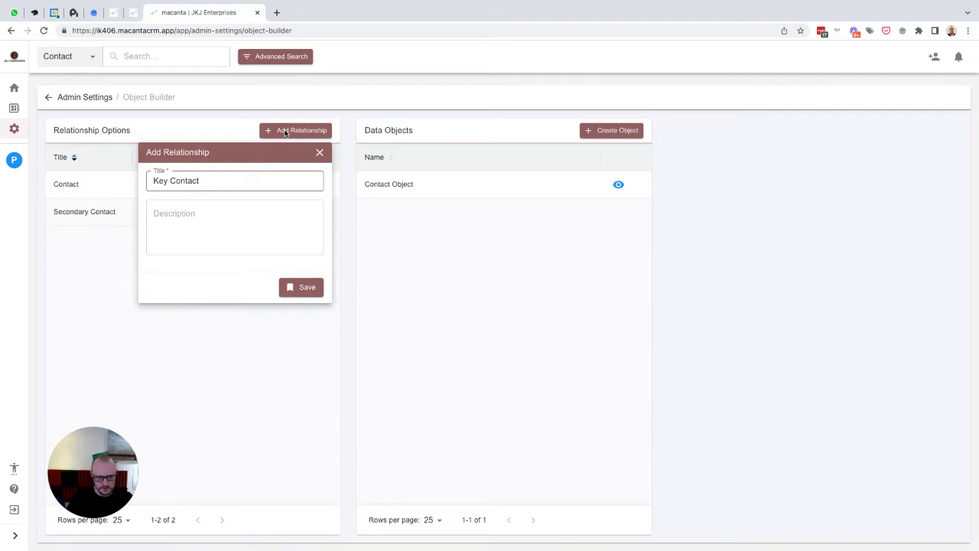
- Save the Key Contact relationship option and add Agent and Client options
click(301, 288)
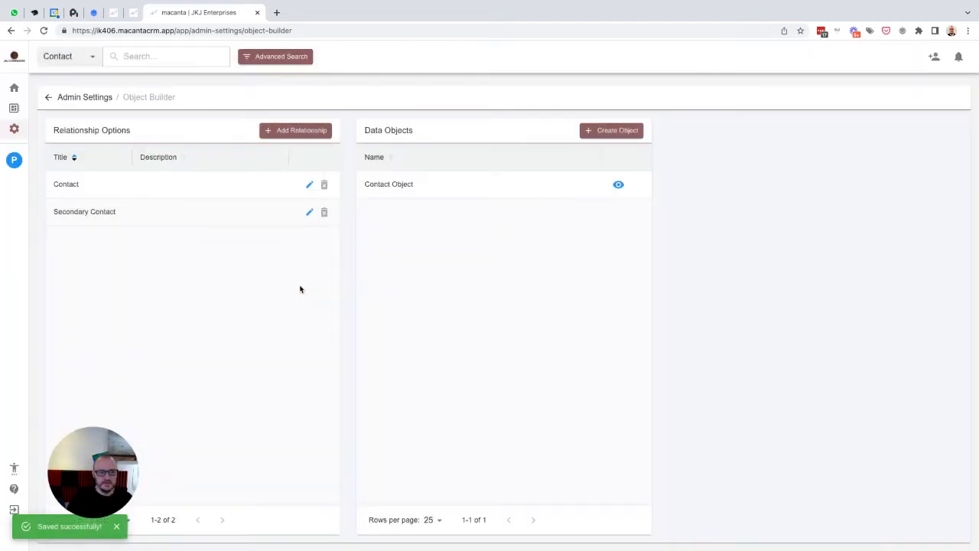
click(281, 133)
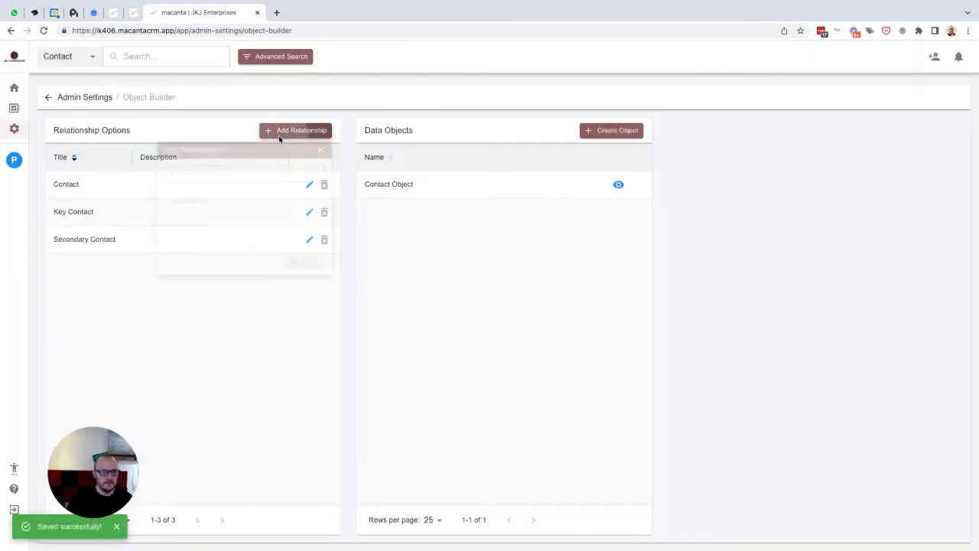
text(Agent)
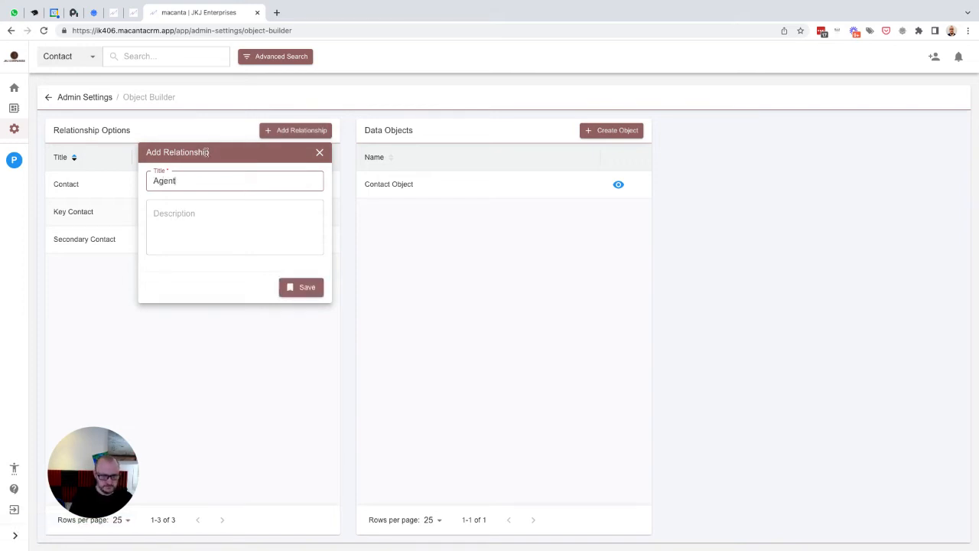
click(295, 287)
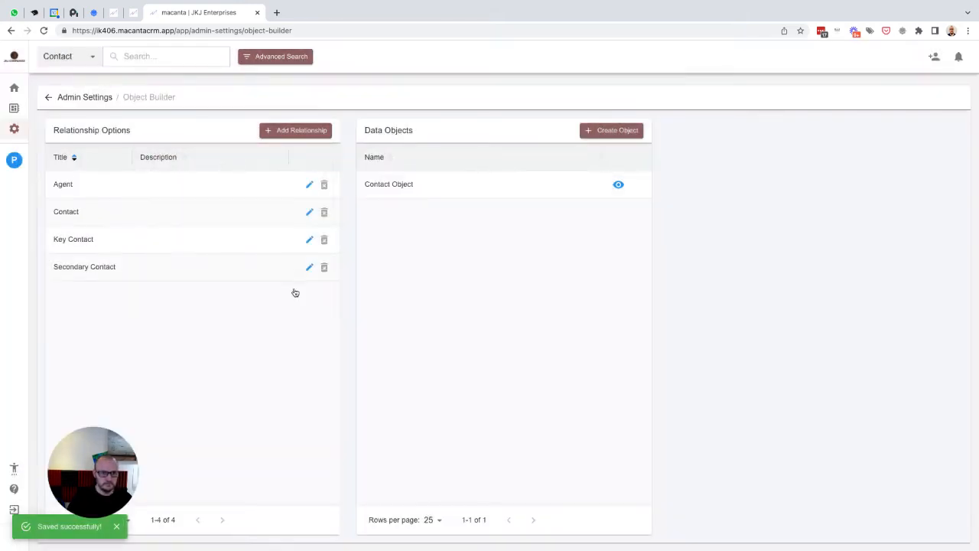
click(279, 132)
text(Client)
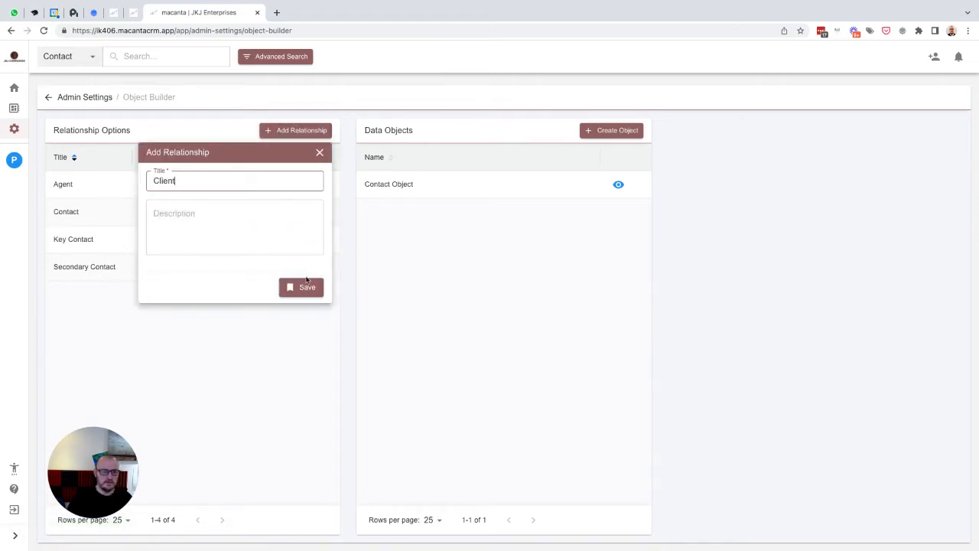
click(305, 284)
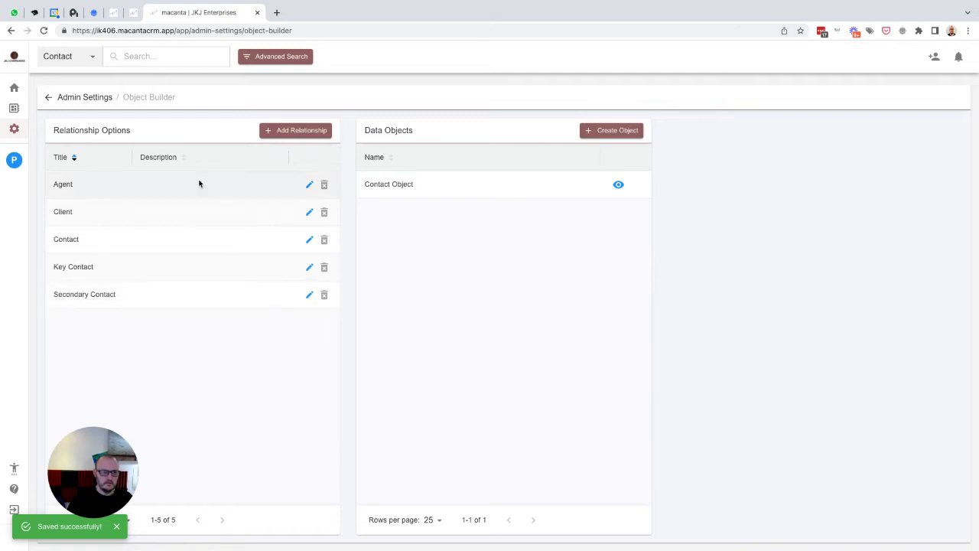
- Add Preparer and Beneficiary relationship options and enter Policy Holder as the next title
click(290, 132)
text(Preparer)
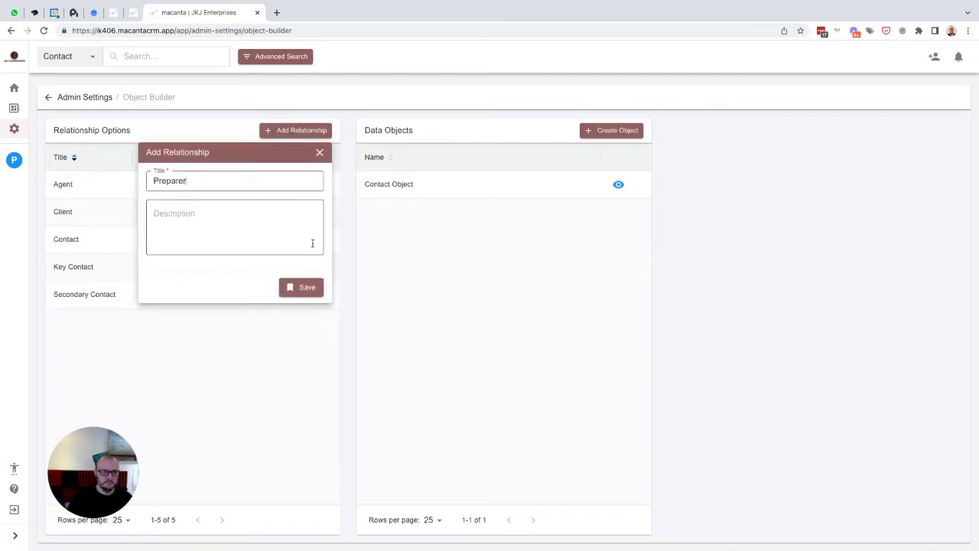
click(310, 289)
click(283, 136)
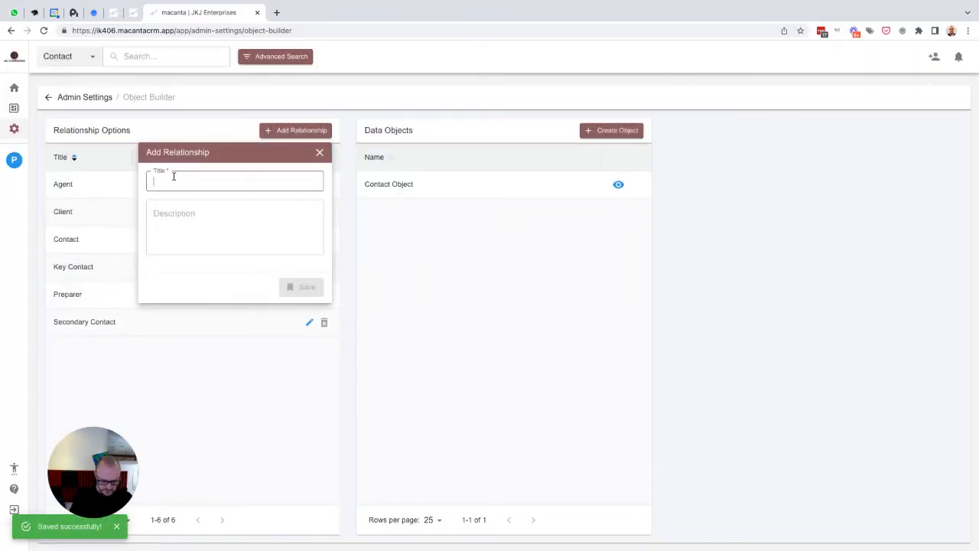
text(Benefic)
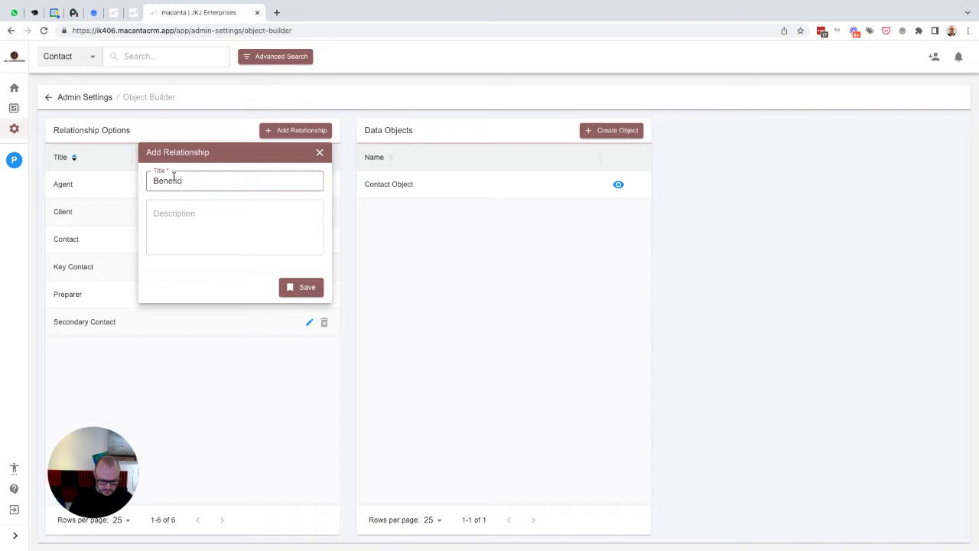
text(iary)
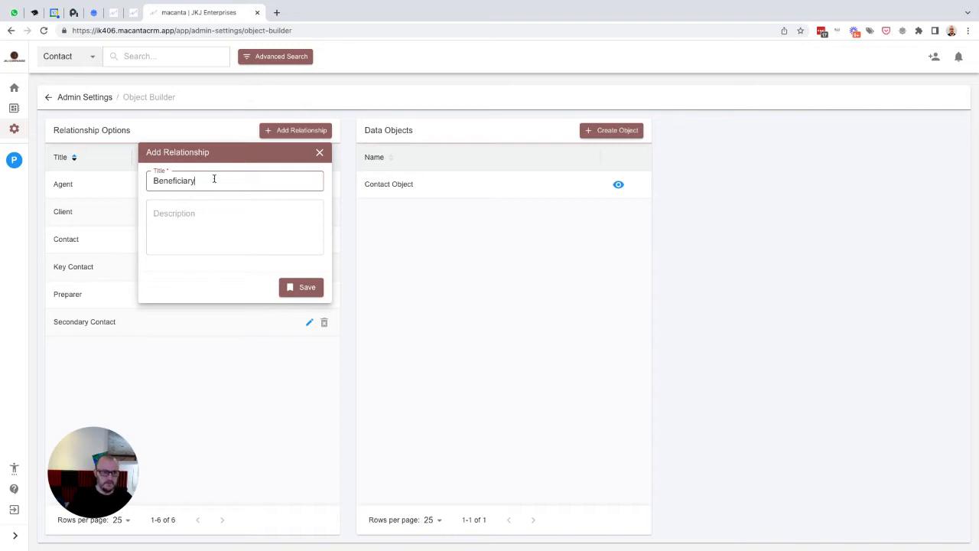
click(292, 288)
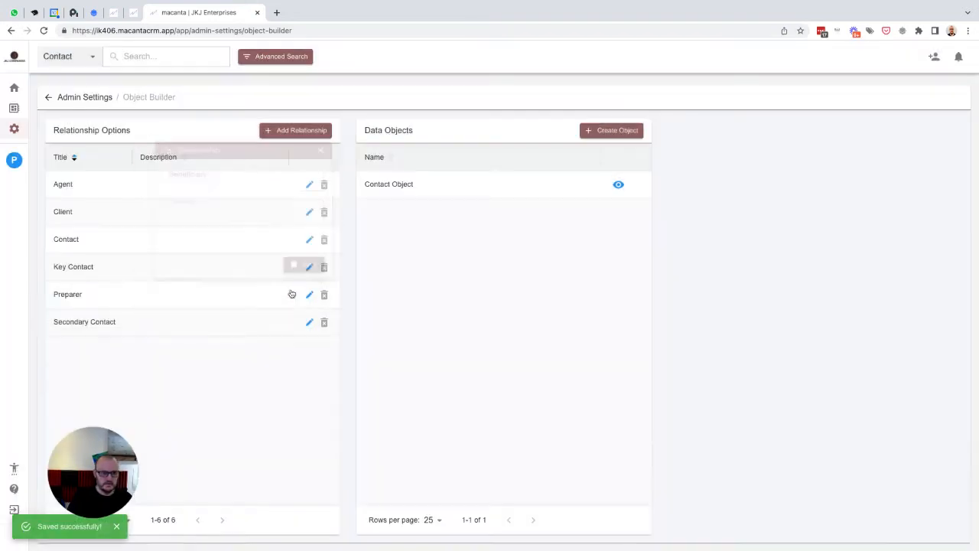
click(296, 131)
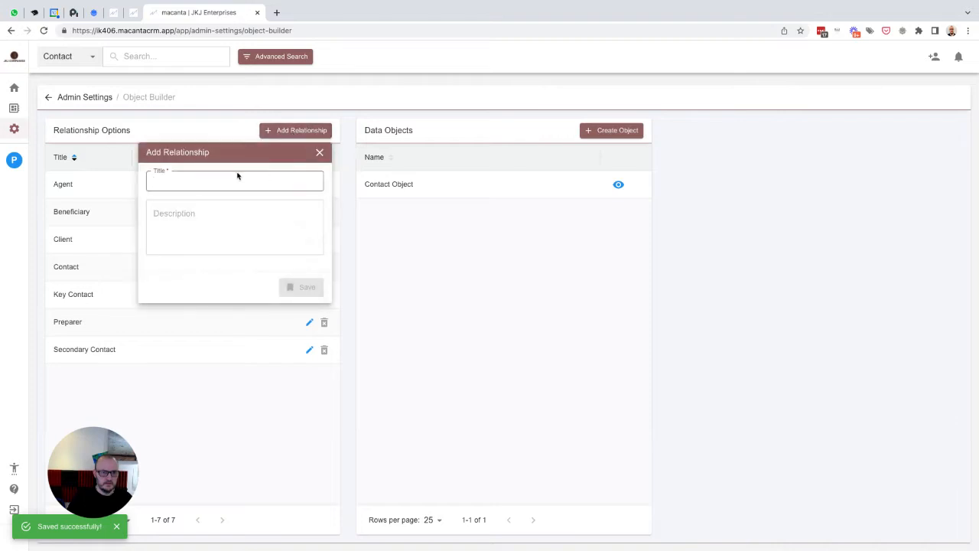
text(Policy)
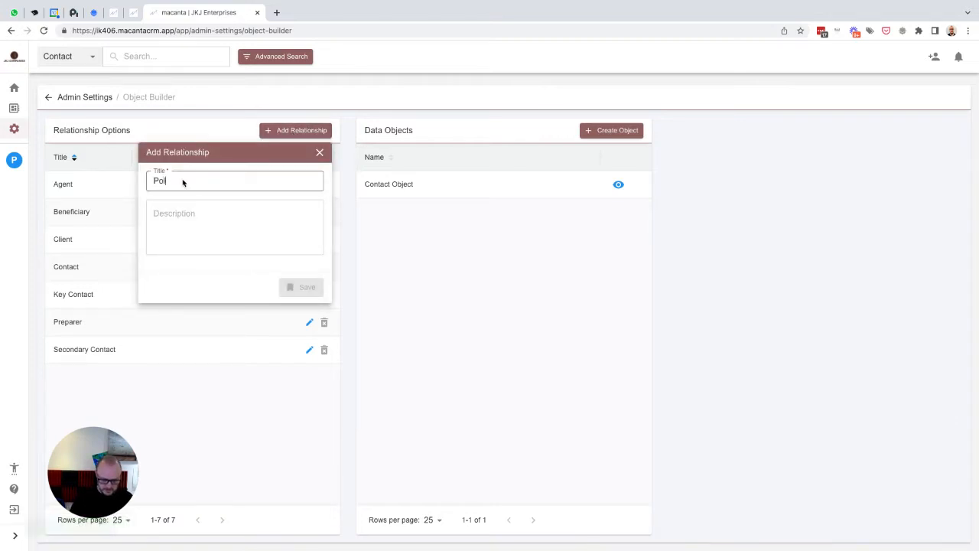
text( Holder)
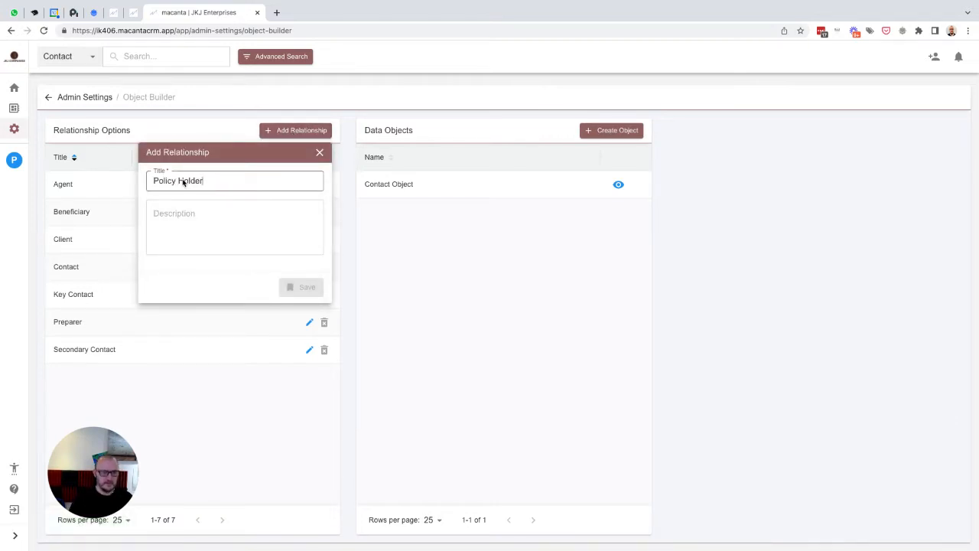
click(229, 285)
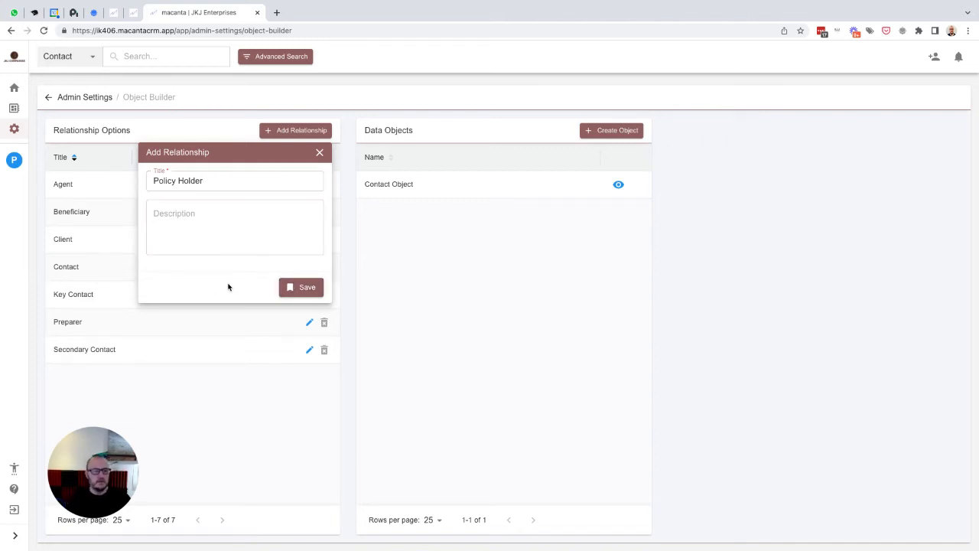
- Save Policy Holder as the eighth relationship option
click(304, 289)
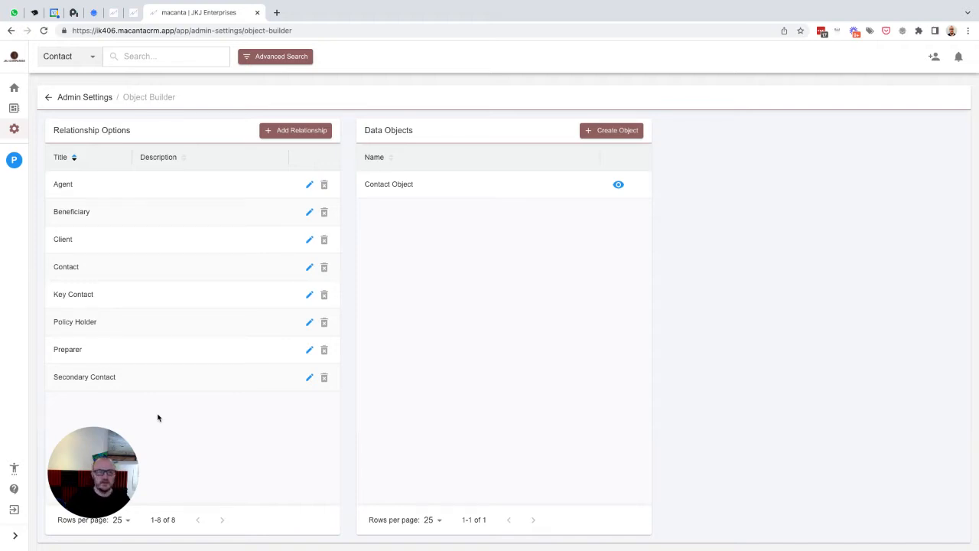
- Create a data object named Carriers with Agent, Key Contact and Preparer relationships ticked
click(603, 132)
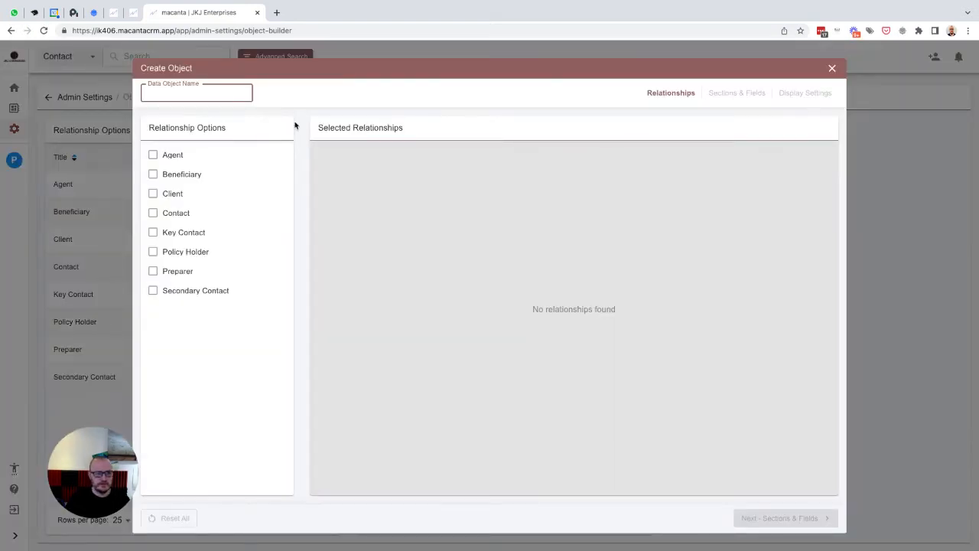
text(Carriers)
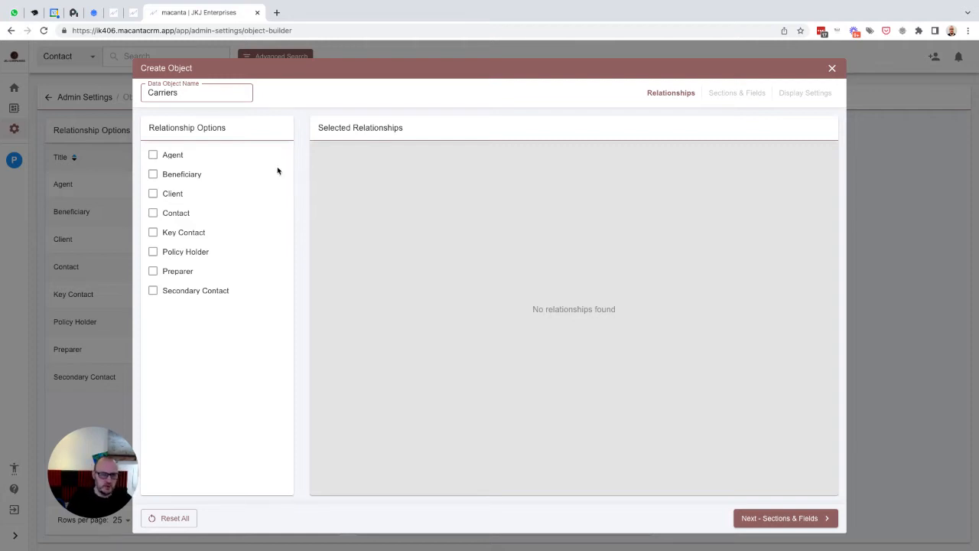
click(153, 155)
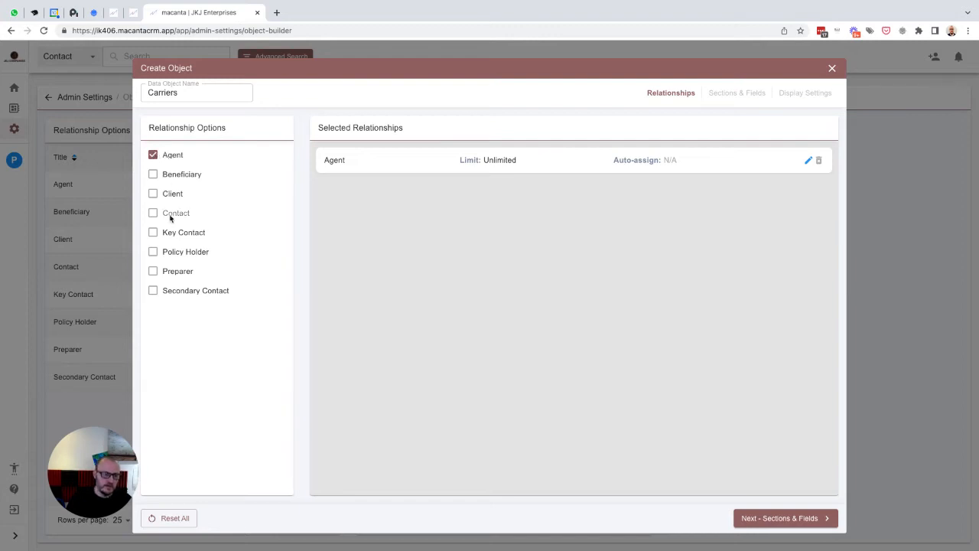
click(155, 233)
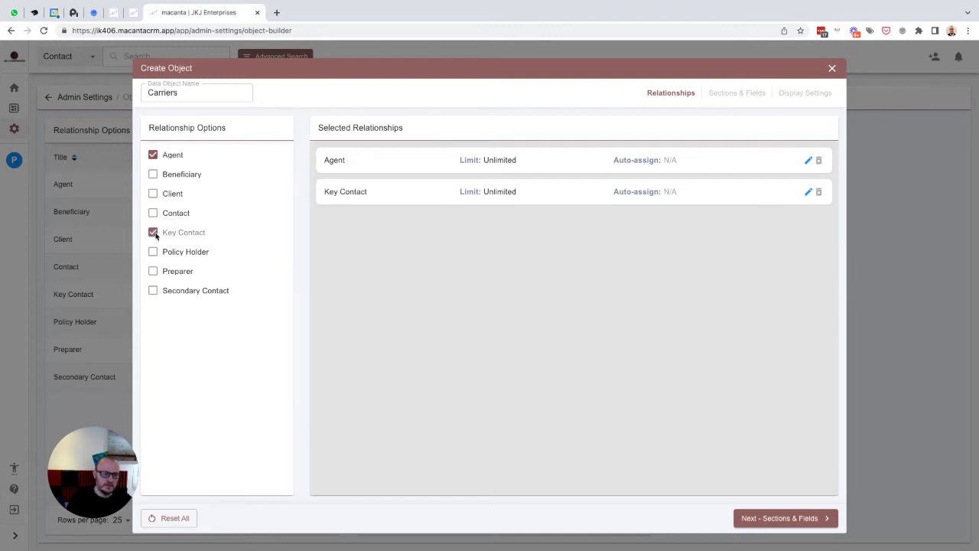
click(153, 272)
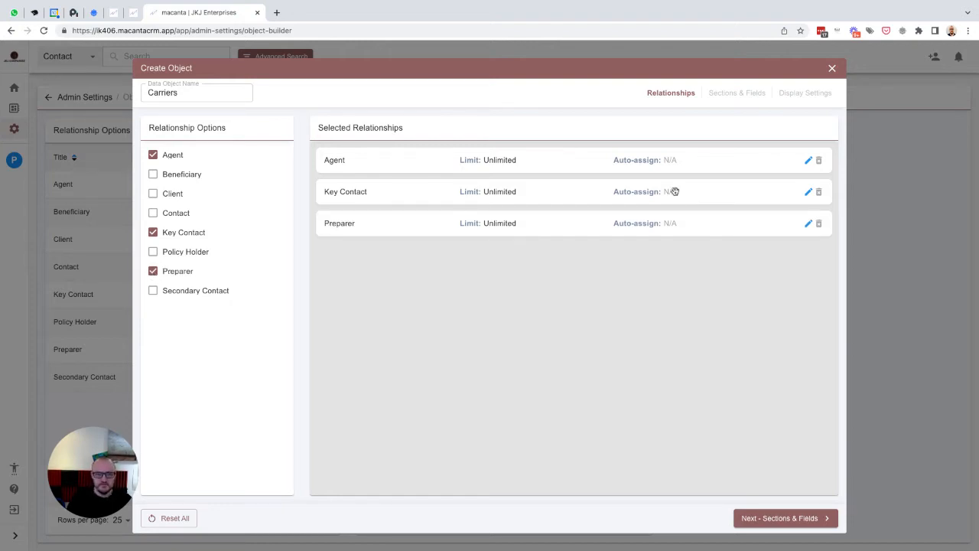
- Give Key Contact limit 1 auto-assigned to Contact, and auto-assign Preparer to the logged-in user
click(805, 191)
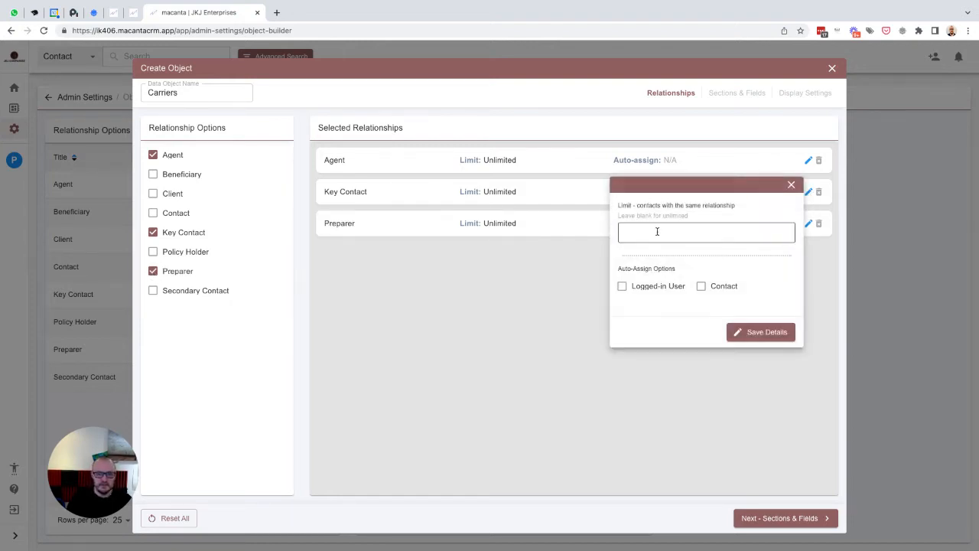
text(1)
click(702, 287)
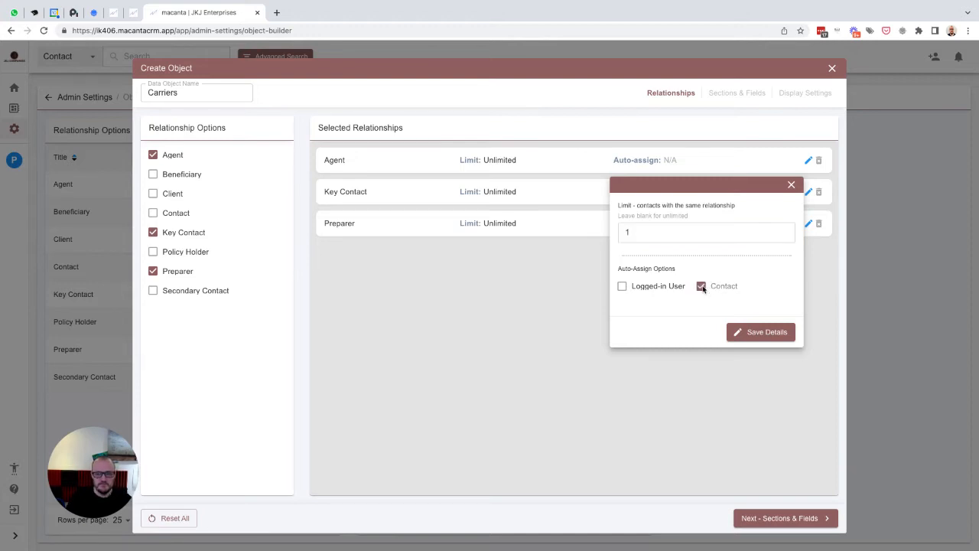
click(753, 334)
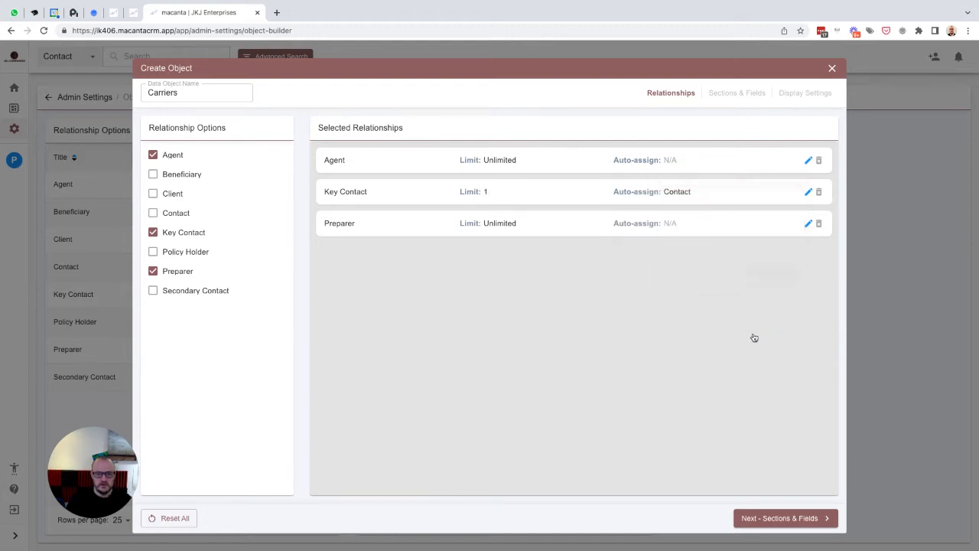
click(807, 224)
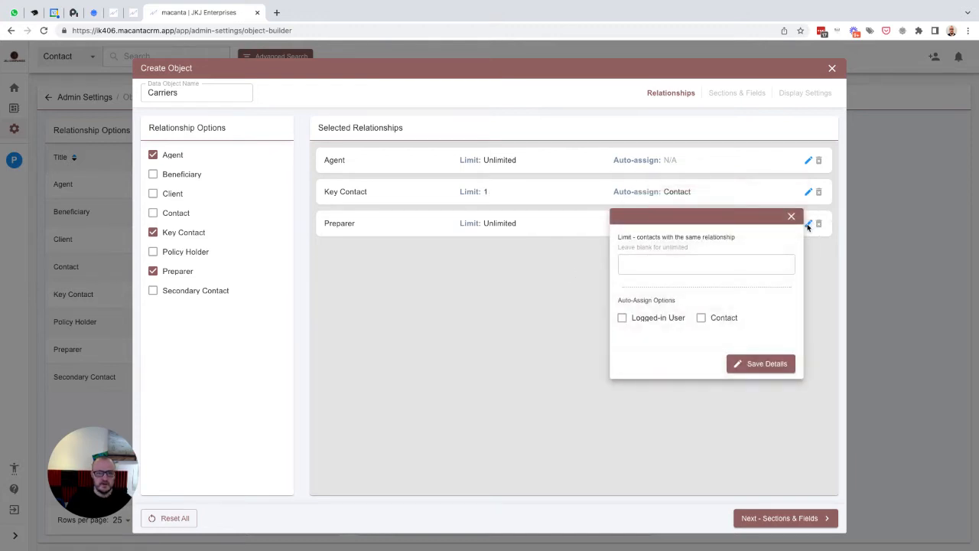
click(653, 318)
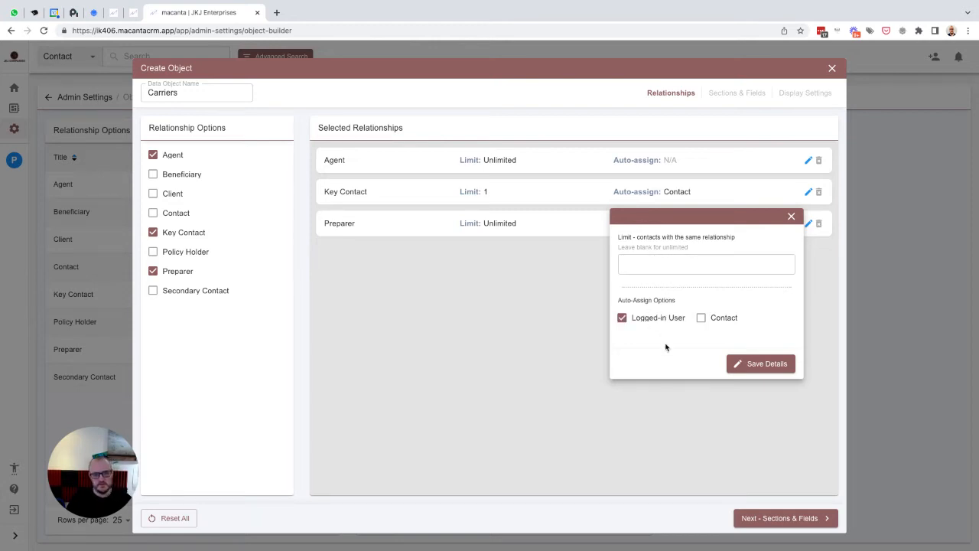
click(763, 367)
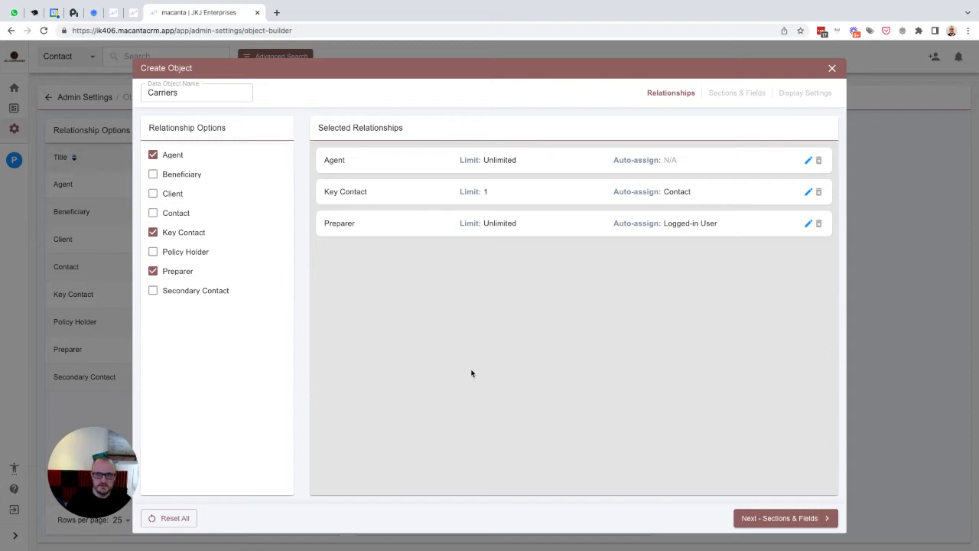
- Add a Carrier Details section containing an Overview sub-section
click(785, 519)
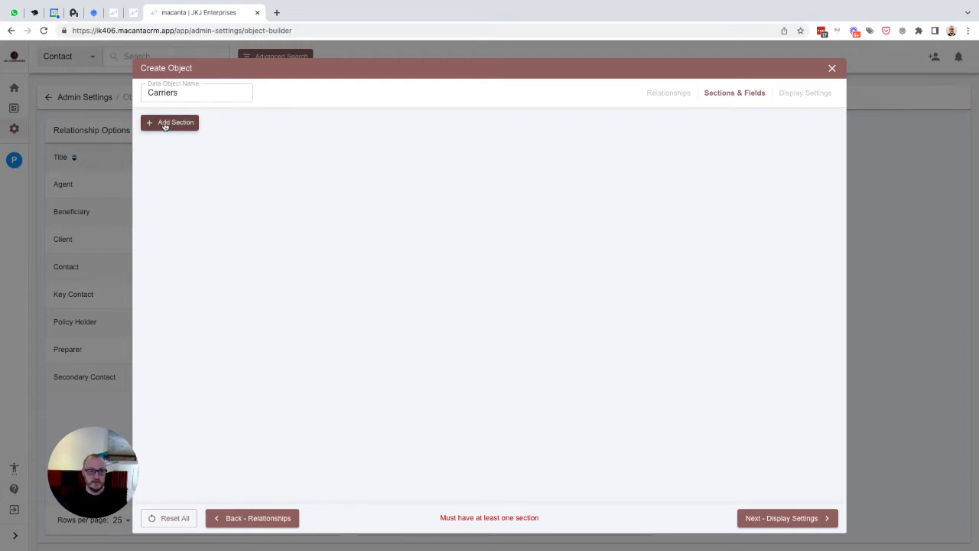
click(164, 125)
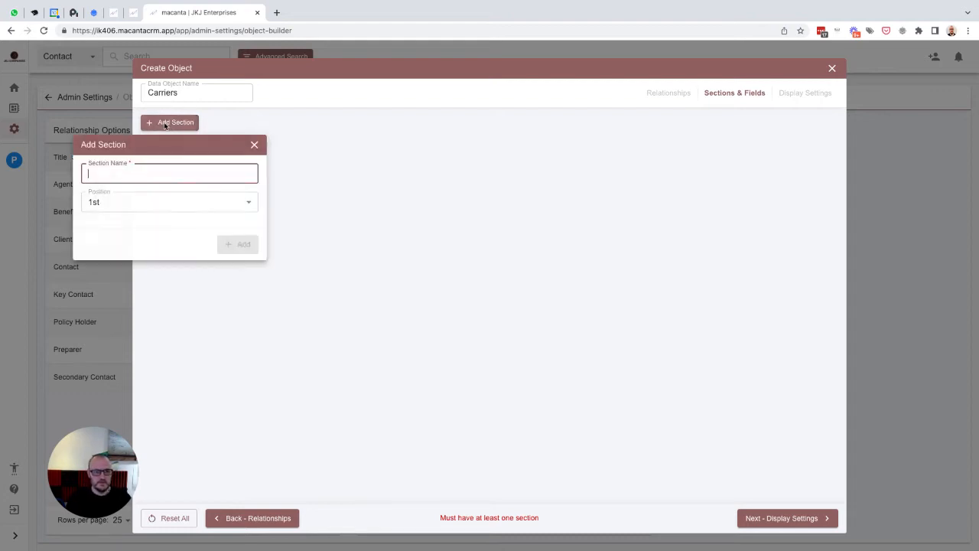
text(Ca)
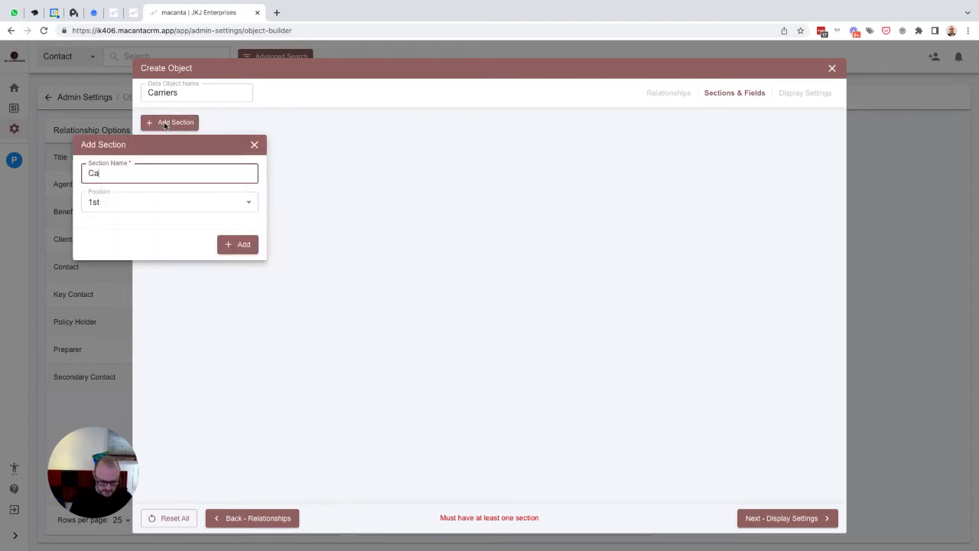
text(rrier Details)
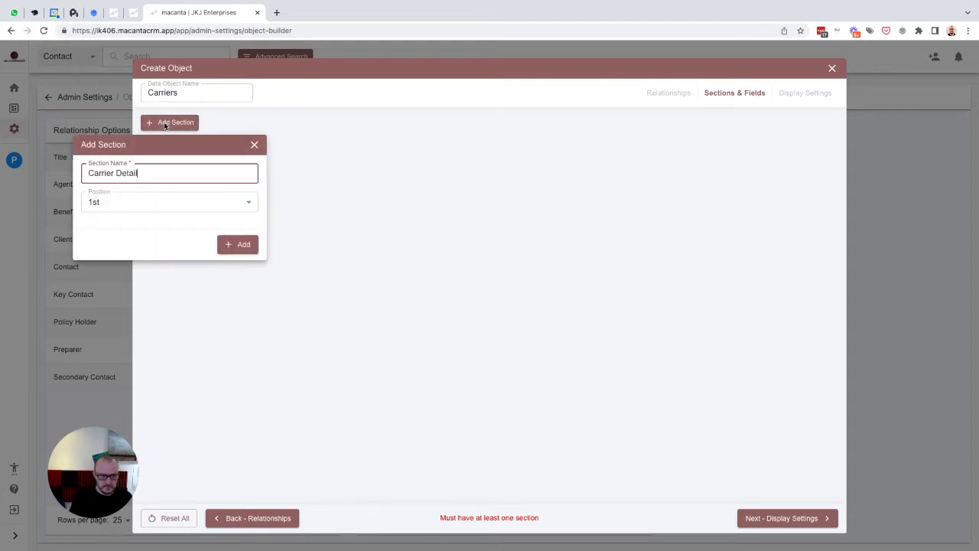
click(233, 245)
click(168, 170)
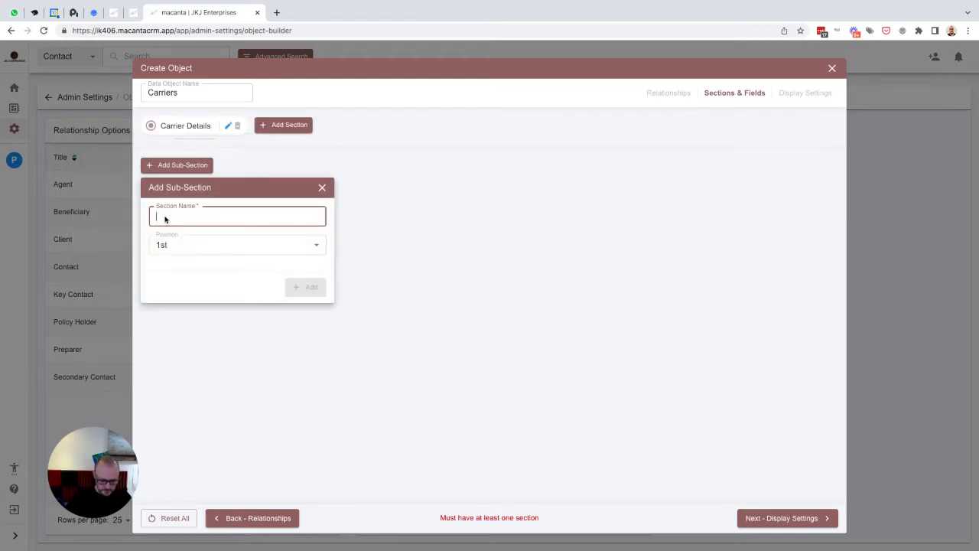
text(Other)
text(view)
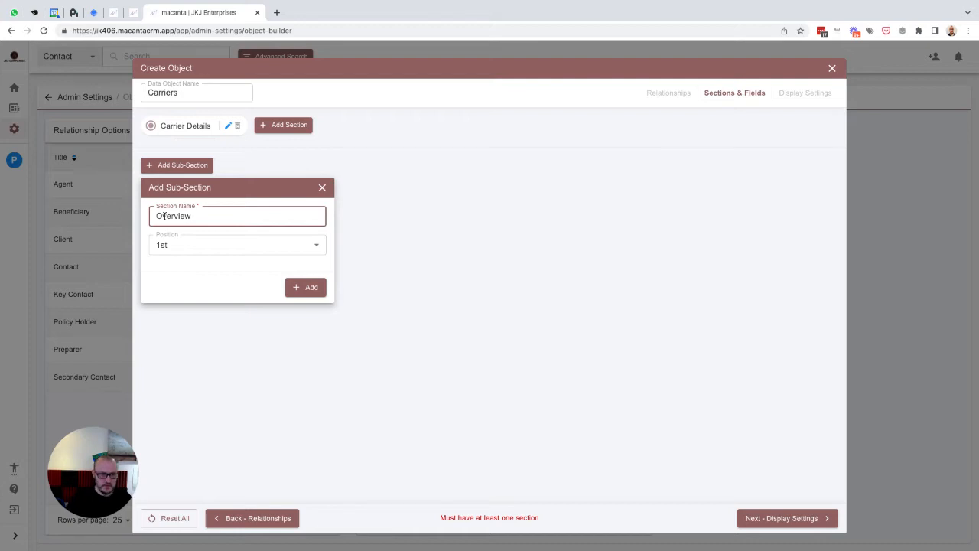
click(306, 287)
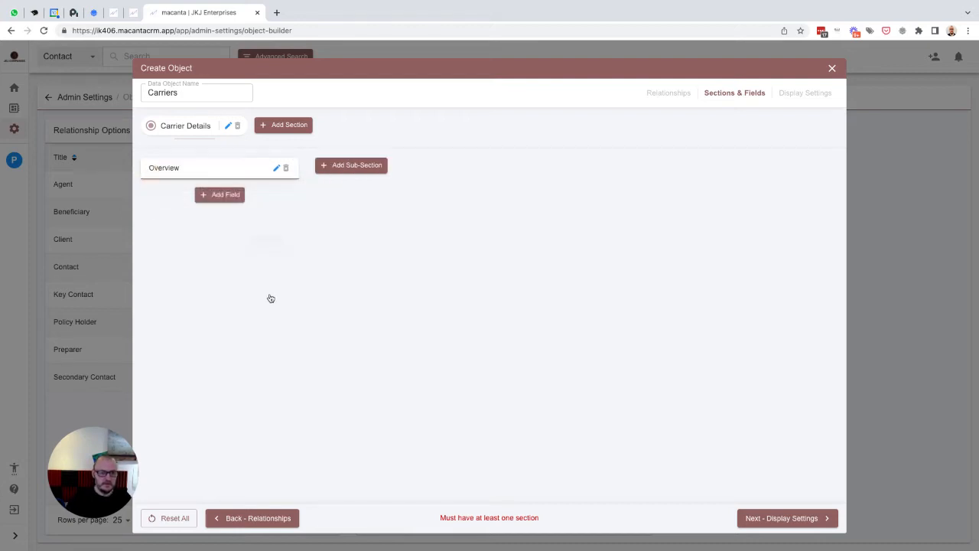
- Add a Carrier Name text field with placeholder 'Carrier Name' under Overview
click(218, 194)
text(C)
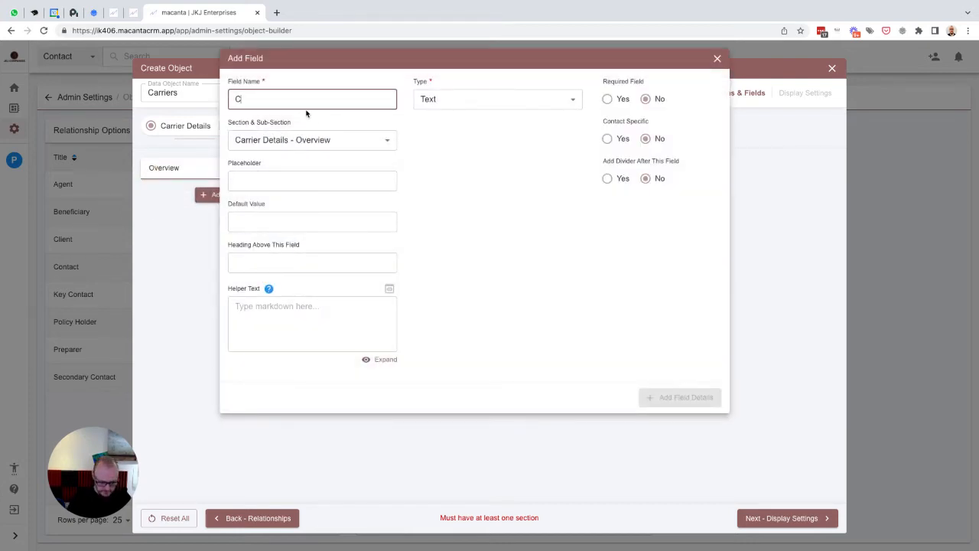
text(arrier Name)
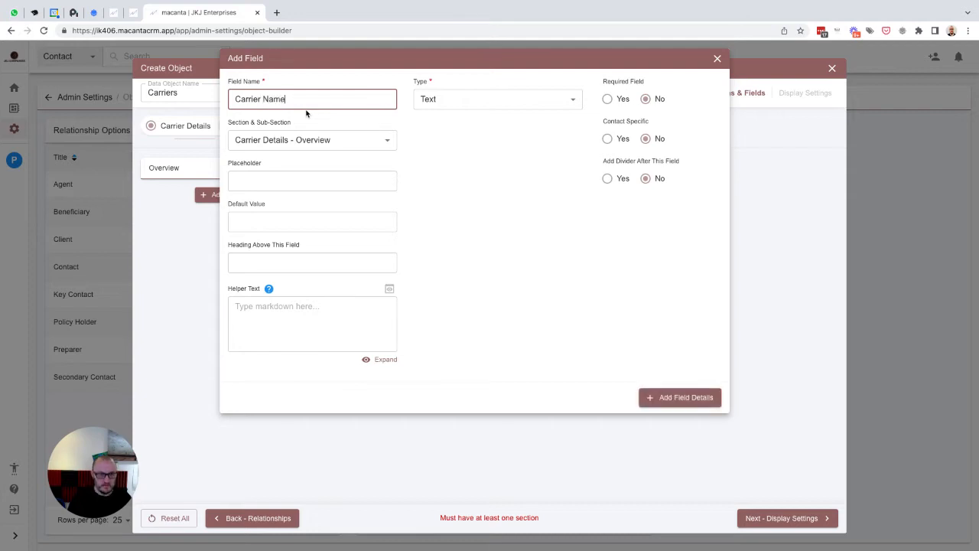
key(ctrl+a)
key(ctrl+c)
key(Tab)
key(Tab)
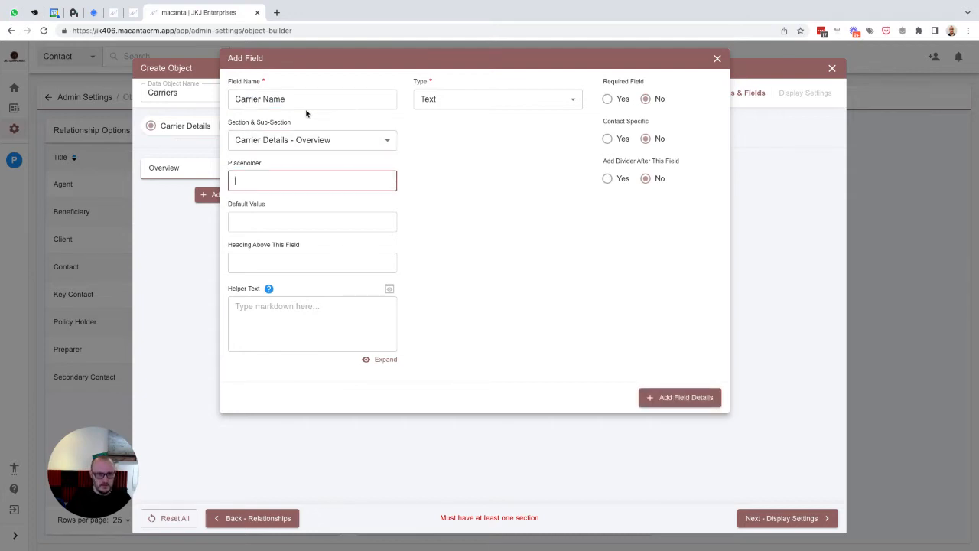
key(ctrl+v)
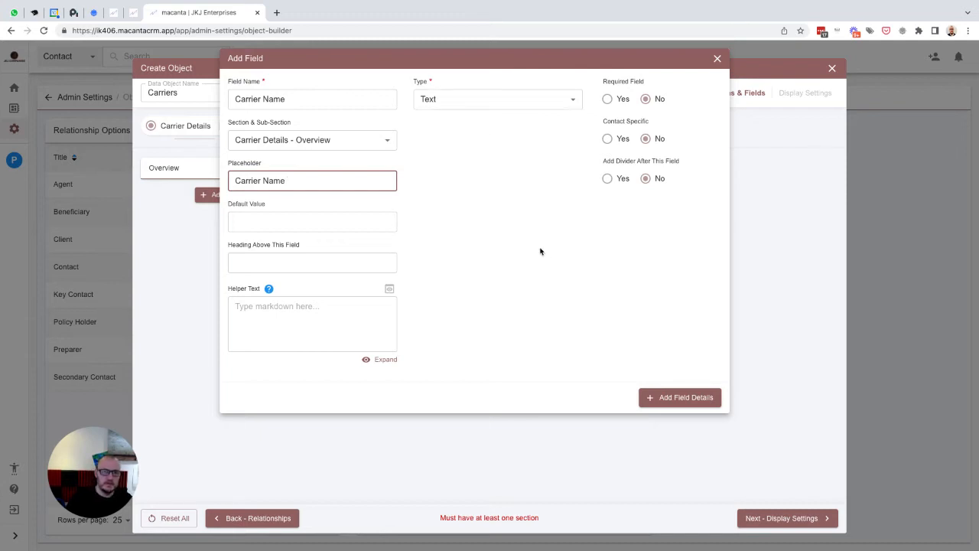
click(680, 397)
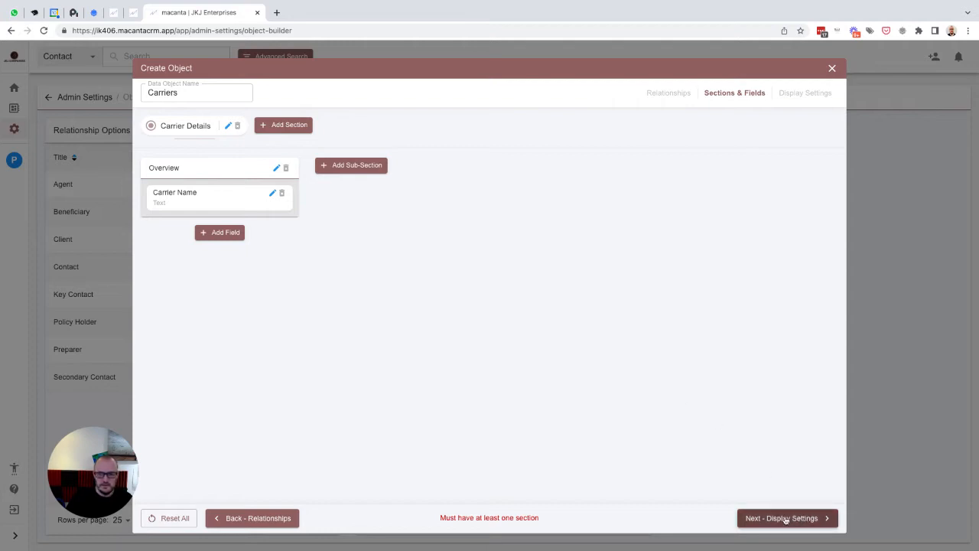
click(785, 520)
- Show Carrier Name as a table column and create the Carriers data object
click(188, 197)
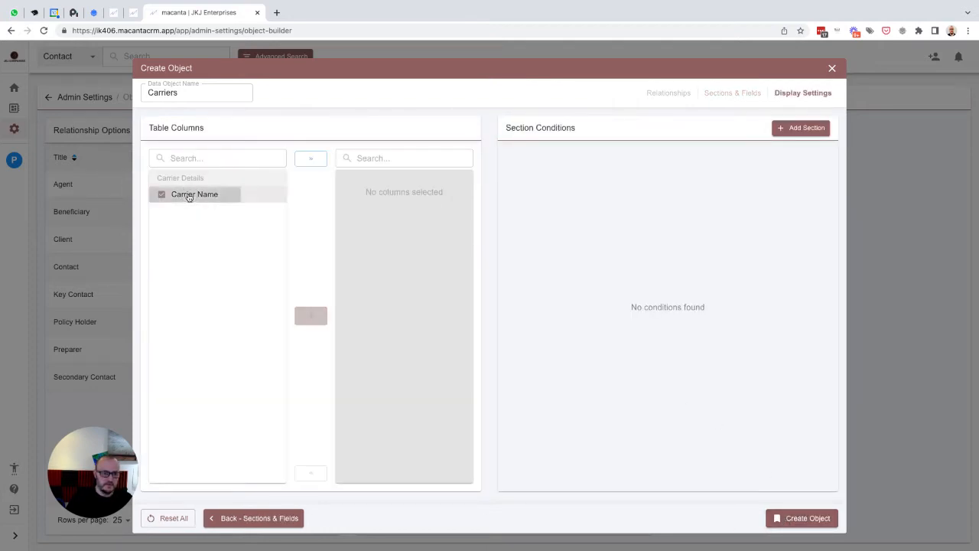
click(311, 314)
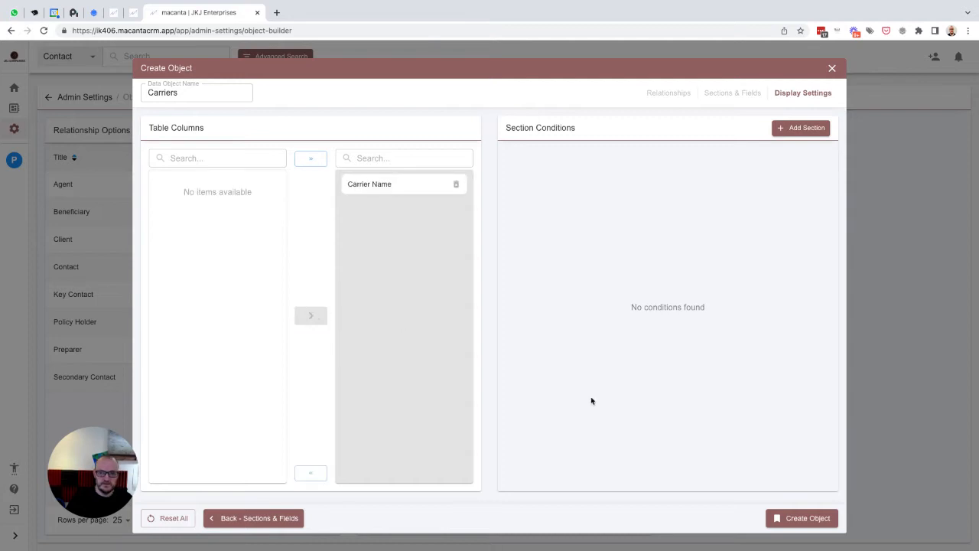
click(801, 521)
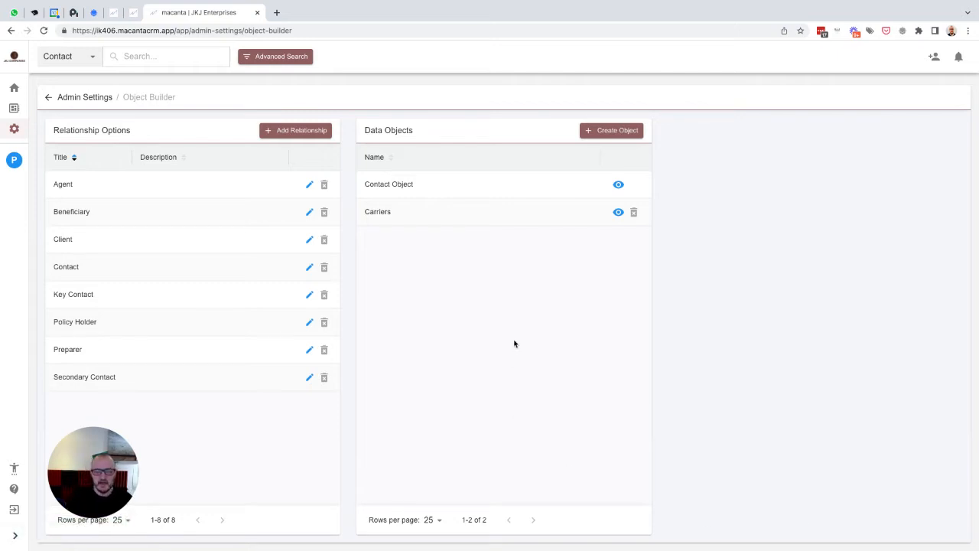
click(615, 132)
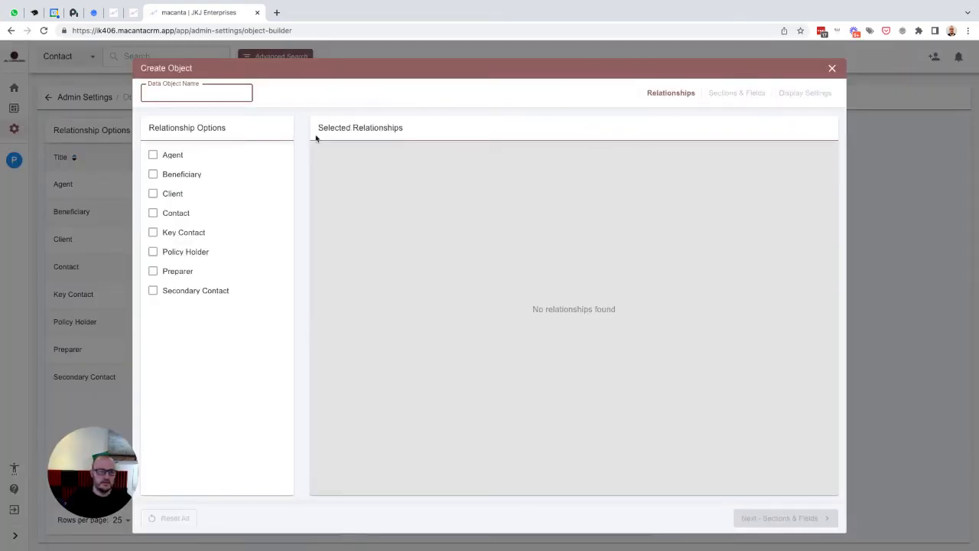
- Name the new data object Accounts and tick Preparer, Key Contact and Client relationships
text(Accounts)
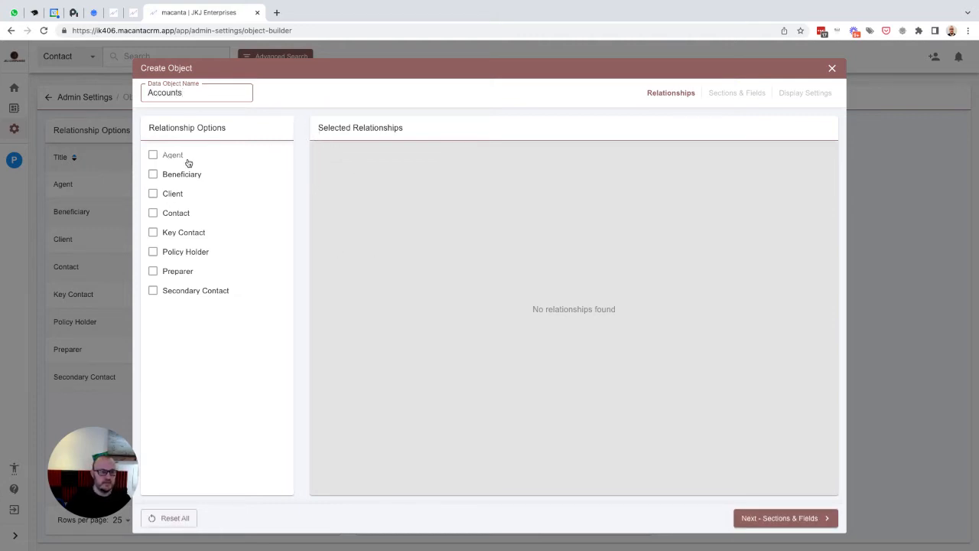
click(153, 272)
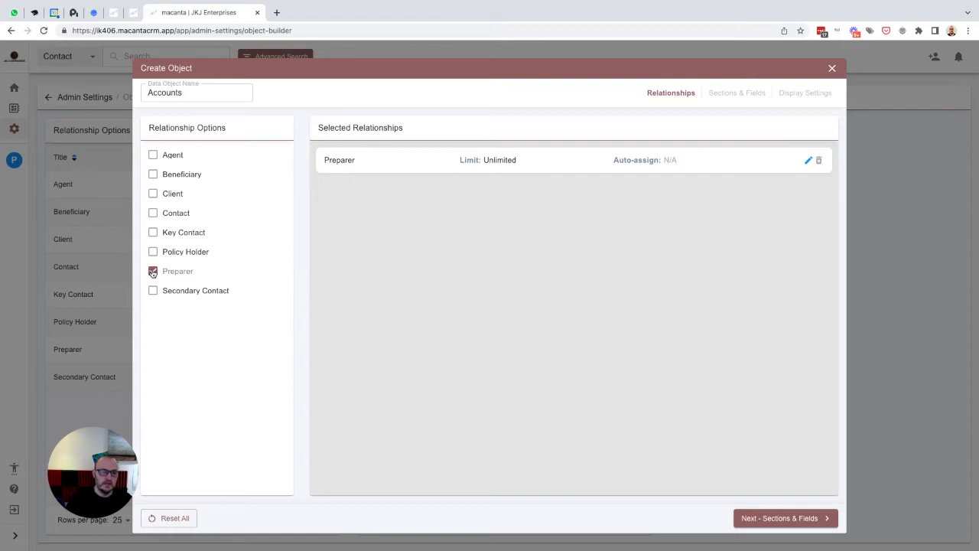
click(154, 232)
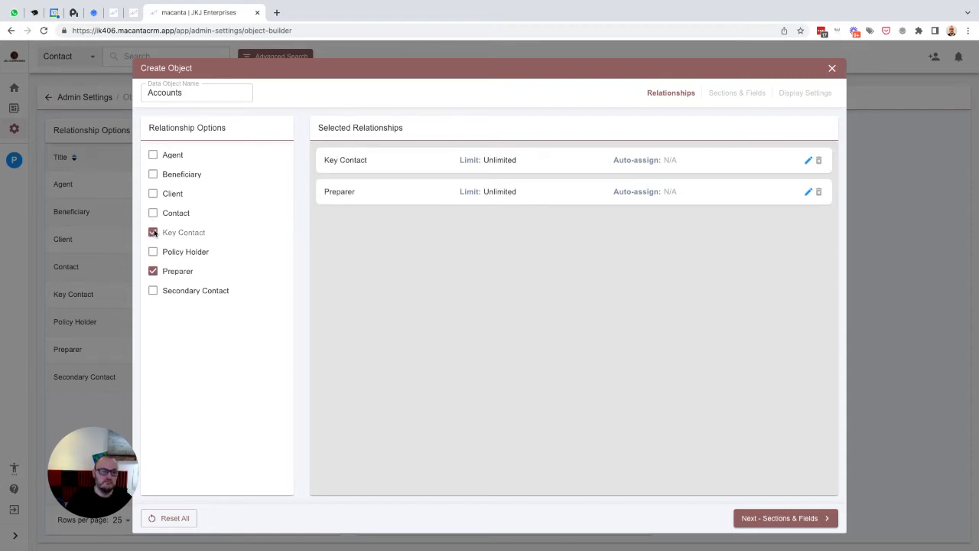
click(153, 194)
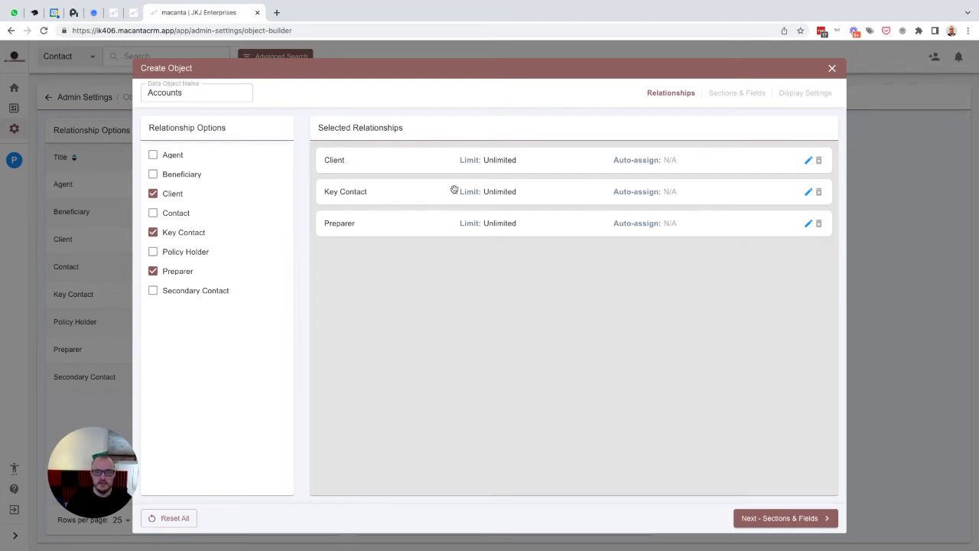
- Set Key Contact to limit 1 auto-assigned to Contact, and Preparer to limit 1 auto-assigned to logged-in user
click(807, 191)
click(665, 231)
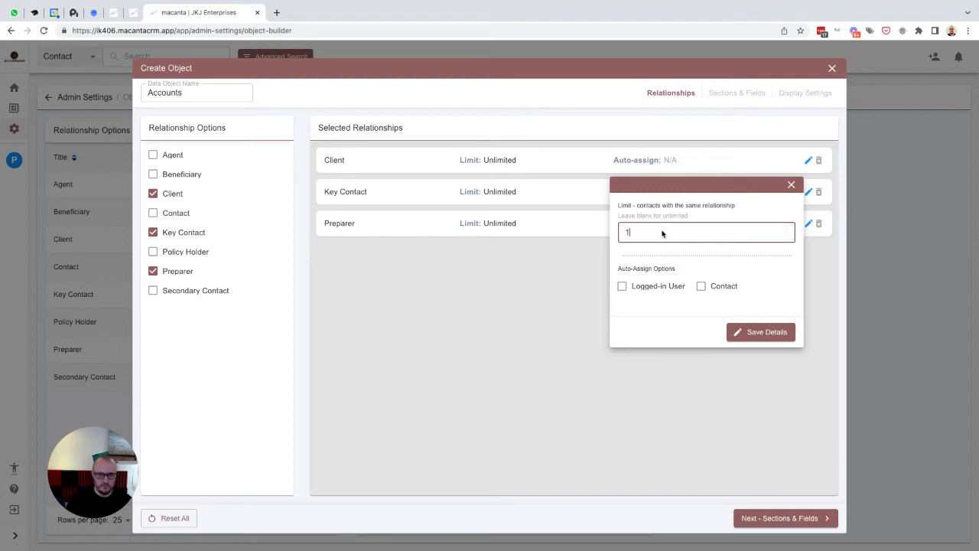
click(712, 289)
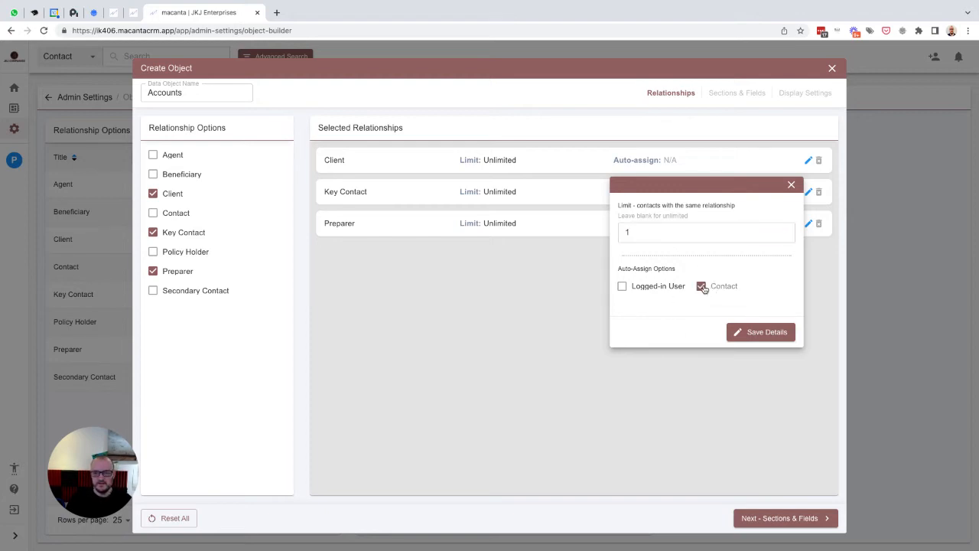
click(763, 332)
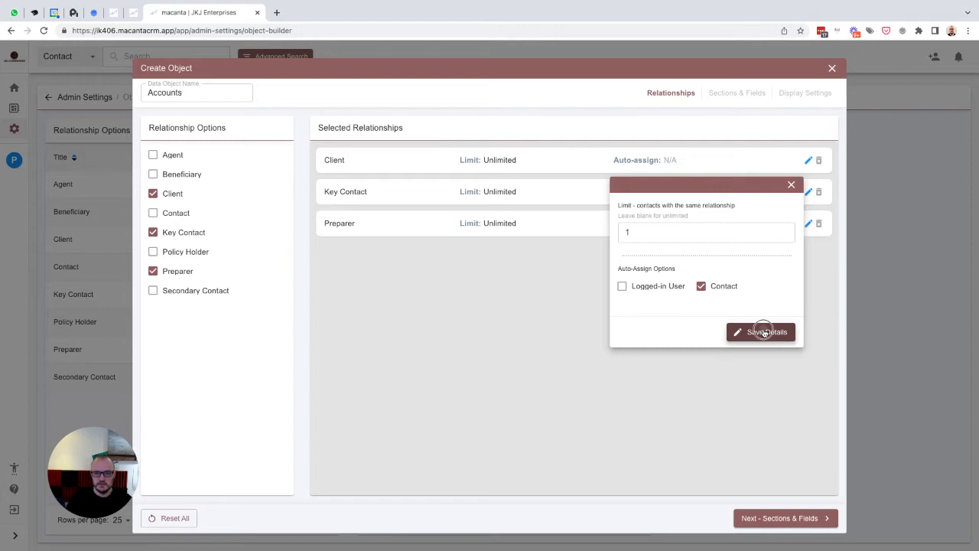
click(807, 227)
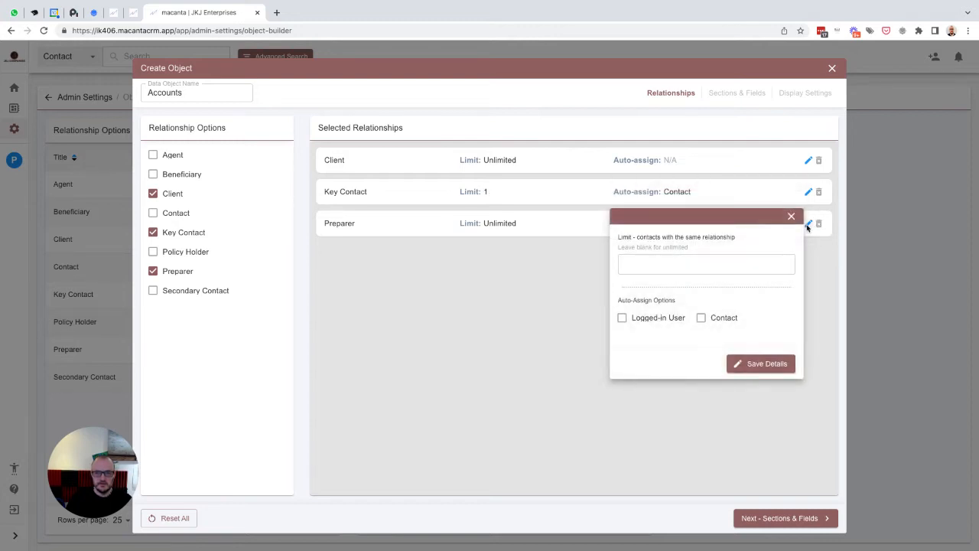
click(622, 318)
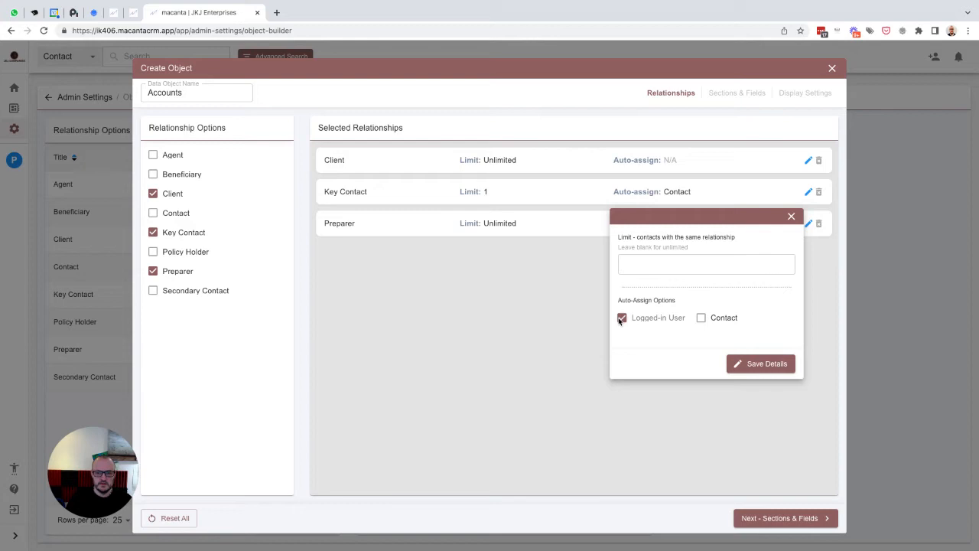
click(643, 265)
text(1)
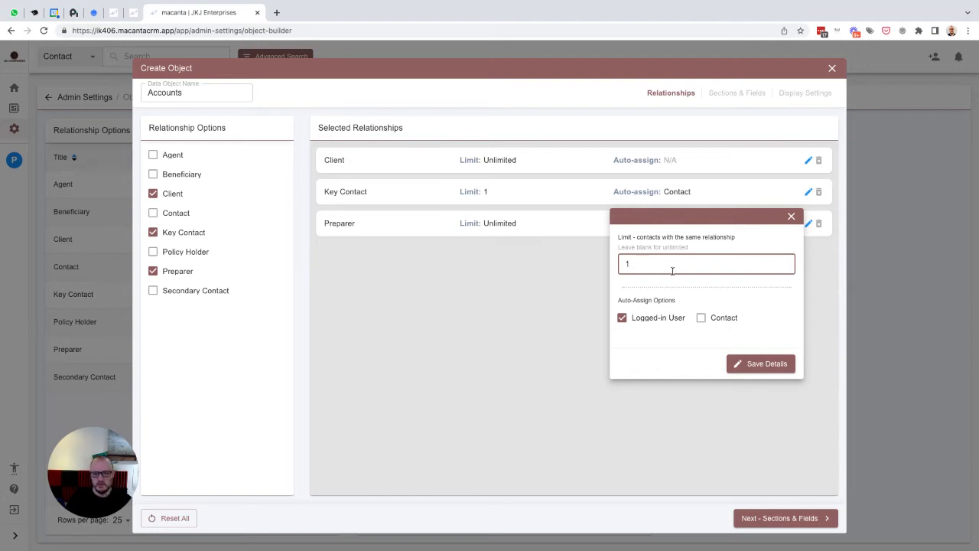
click(763, 365)
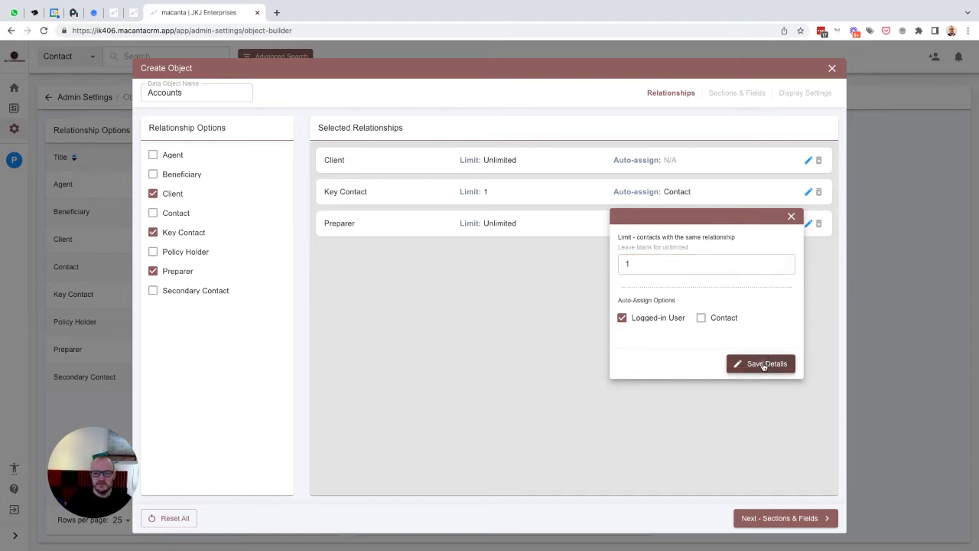
click(782, 519)
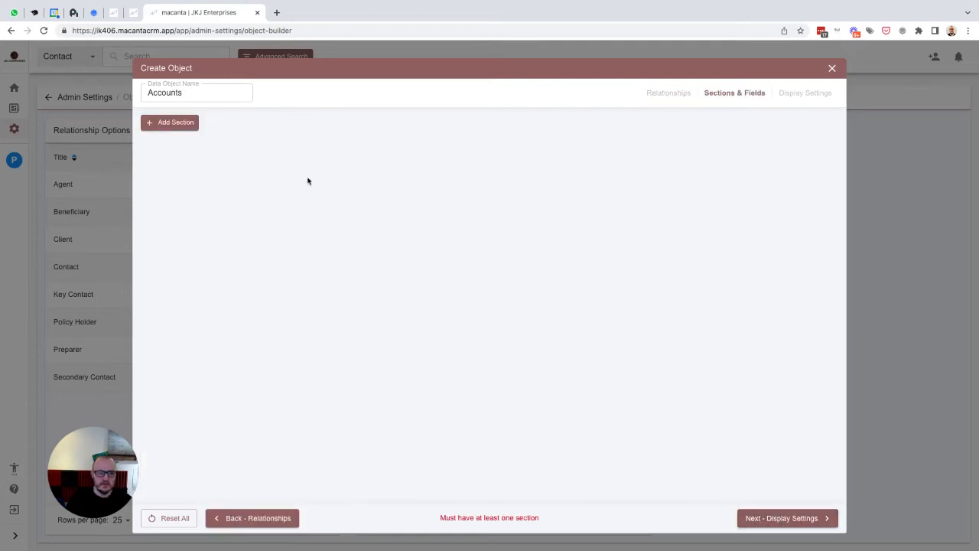
- Add an Account Details section containing an Overview sub-section
click(175, 124)
text(Account Details)
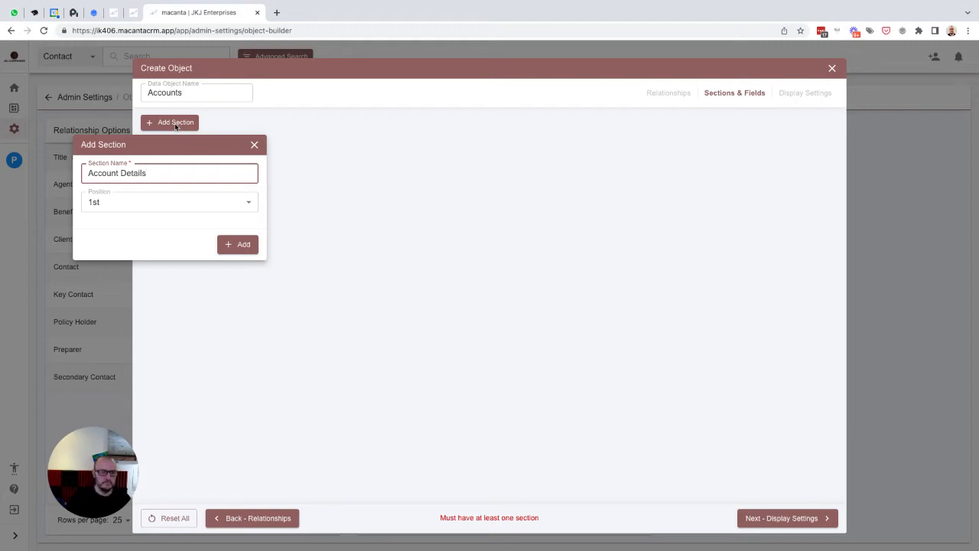
click(238, 244)
click(177, 165)
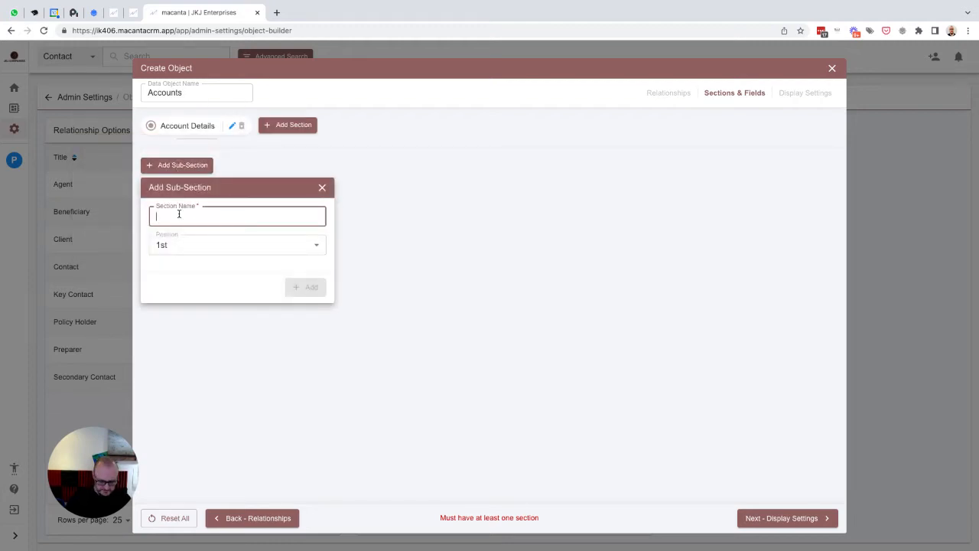
text(Overview)
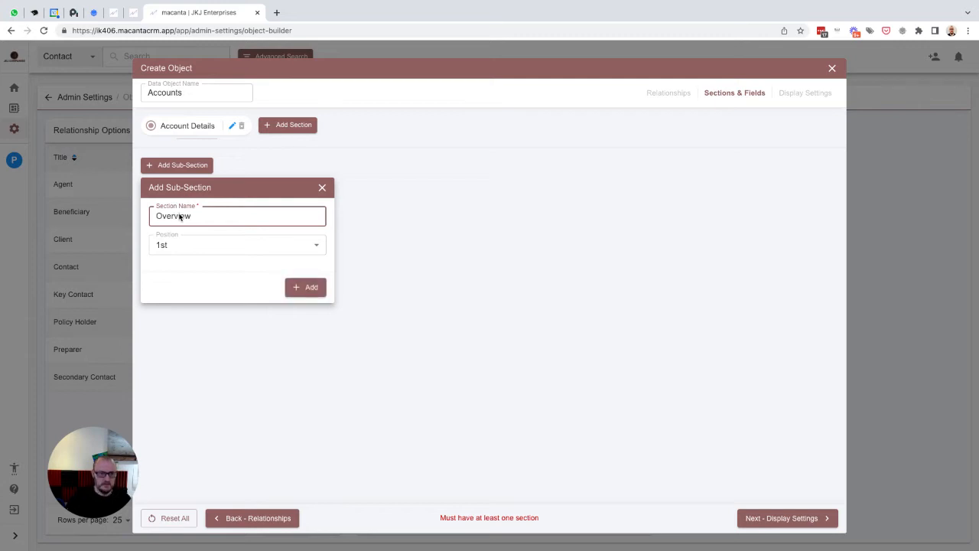
click(291, 287)
- Add an Account ID text field with placeholder 'Account ID' under Overview
click(212, 195)
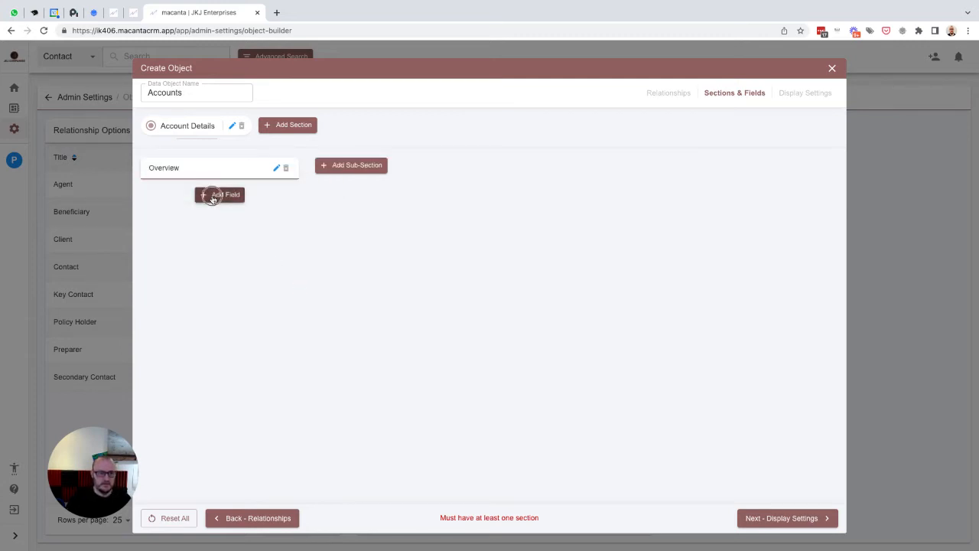
text(Account ID)
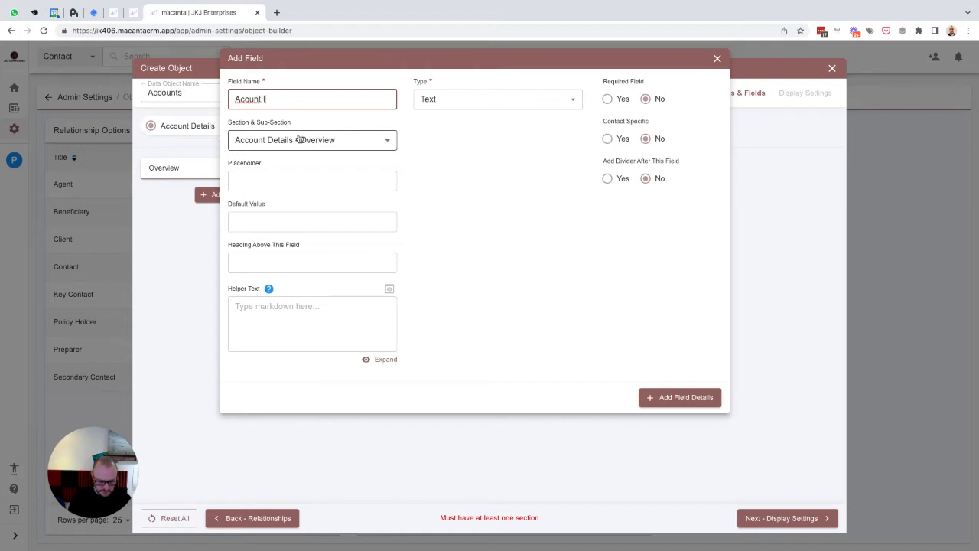
click(241, 99)
text(c)
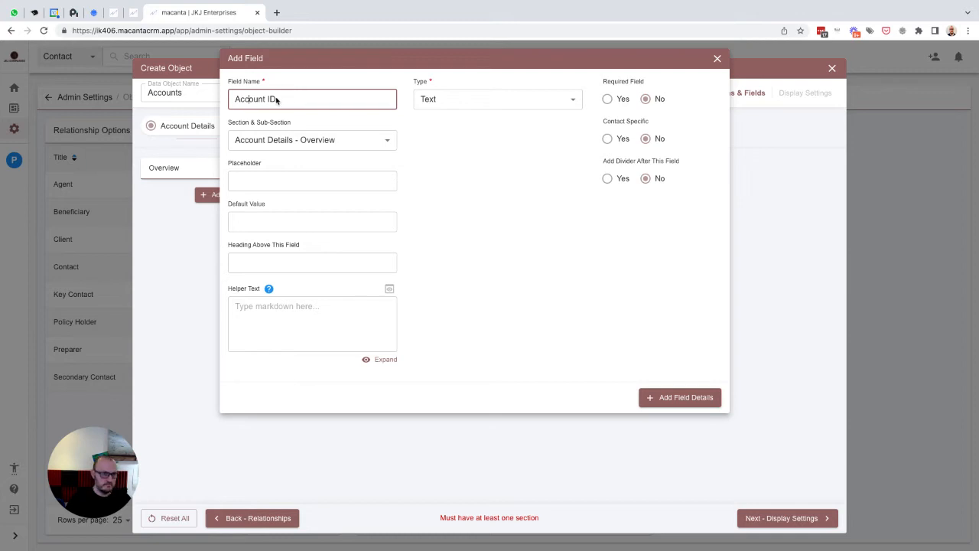
triple_click(277, 100)
key(ctrl+c)
key(Tab)
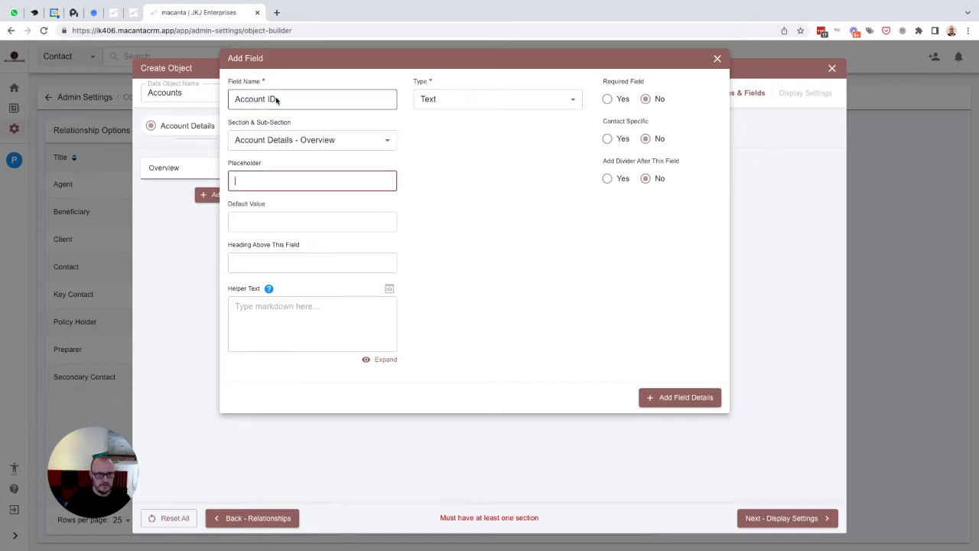
key(ctrl+v)
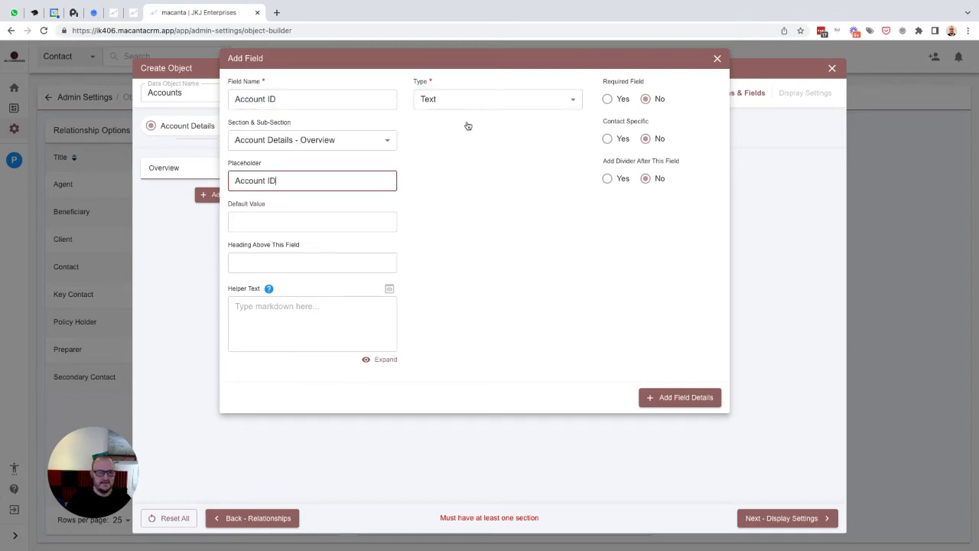
click(667, 400)
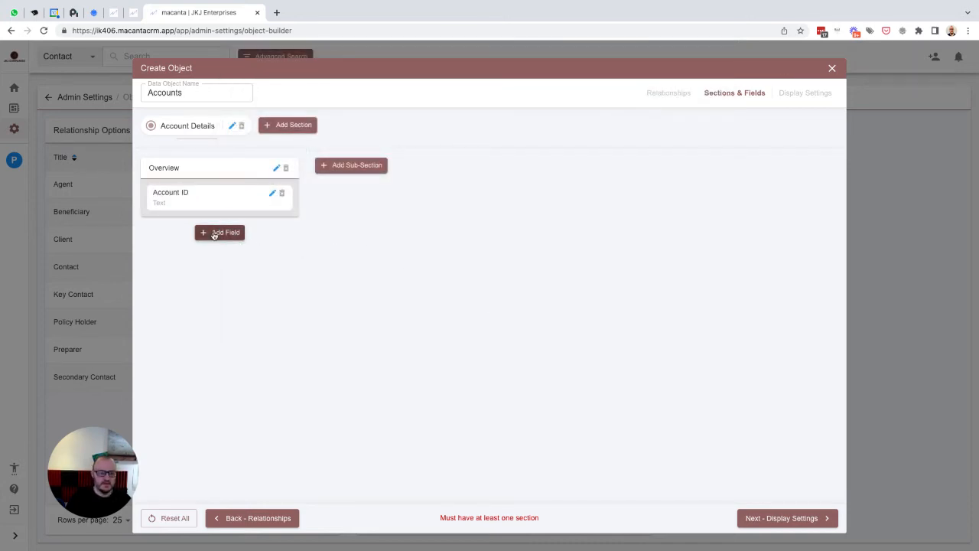
click(218, 232)
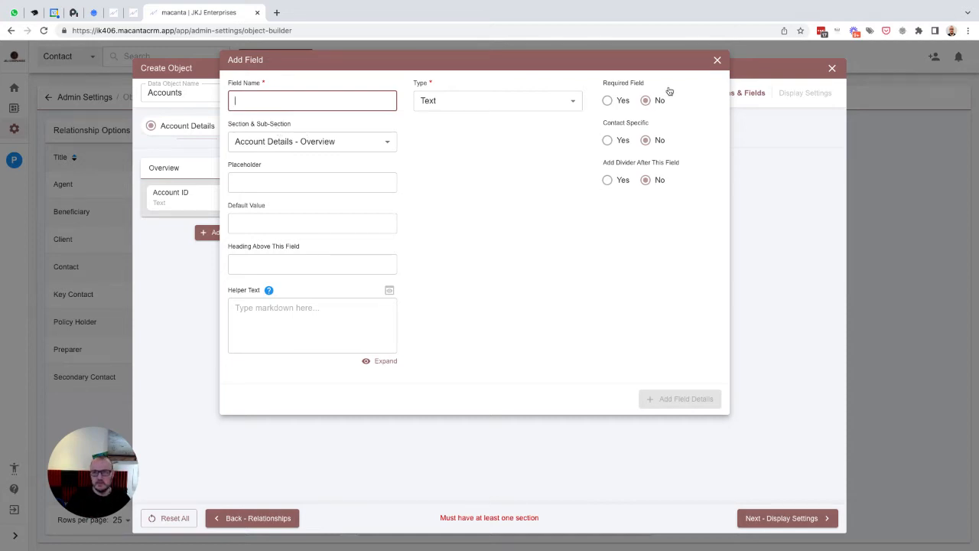
click(717, 61)
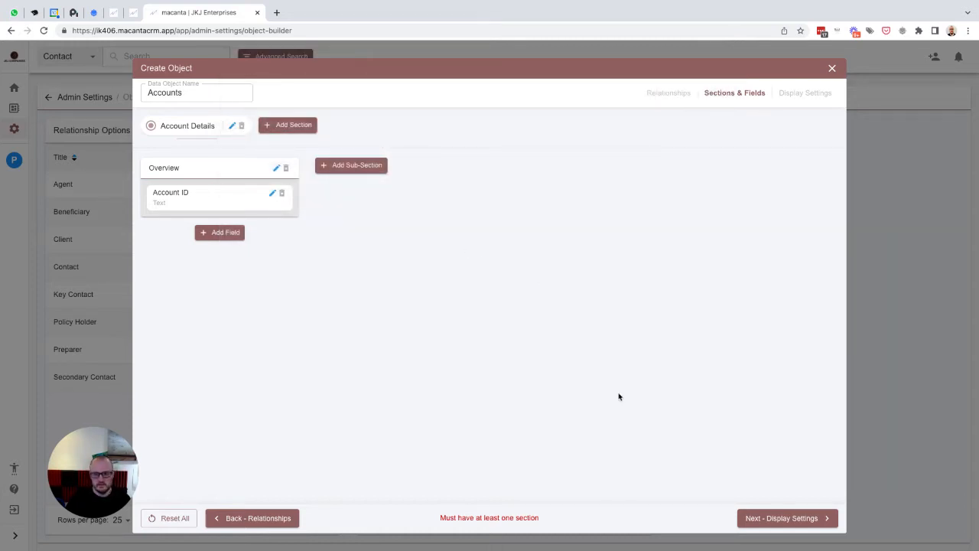
click(777, 519)
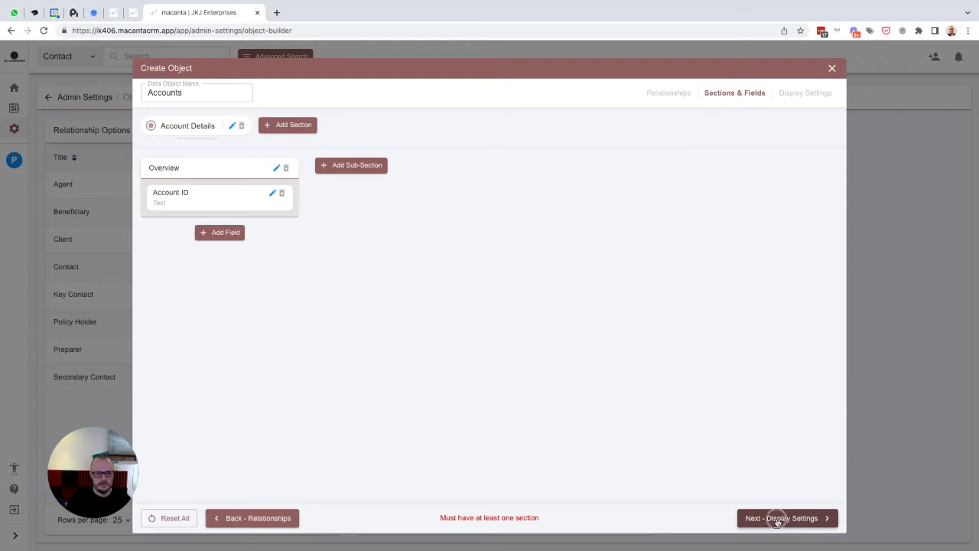
- Show Account ID as a table column and create the Accounts data object
click(192, 195)
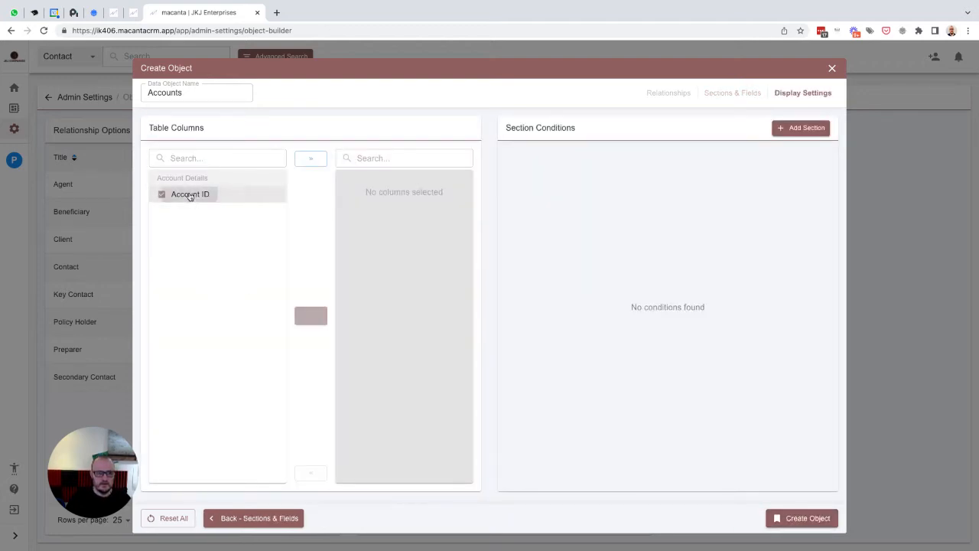
click(310, 315)
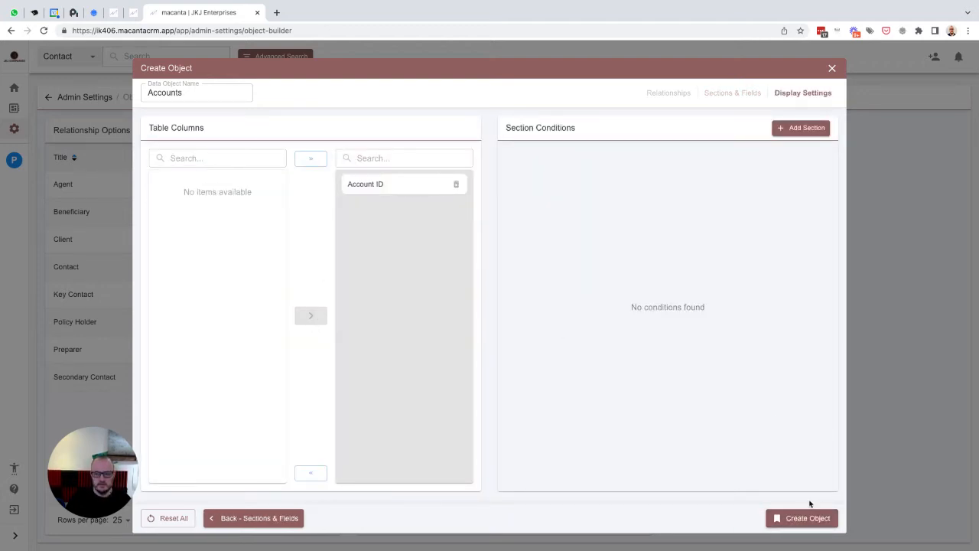
click(791, 521)
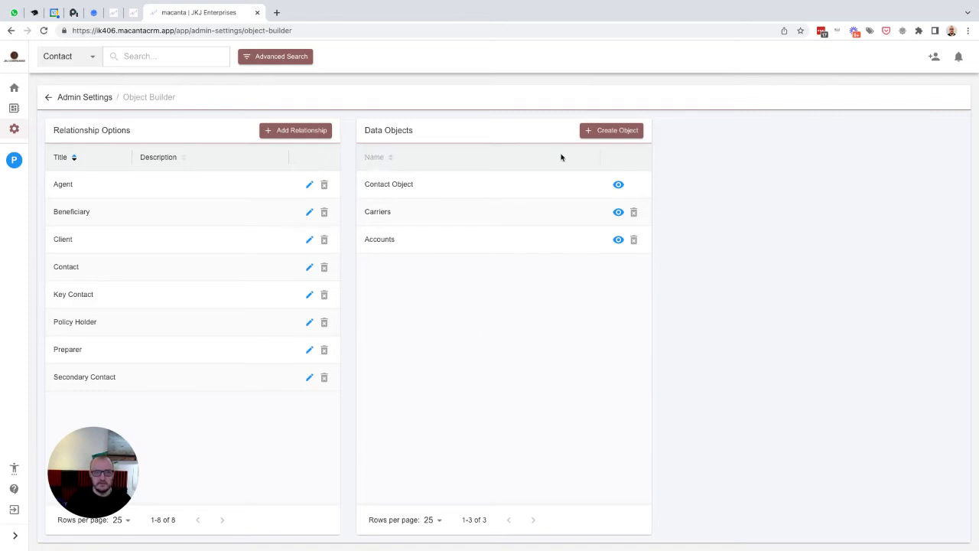
click(617, 132)
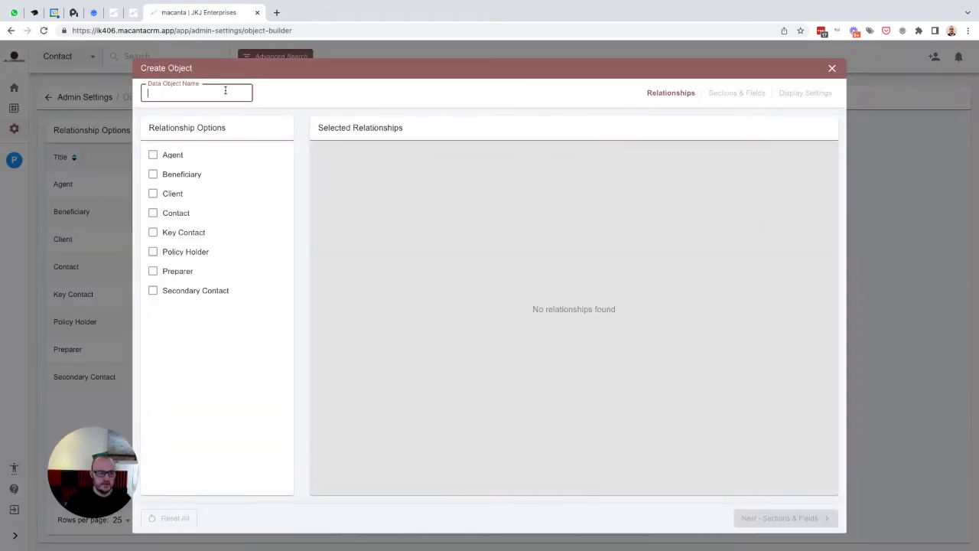
- Name the new object 'Insurance Policies' and relate it to Agent, Beneficiary, Key Contact, Policy Holder and Preparer
text(Insurance Policies)
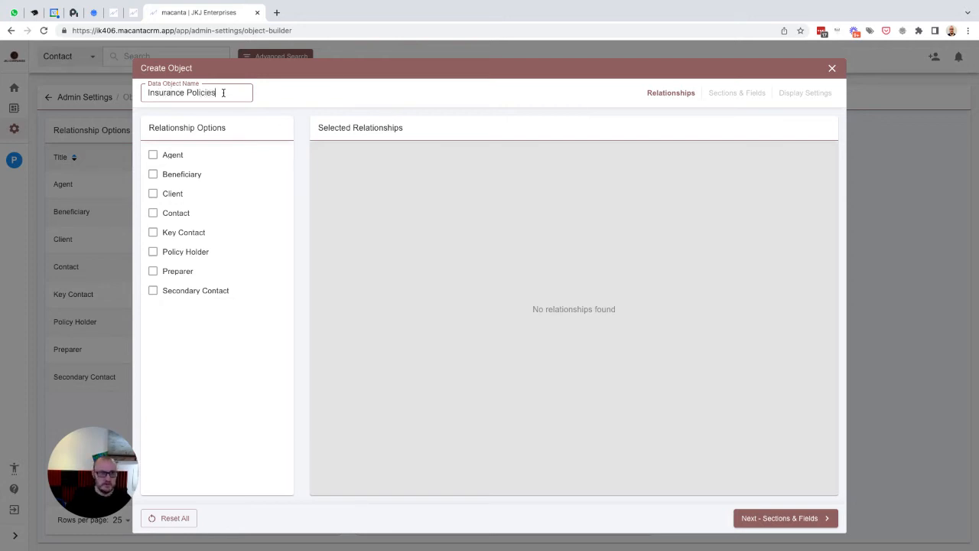
click(153, 156)
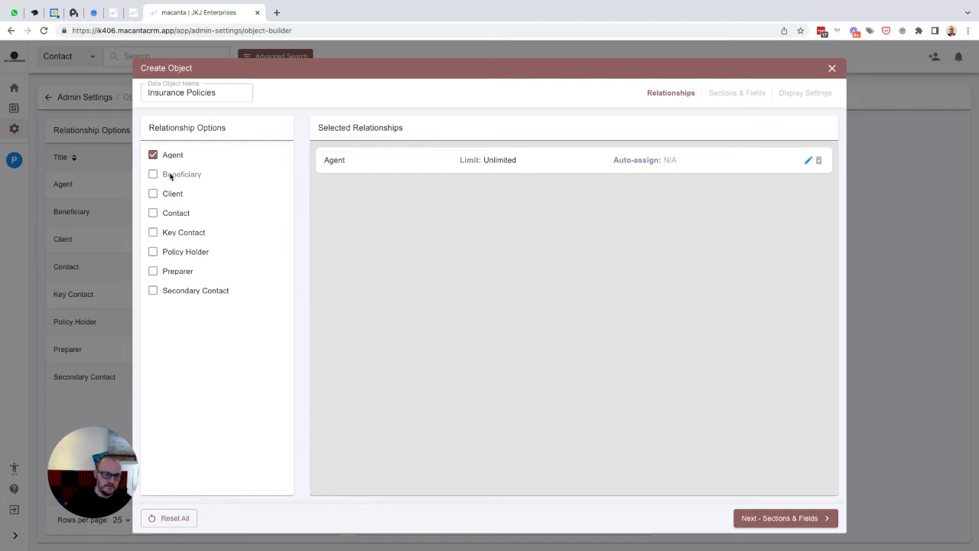
click(171, 176)
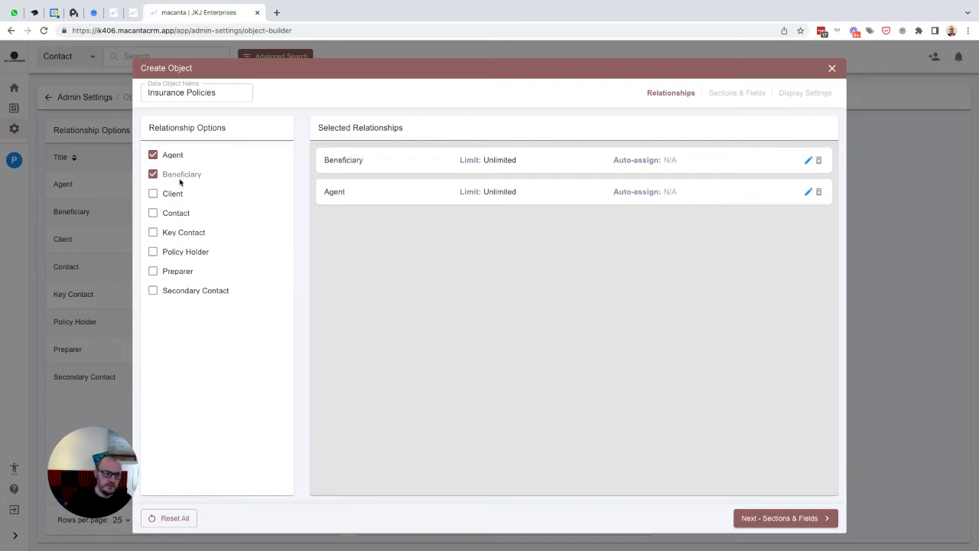
click(173, 234)
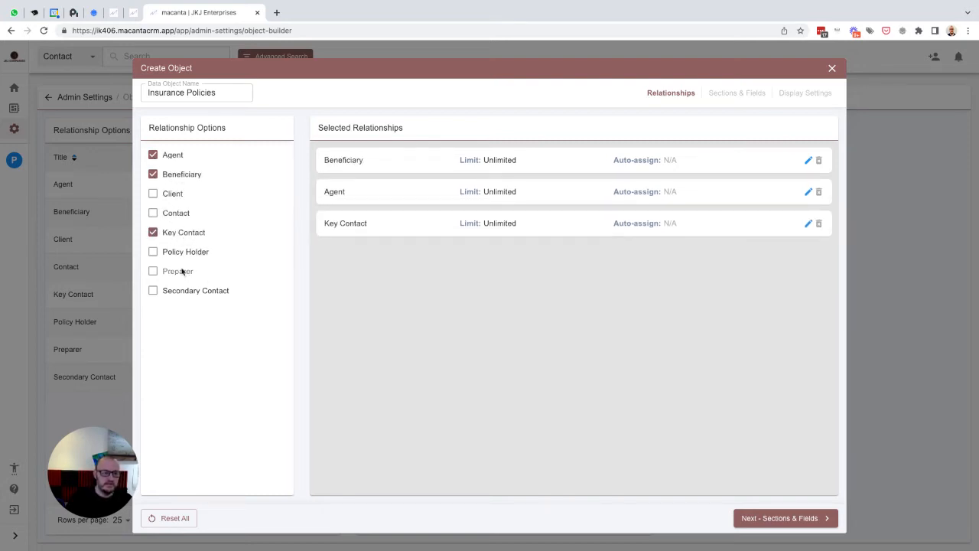
click(173, 254)
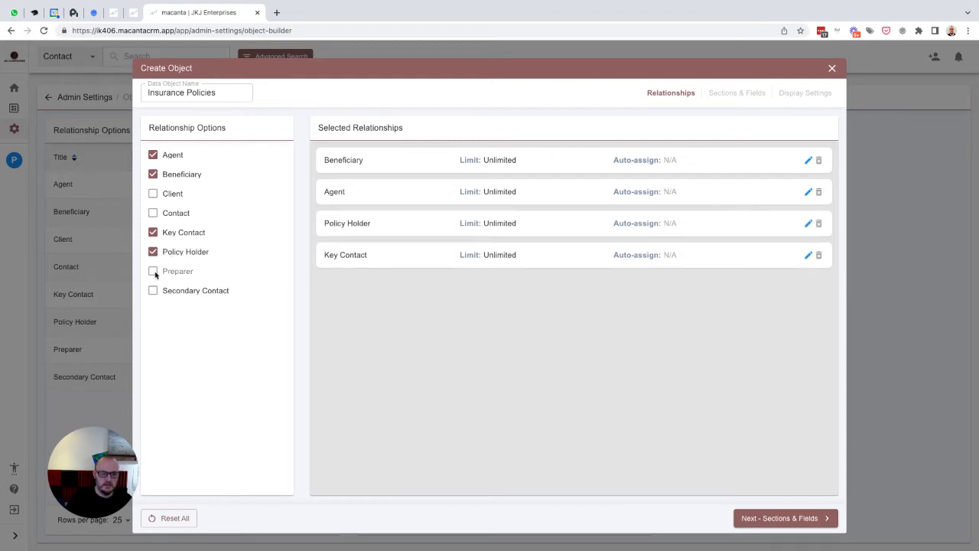
click(155, 275)
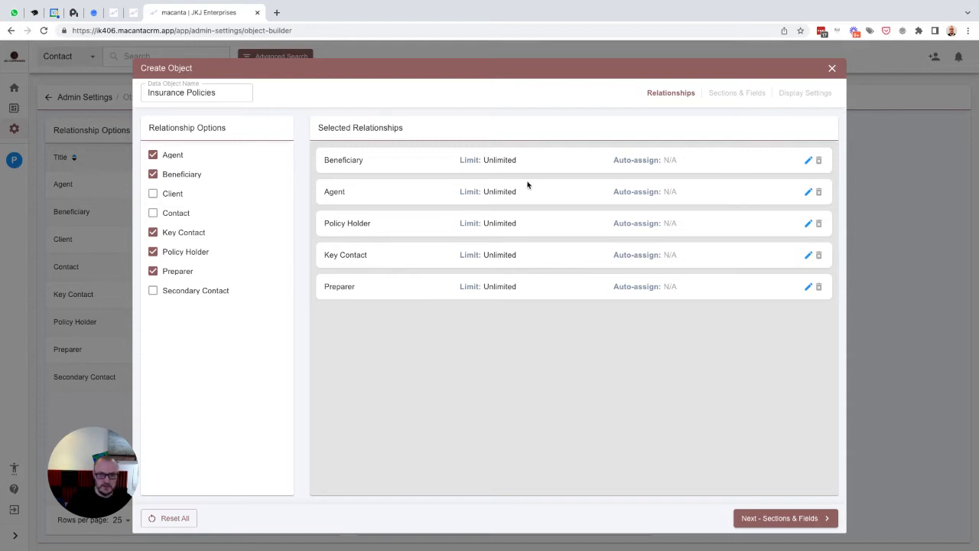
- Limit the Agent, Policy Holder and Key Contact relationships to 1 each
click(807, 192)
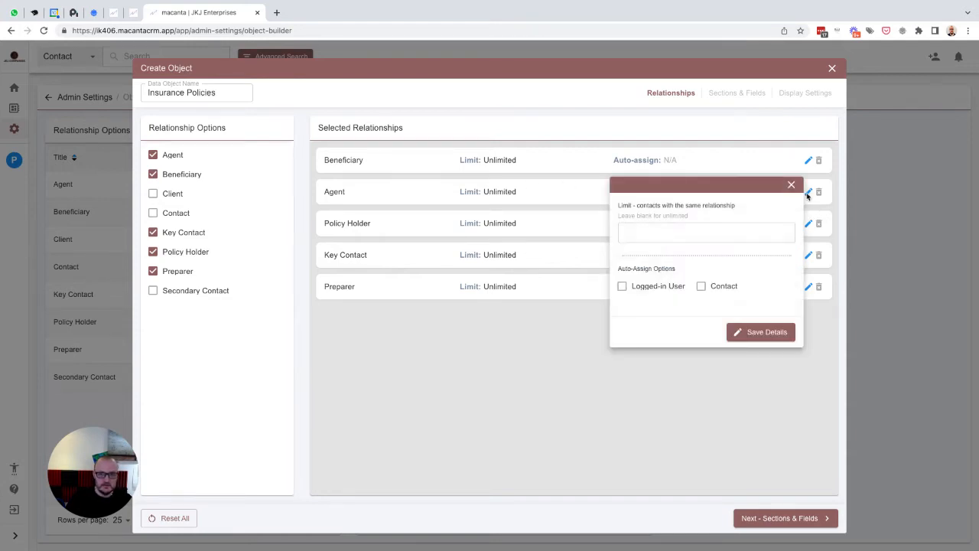
click(668, 230)
text(1)
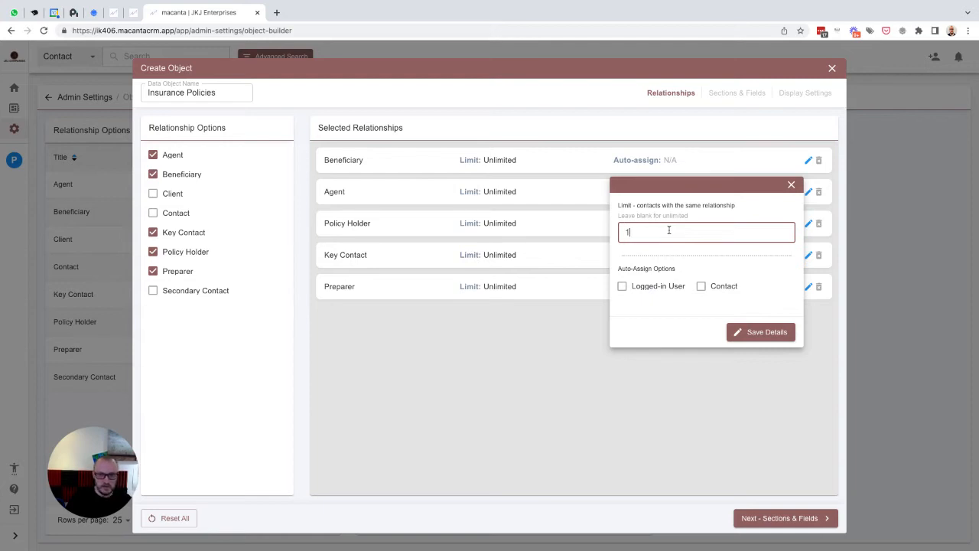
click(757, 332)
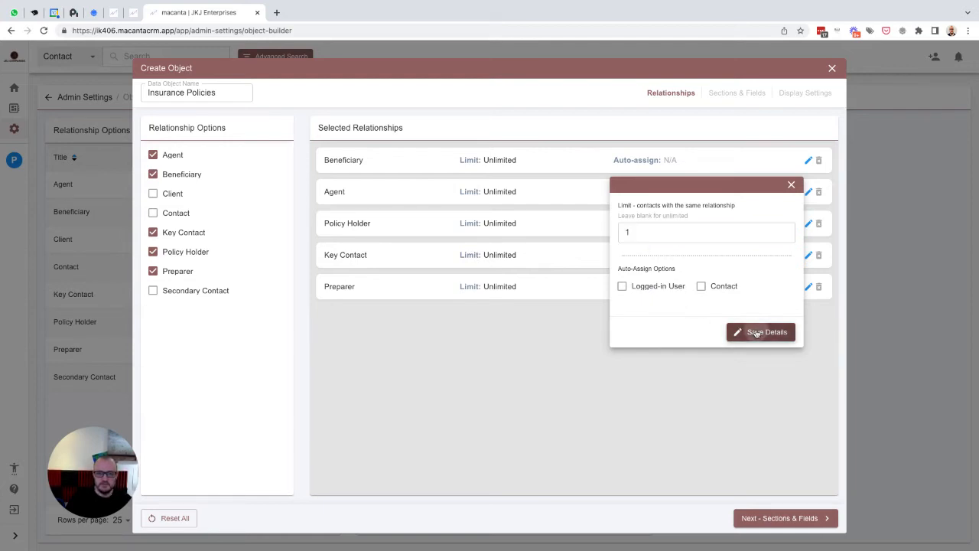
click(807, 224)
click(651, 265)
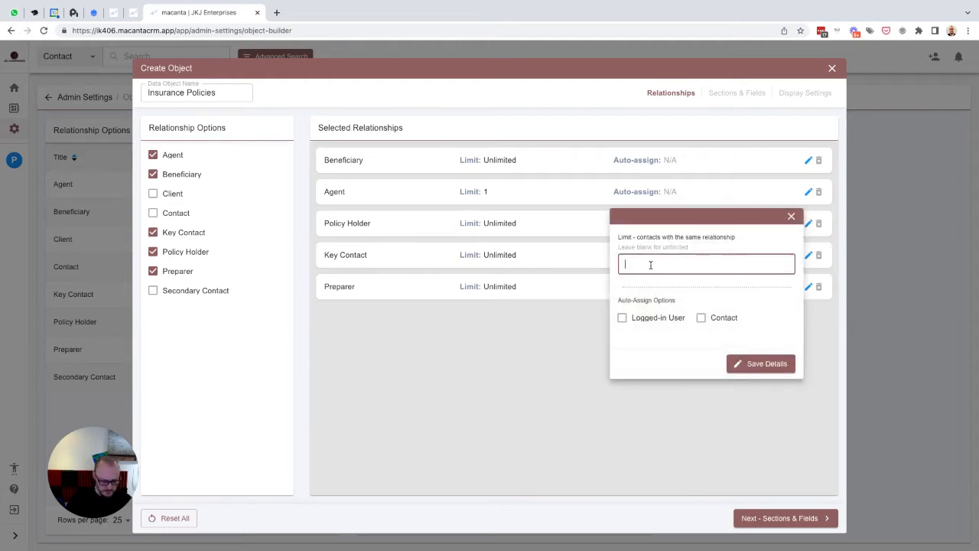
text(1)
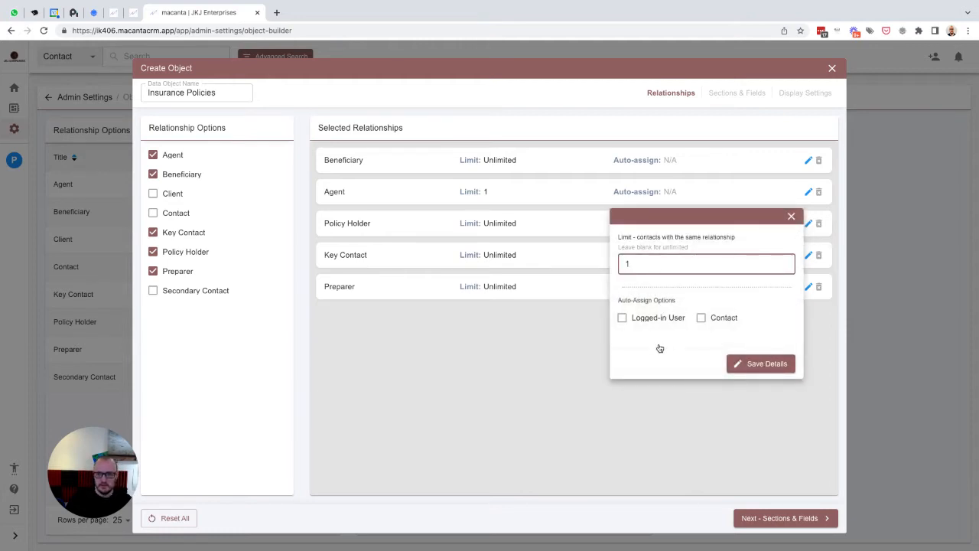
click(751, 364)
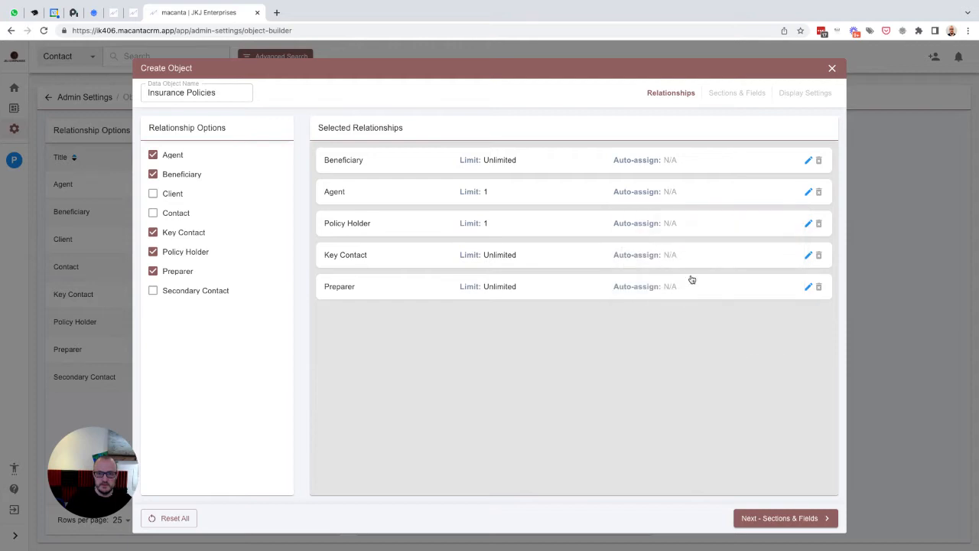
click(807, 256)
click(662, 296)
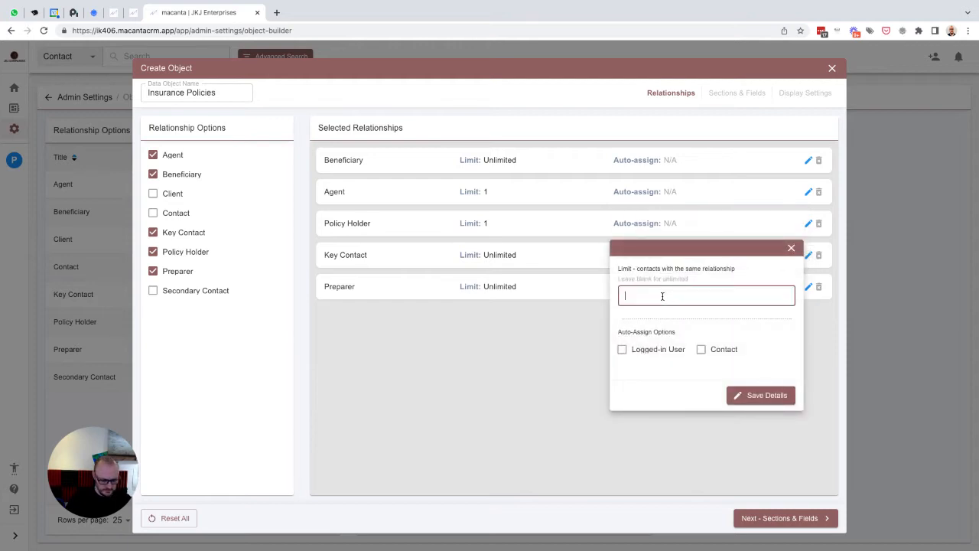
click(756, 396)
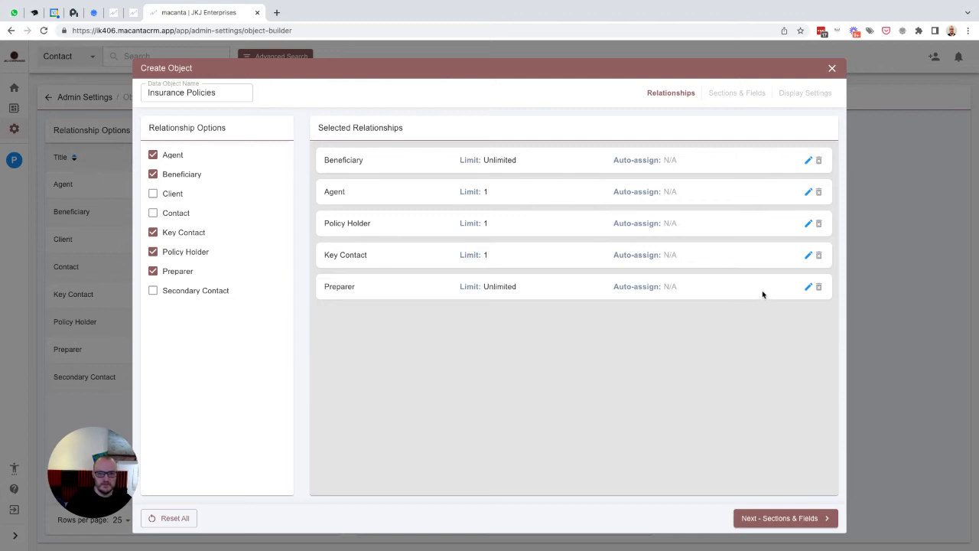
- Limit Preparer to 1, auto-assigned to the logged-in user, and continue to Sections & Fields
click(808, 287)
click(719, 327)
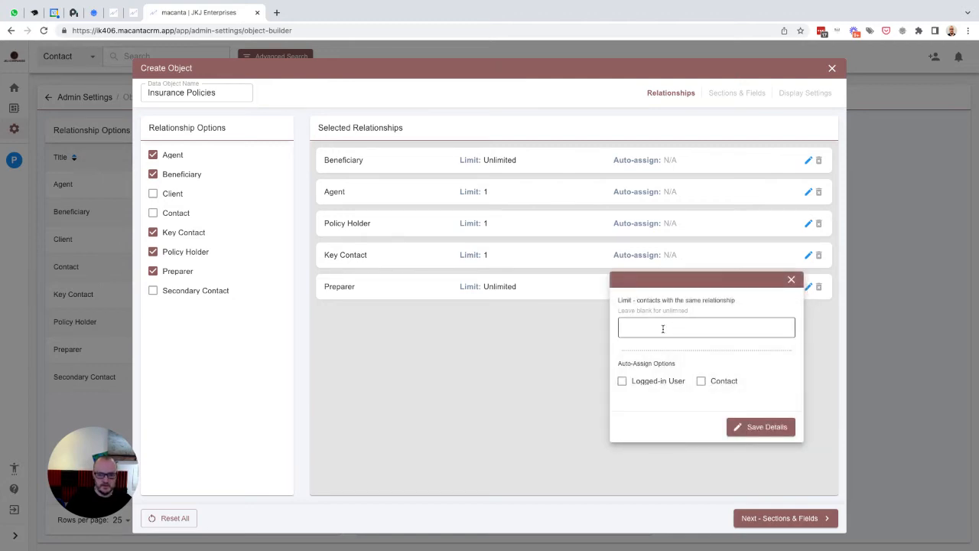
text(1)
click(635, 381)
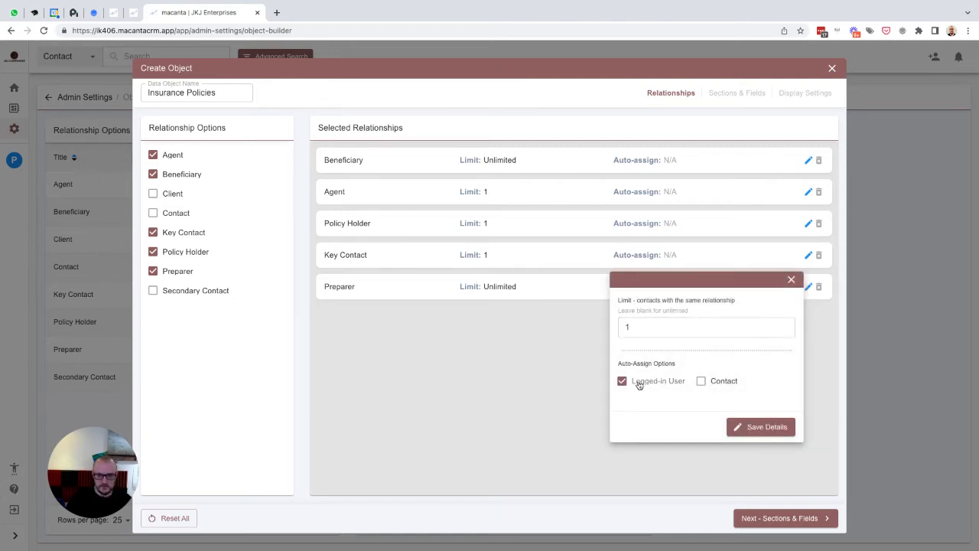
click(756, 428)
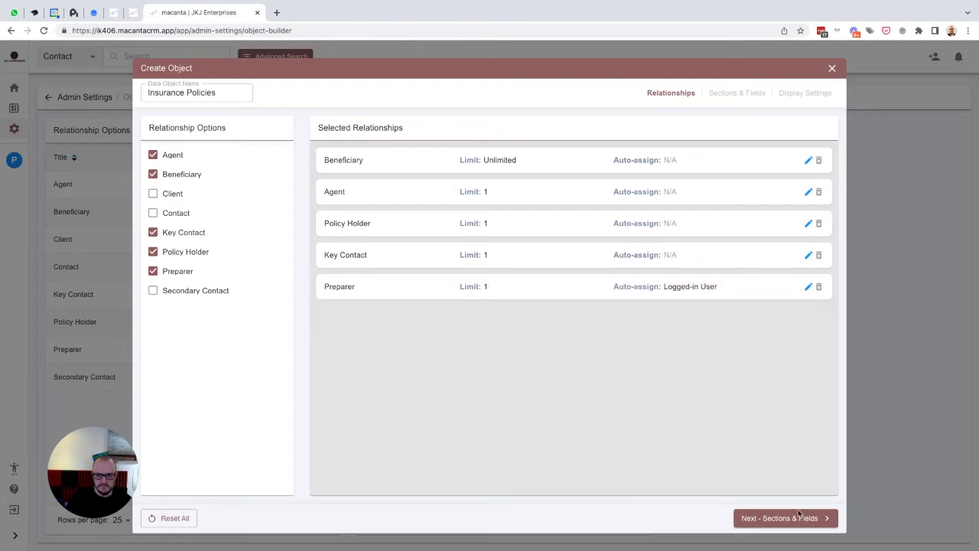
click(750, 518)
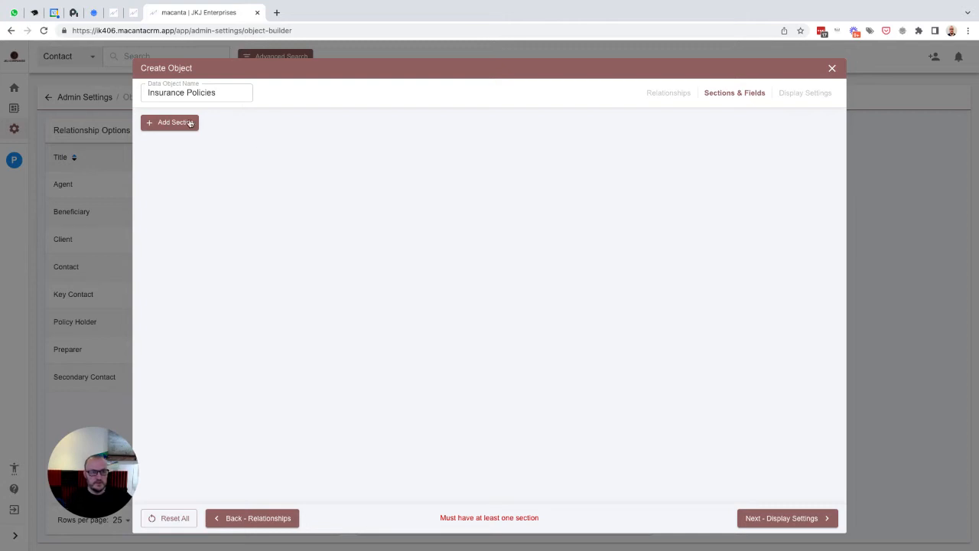
- Create a 'Policy Details' section, then an 'Overview' sub-section inside it
click(166, 125)
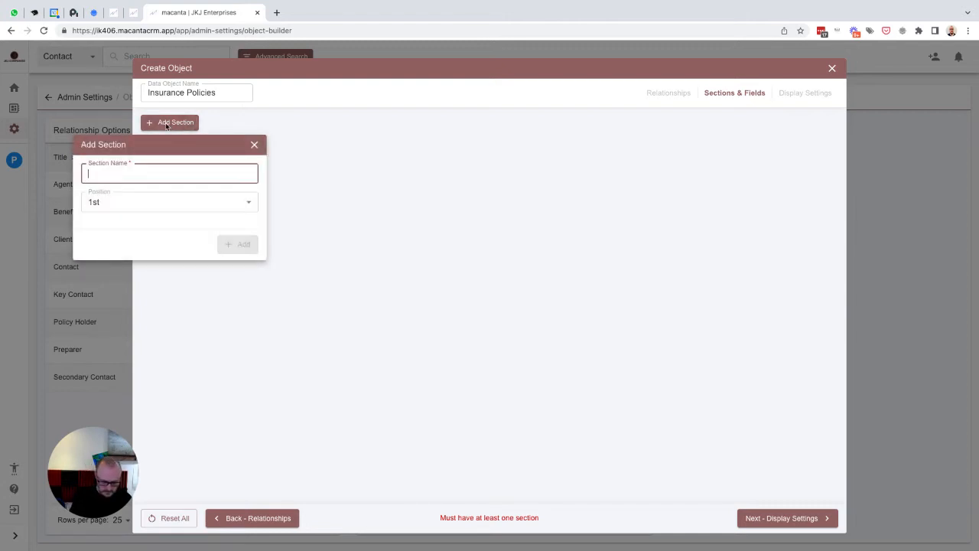
text(Policy )
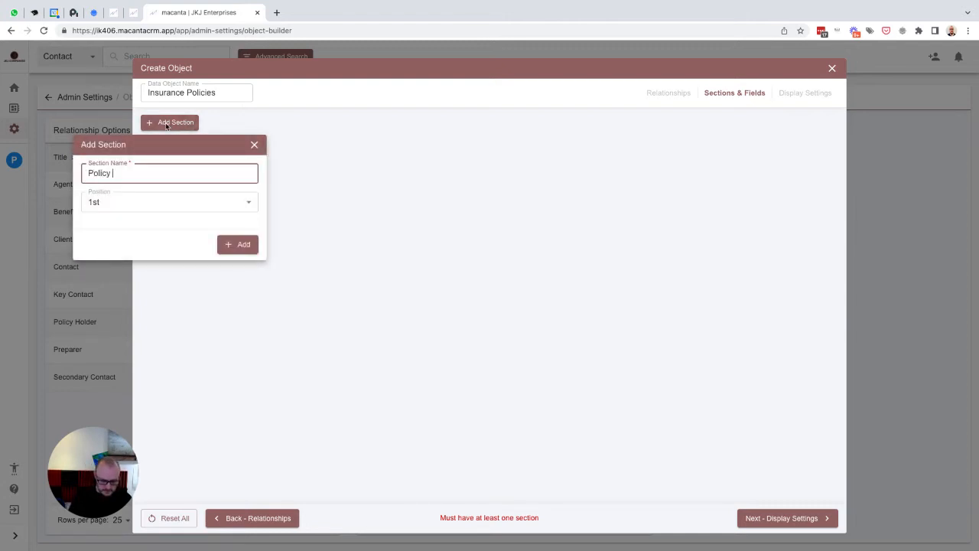
text(Details)
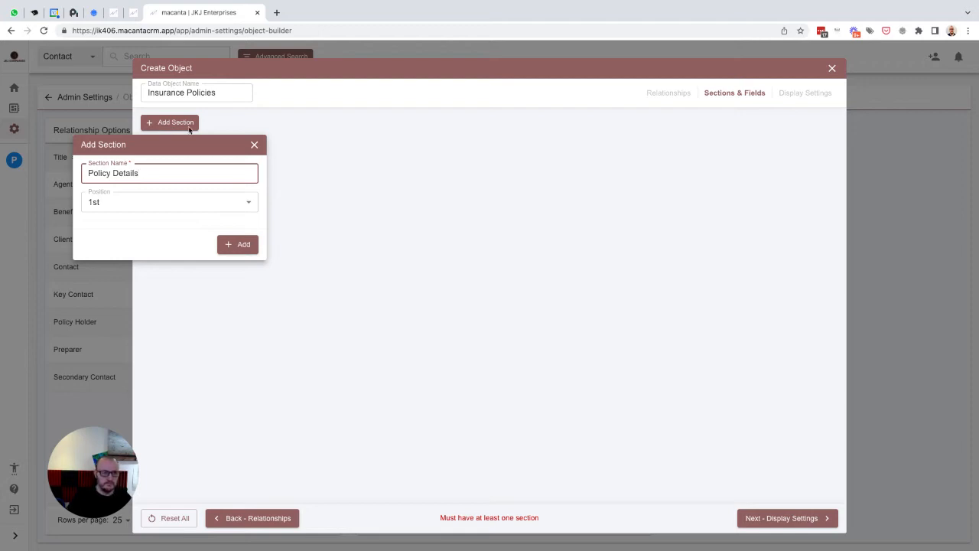
click(237, 244)
click(191, 165)
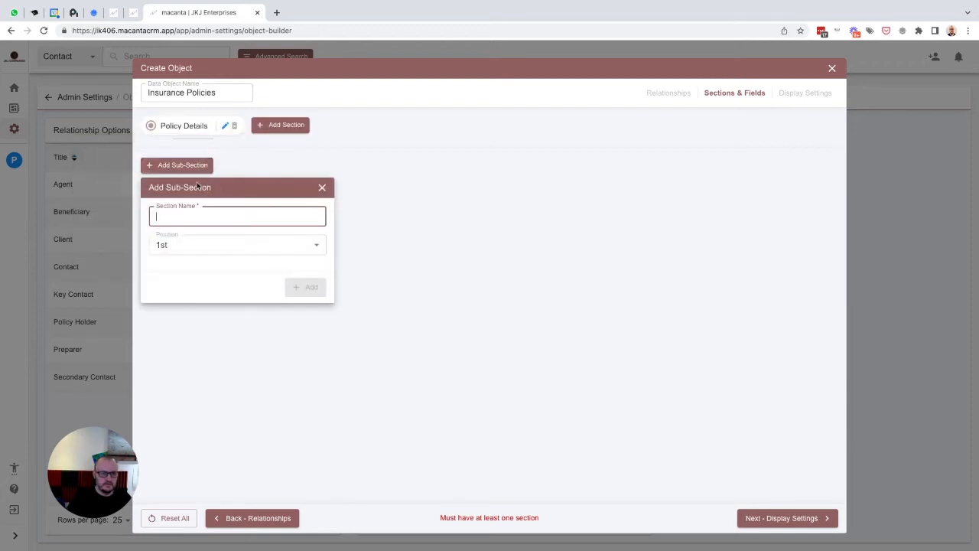
text(Overview)
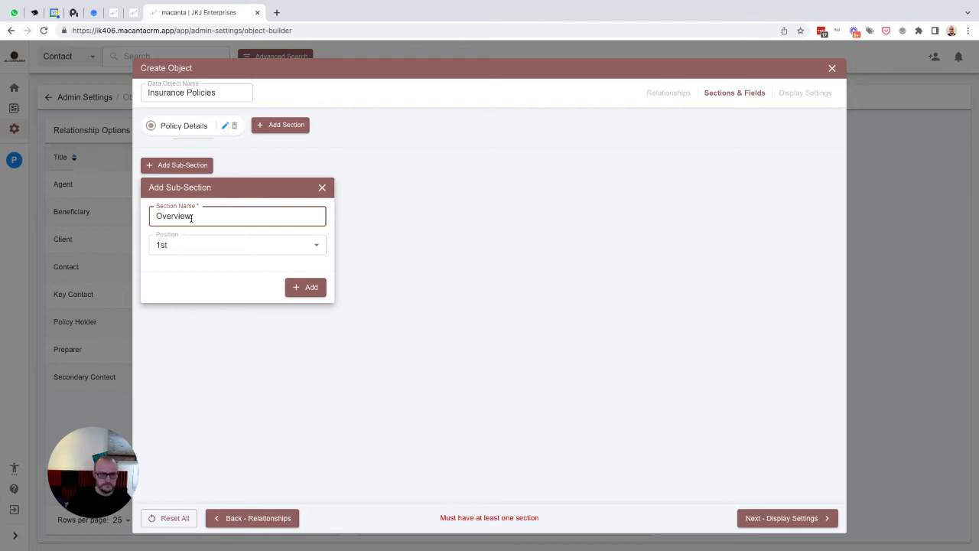
click(306, 287)
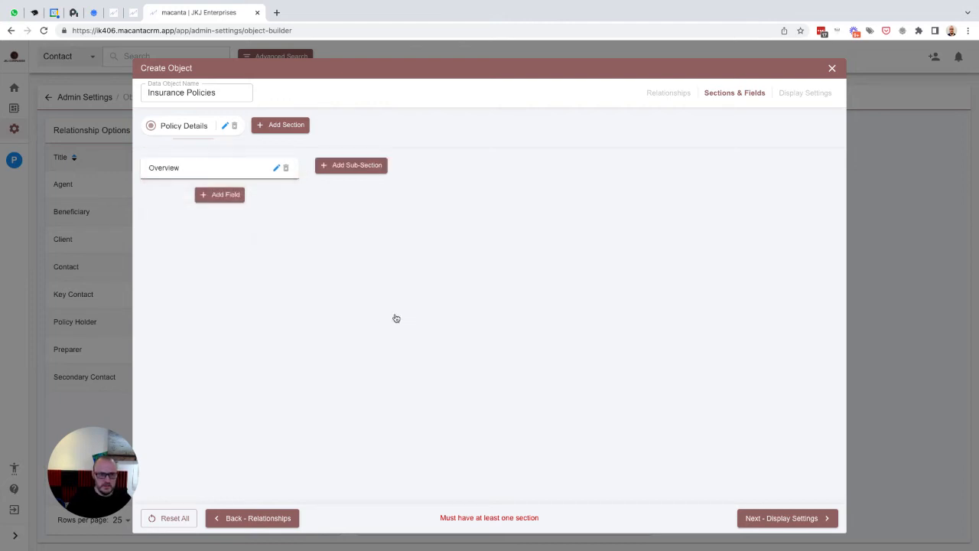
- Add a 'Related Carrier' Data Reference field under Overview referencing Carrier Name
click(219, 195)
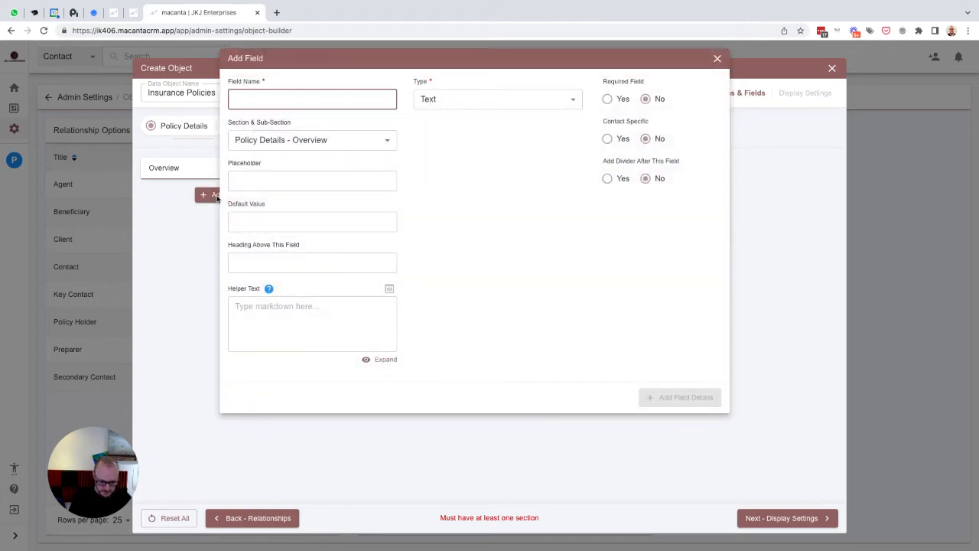
text(Related Carrier)
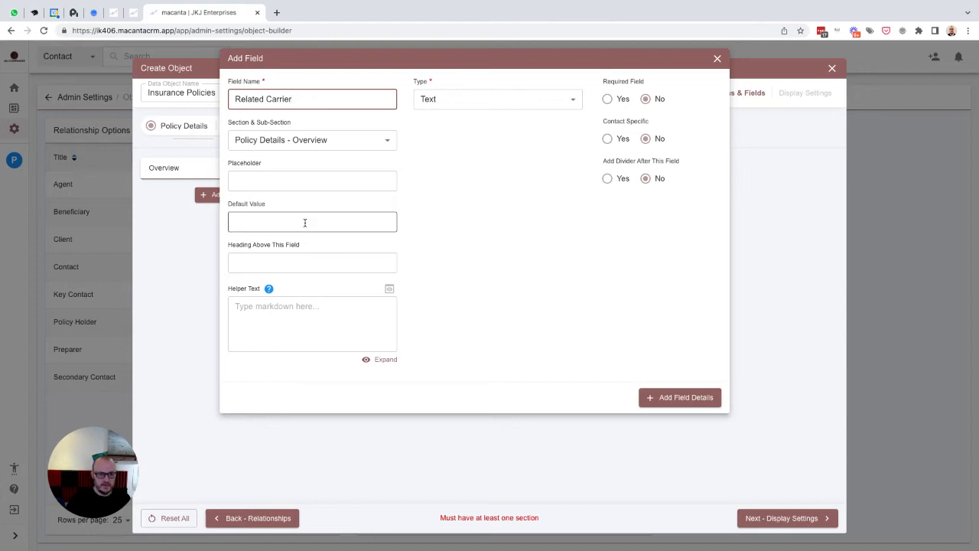
key(ctrl+a)
key(ctrl+c)
key(Tab)
key(Tab)
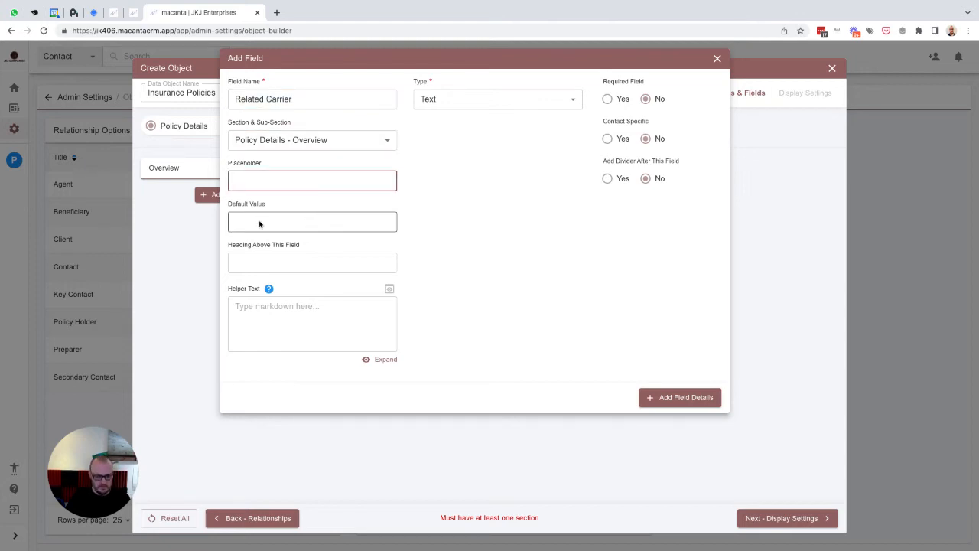
key(ctrl+v)
click(450, 101)
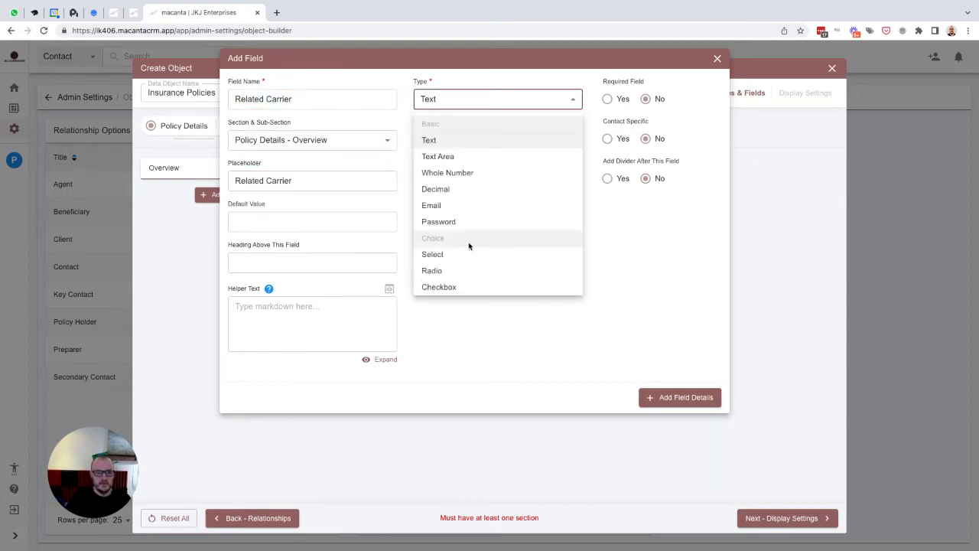
scroll(469, 246, down, 2)
click(473, 283)
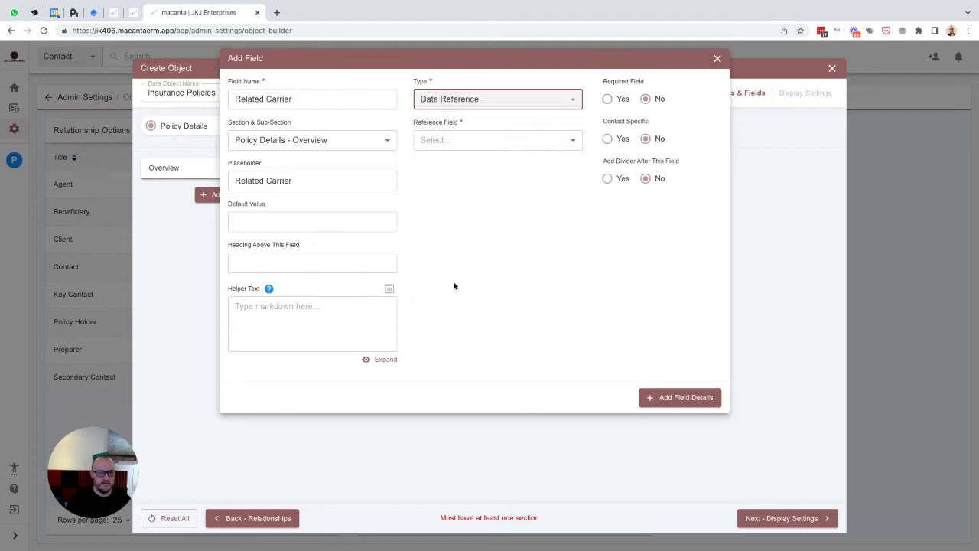
click(576, 142)
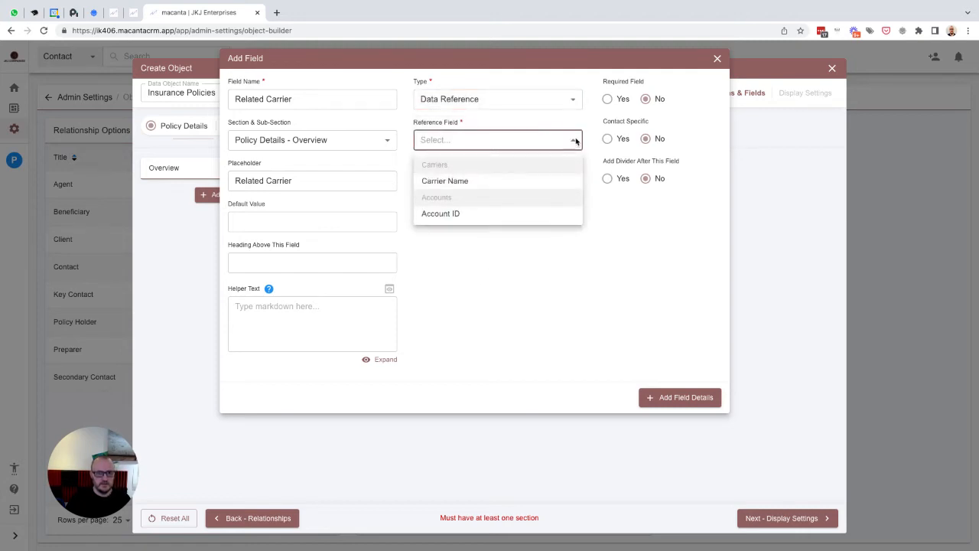
click(442, 181)
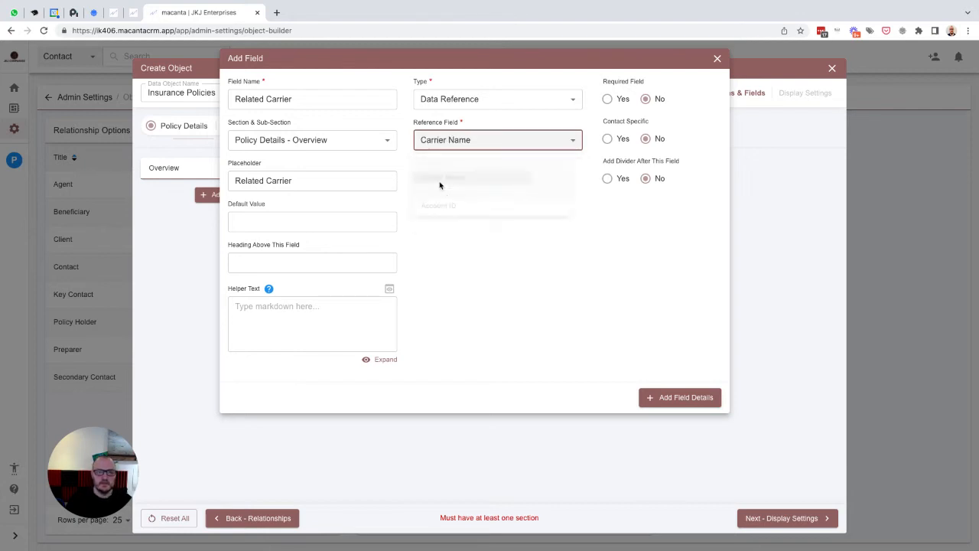
click(677, 398)
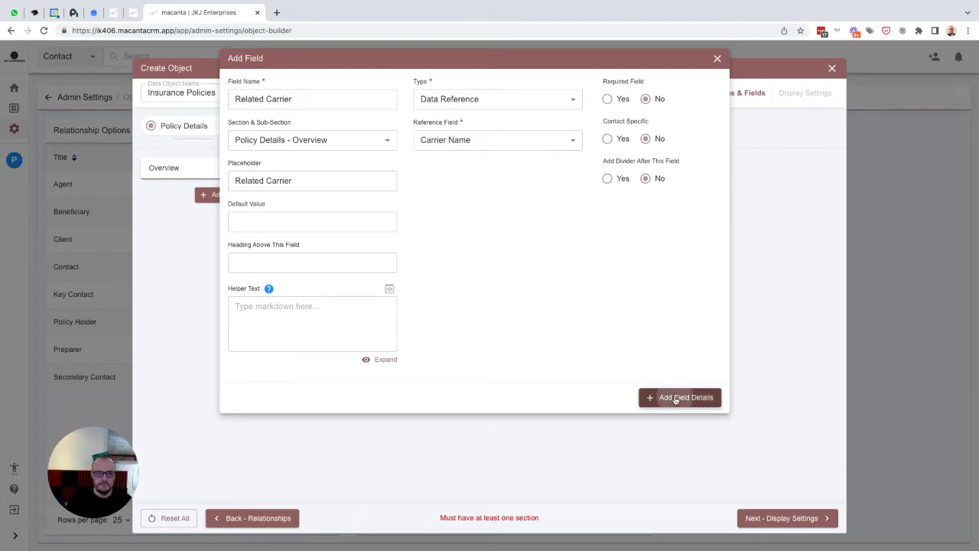
- Add a 'Related Account' Data Reference field under Overview referencing Account ID
click(218, 234)
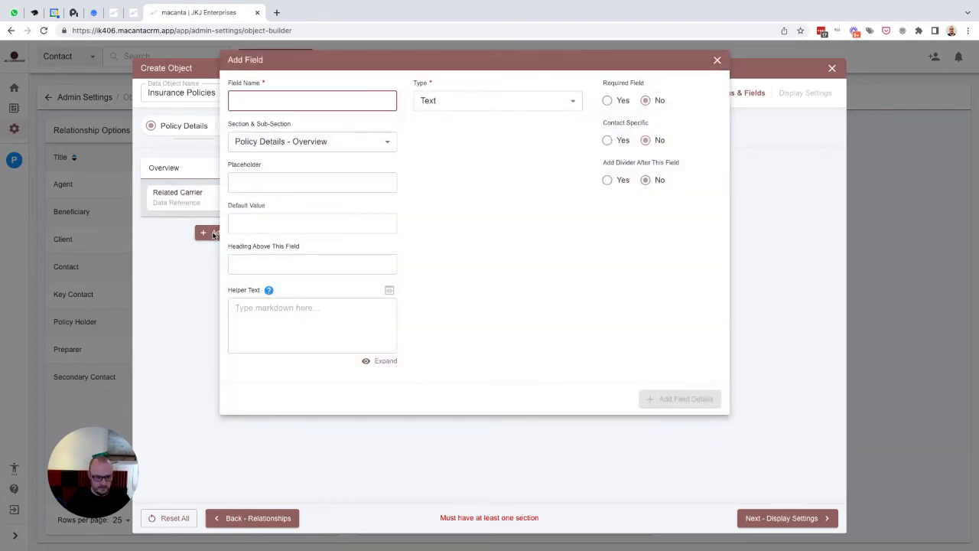
text(Related Account)
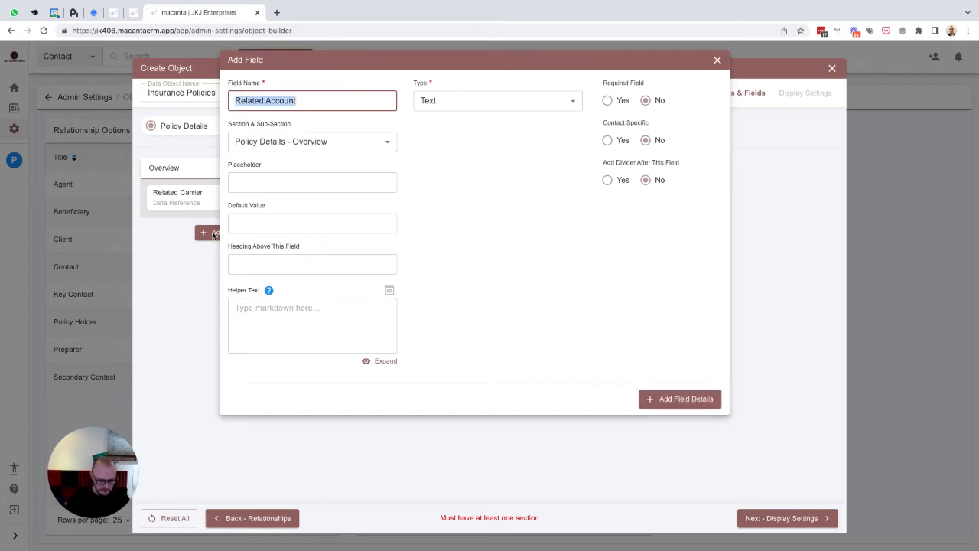
key(Tab)
key(Tab)
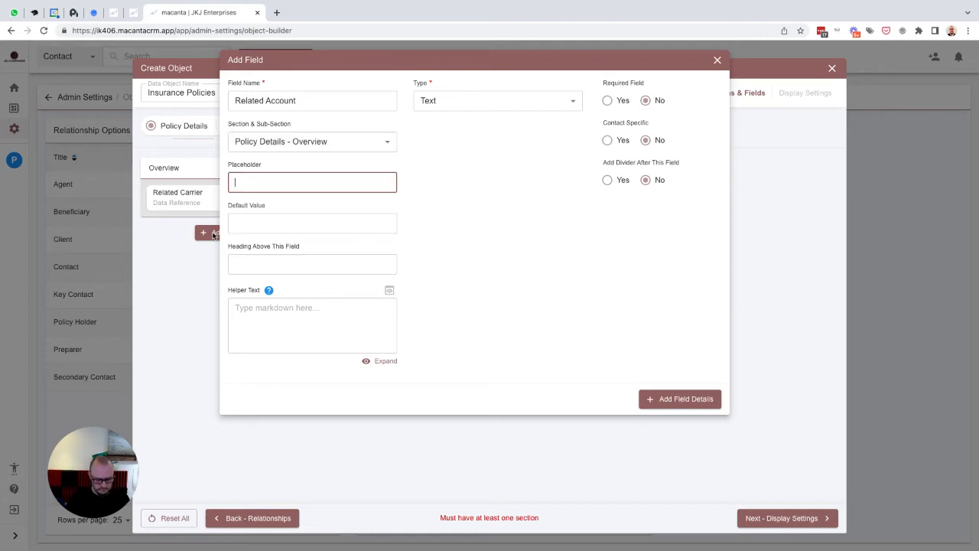
text(Related Account)
click(465, 104)
scroll(465, 256, down, 5)
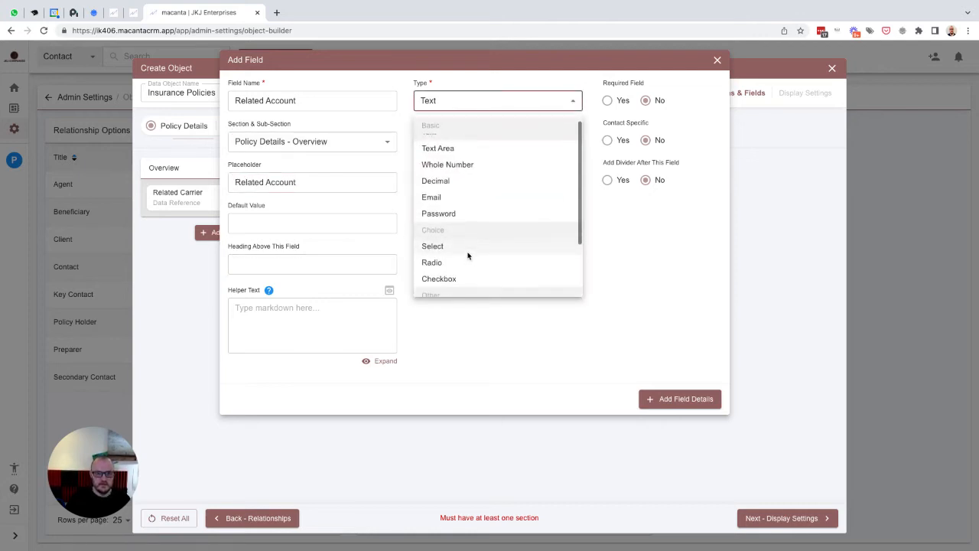
click(482, 284)
click(487, 142)
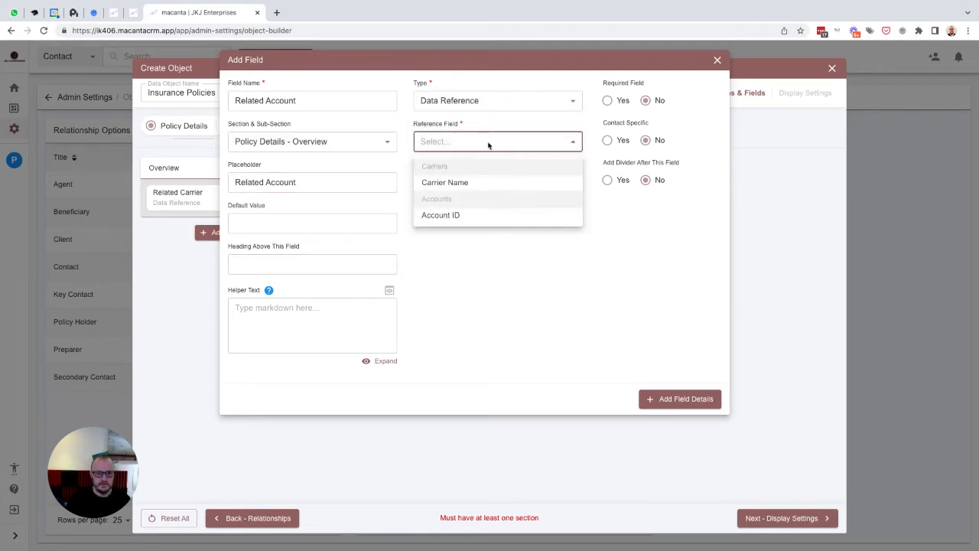
click(436, 216)
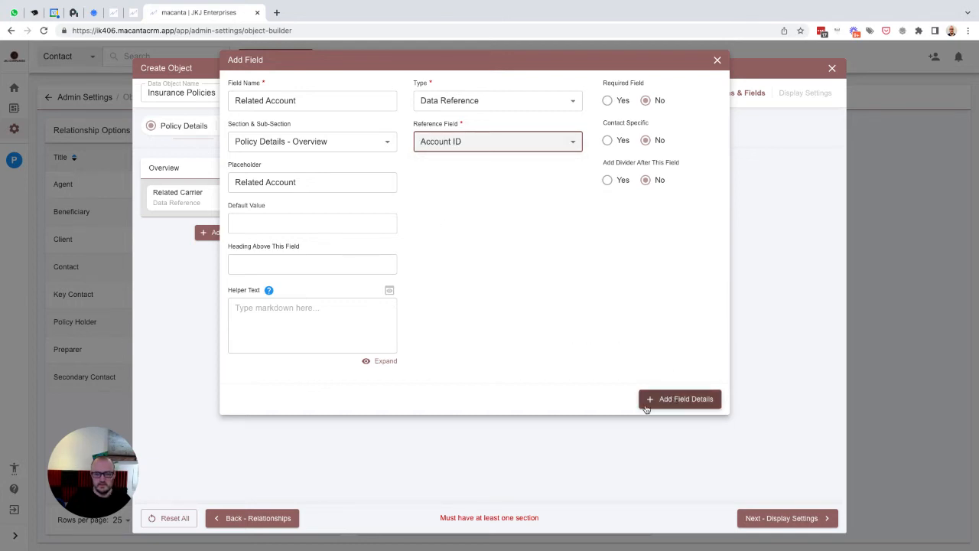
click(677, 401)
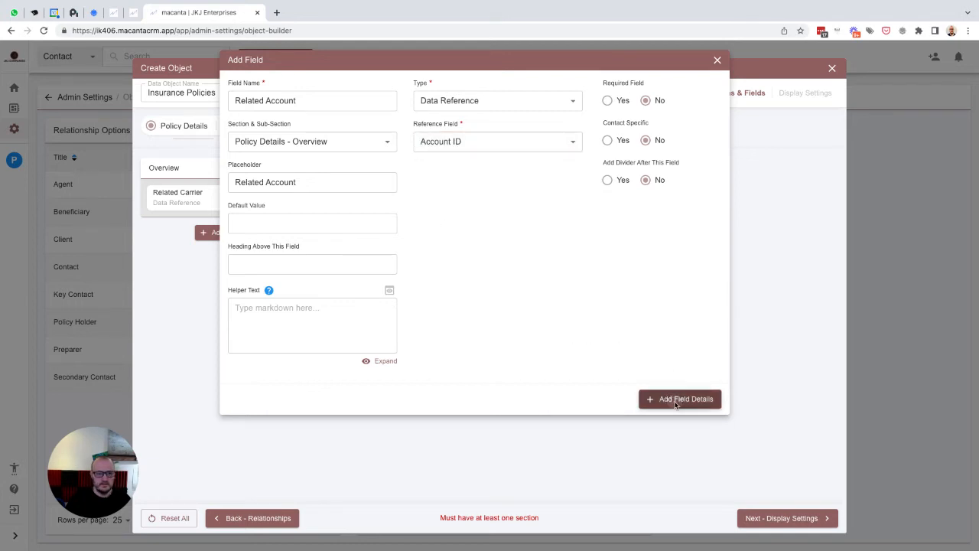
- Add Related Carrier and Related Account as table columns and create the Insurance Policies object
click(780, 520)
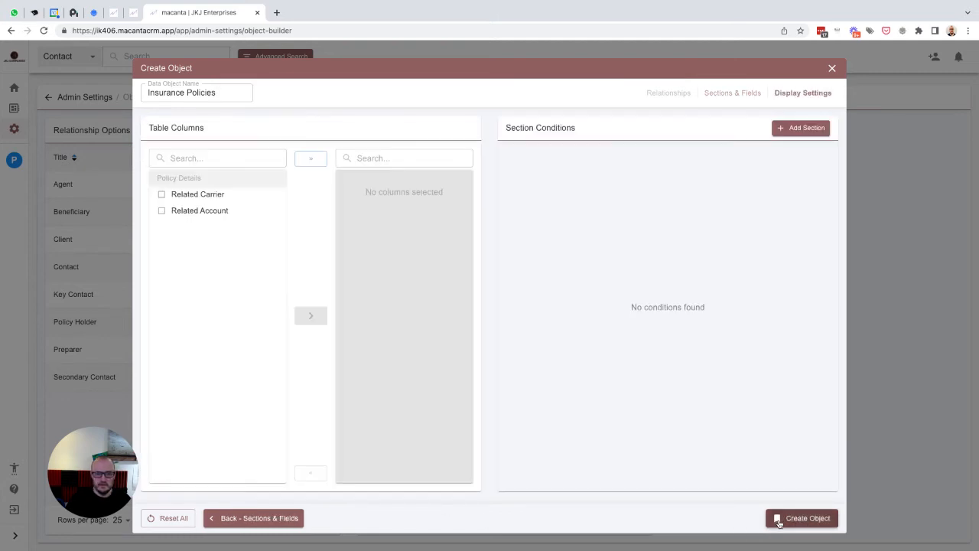
click(175, 195)
click(179, 212)
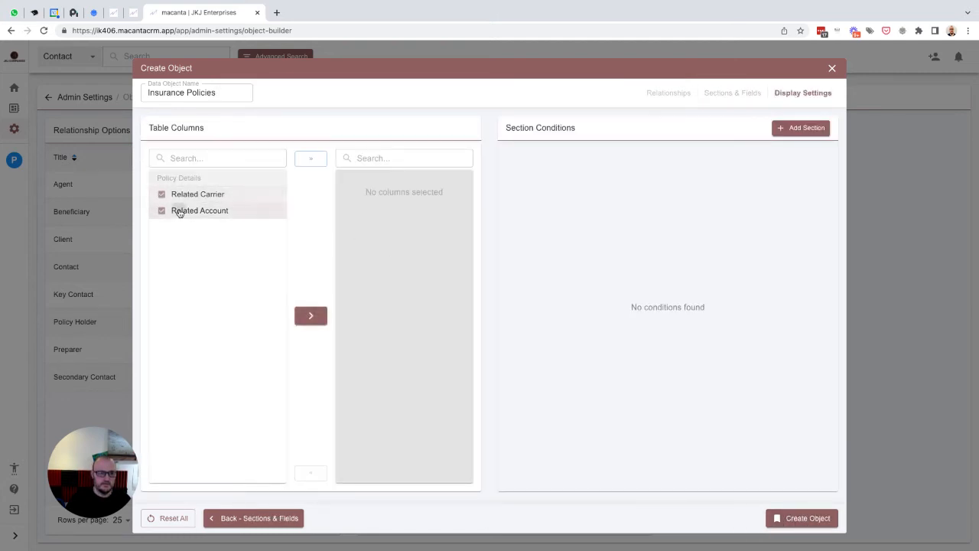
click(310, 315)
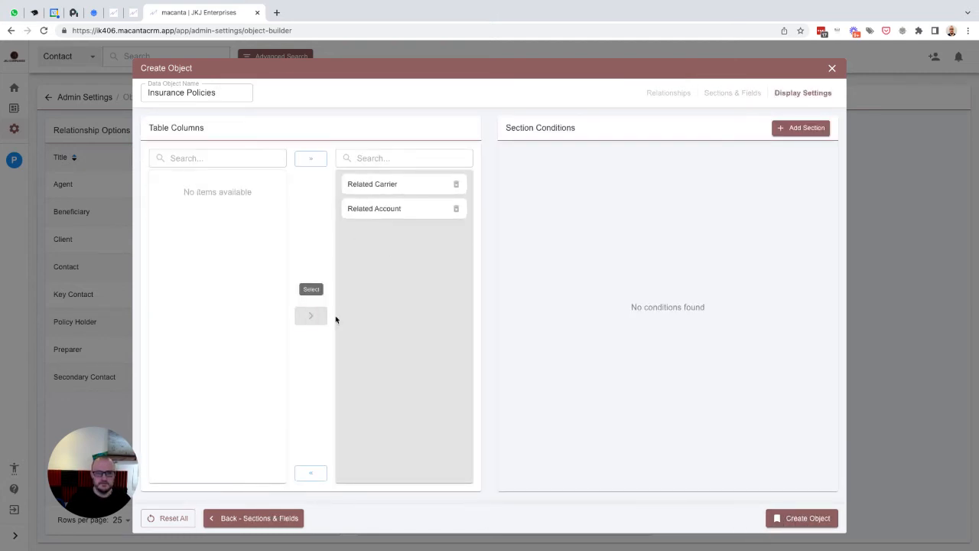
click(794, 519)
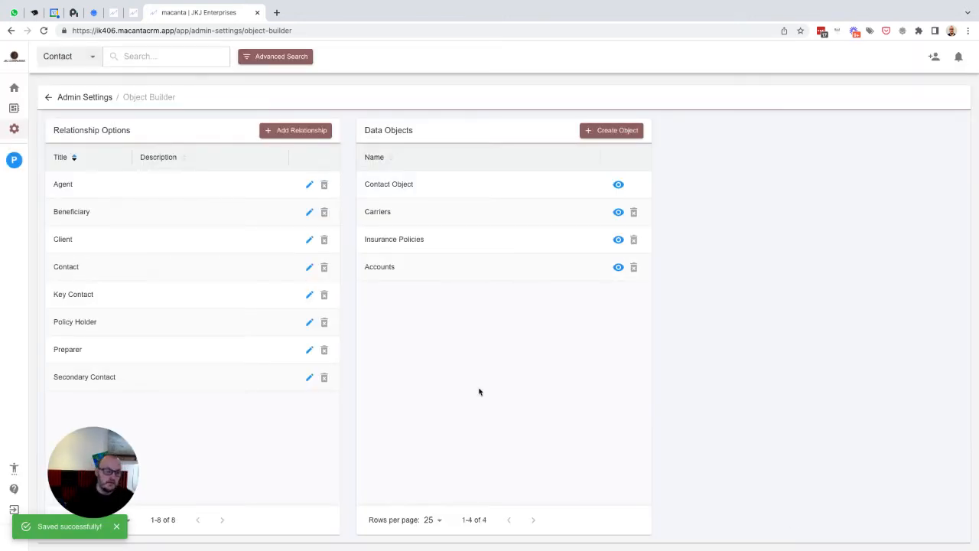
- Start a new 'Taxes' data object related to Agent, Client, Key Contact and Preparer
click(593, 135)
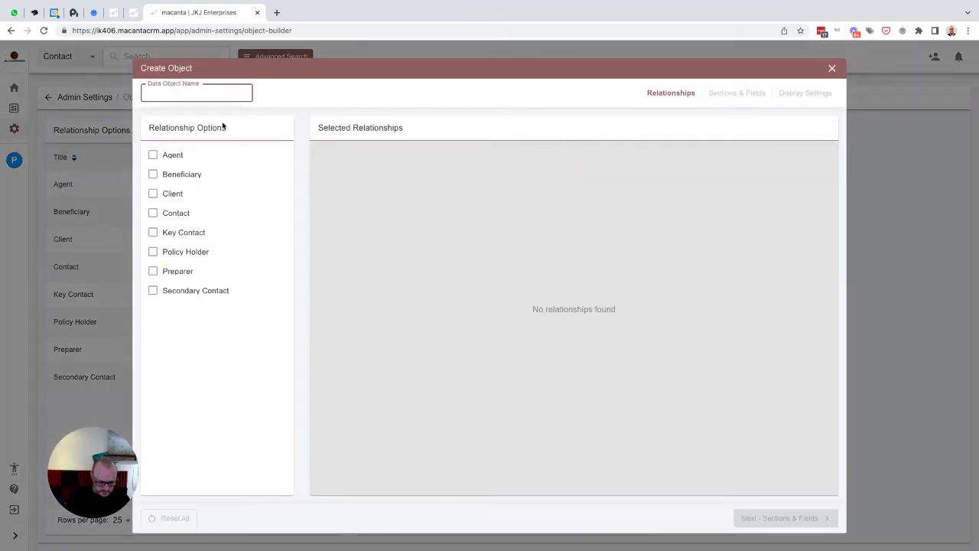
text(Taxes)
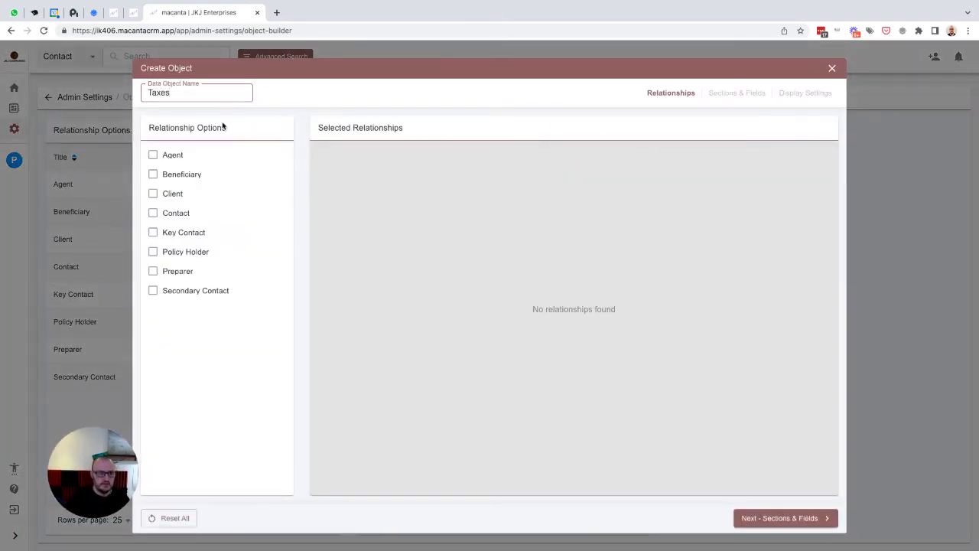
click(168, 157)
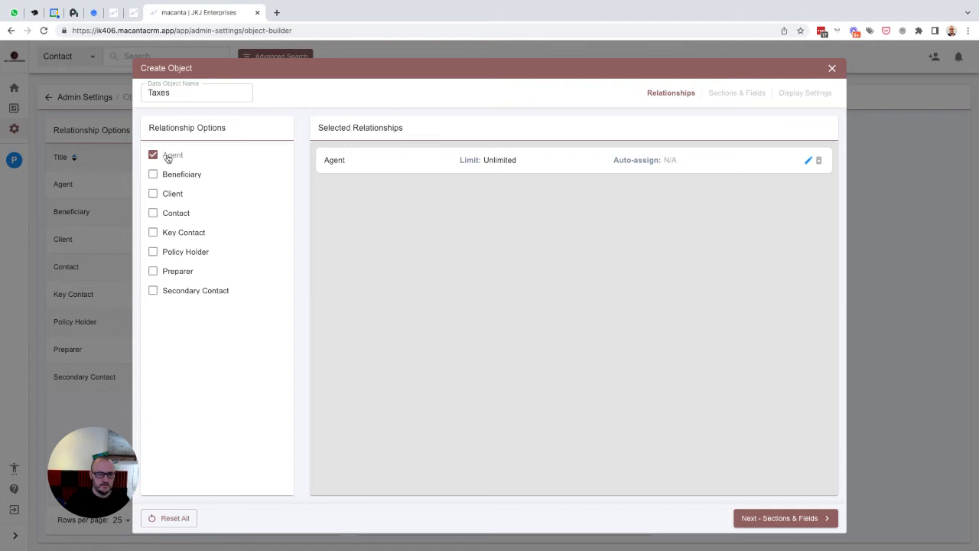
click(171, 196)
click(174, 232)
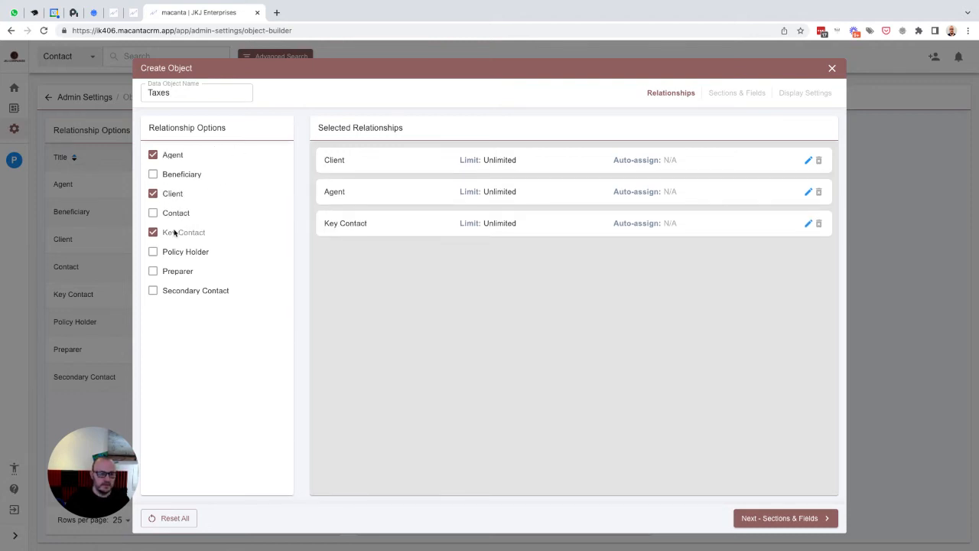
click(176, 273)
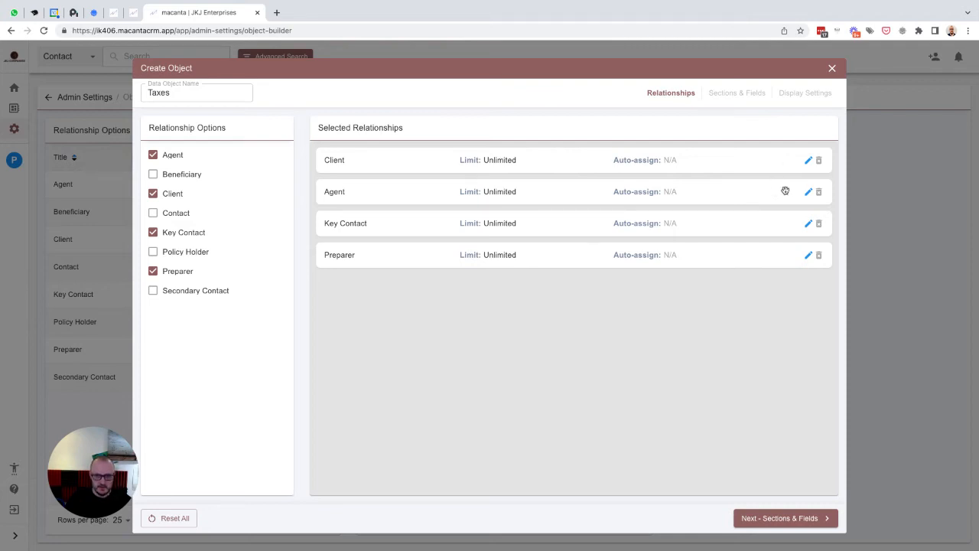
- Limit Agent to 1 and Key Contact to 1, auto-assigning Key Contact to the contact
click(808, 194)
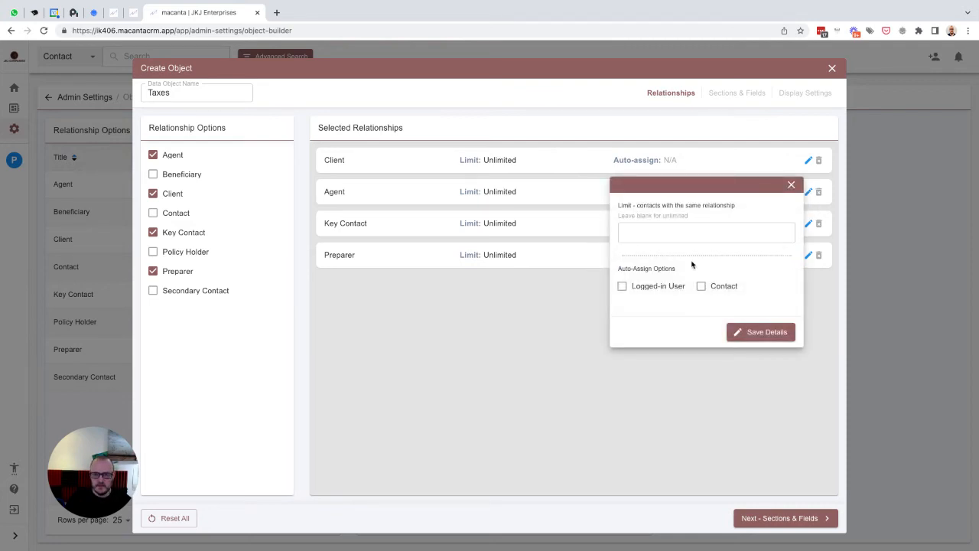
click(677, 236)
text(1)
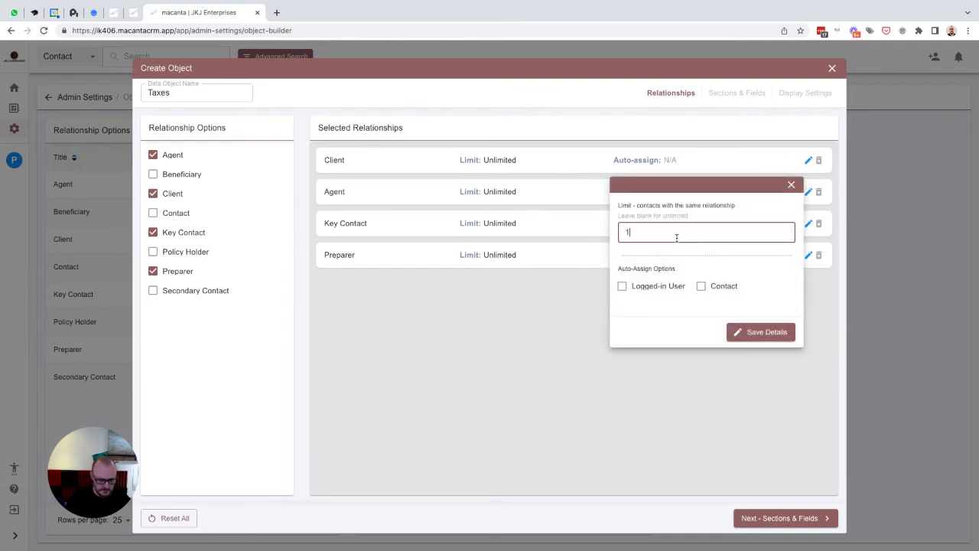
click(750, 330)
click(808, 222)
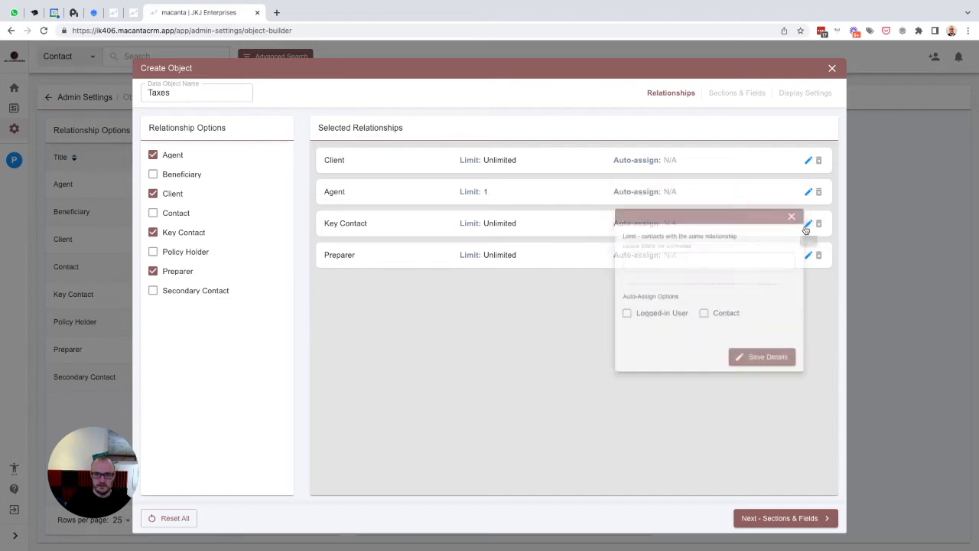
click(655, 264)
click(652, 264)
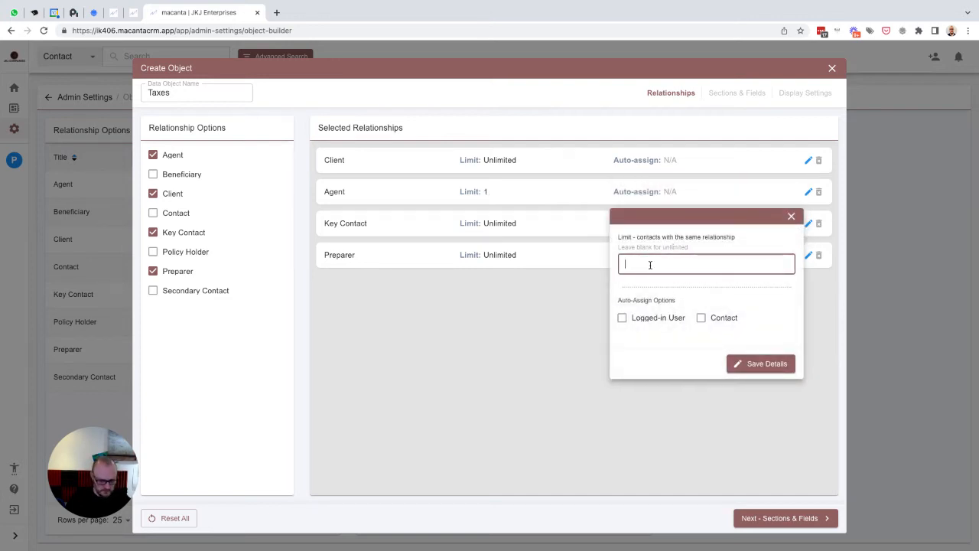
click(701, 317)
click(760, 363)
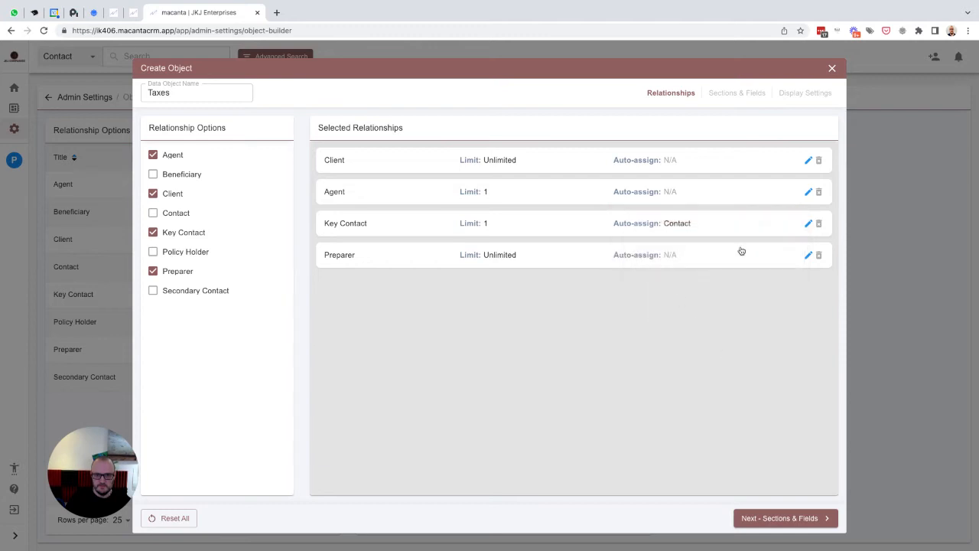
- Limit Preparer to 1, auto-assigned to the logged-in user, and continue to Sections & Fields
click(808, 255)
click(642, 296)
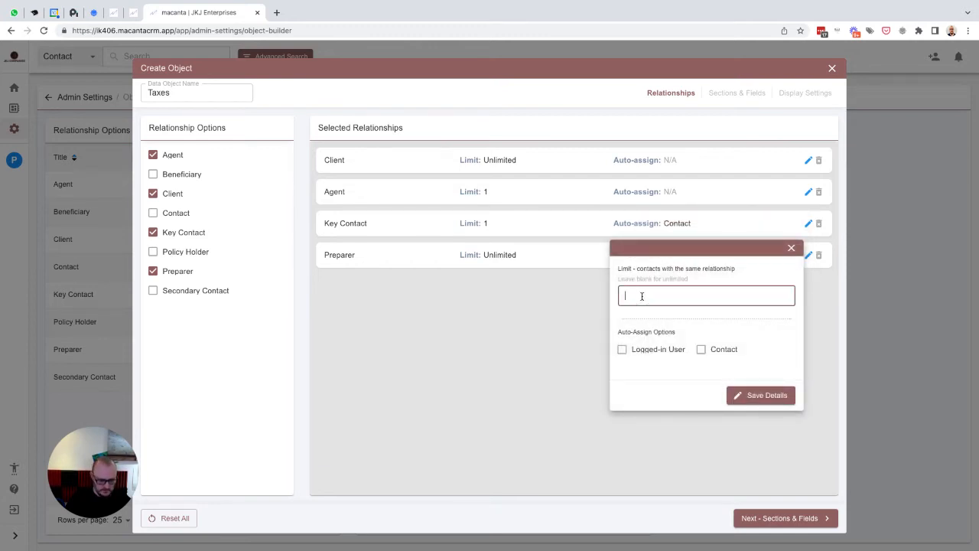
text(1)
click(638, 350)
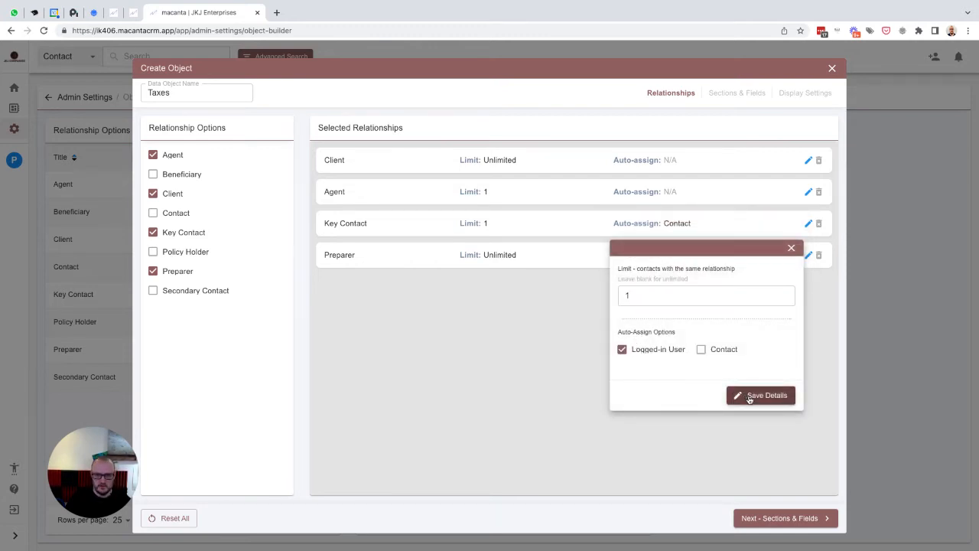
click(749, 396)
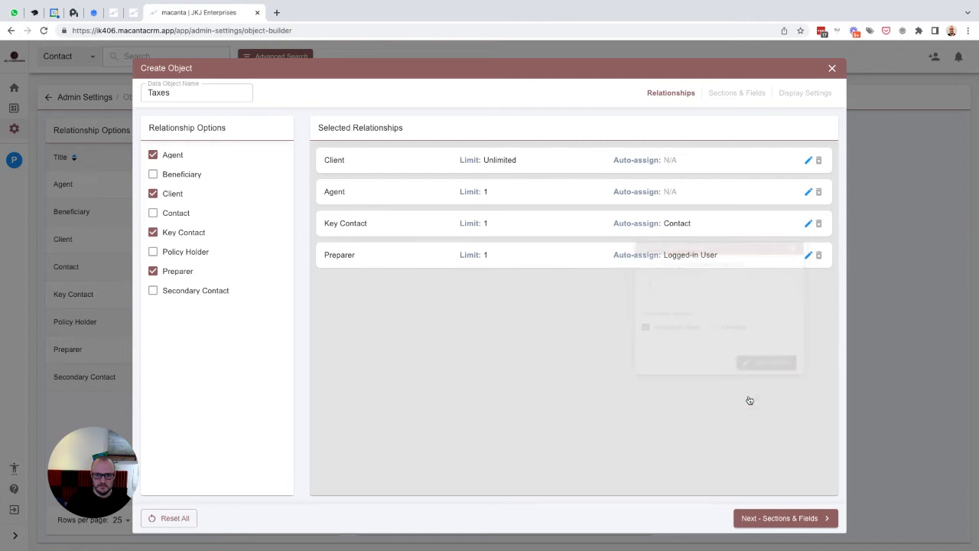
click(781, 517)
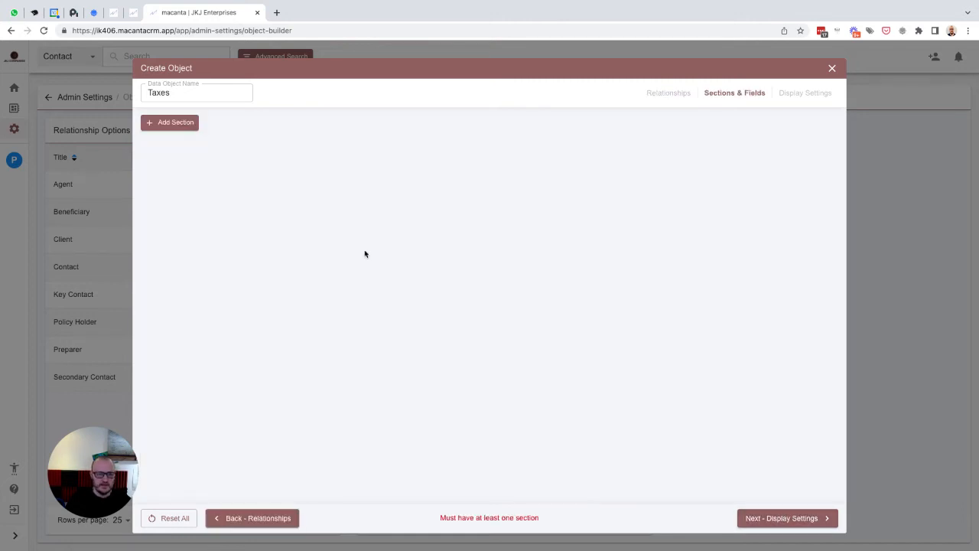
- Create a 'Taxes Details' section with an 'Overview' sub-section inside it
click(179, 127)
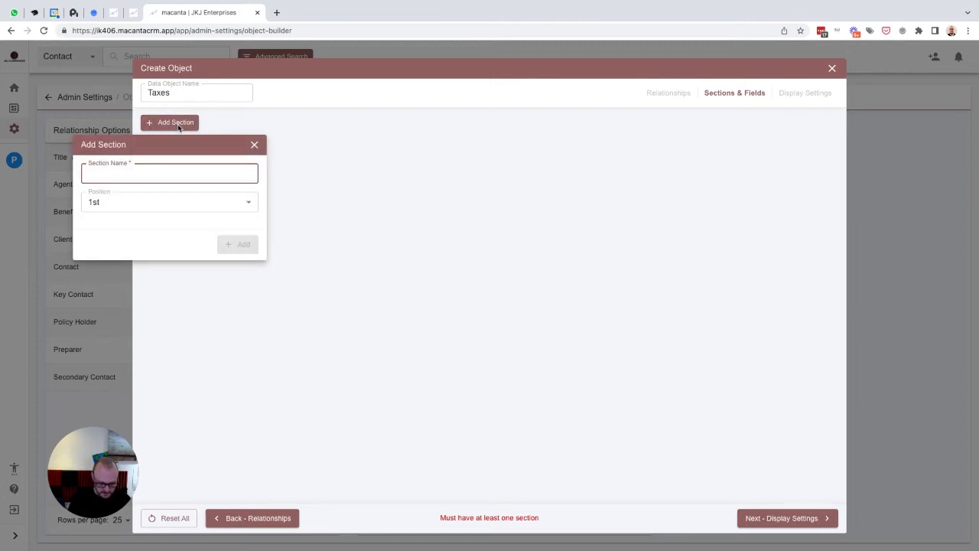
text(Taxes Details)
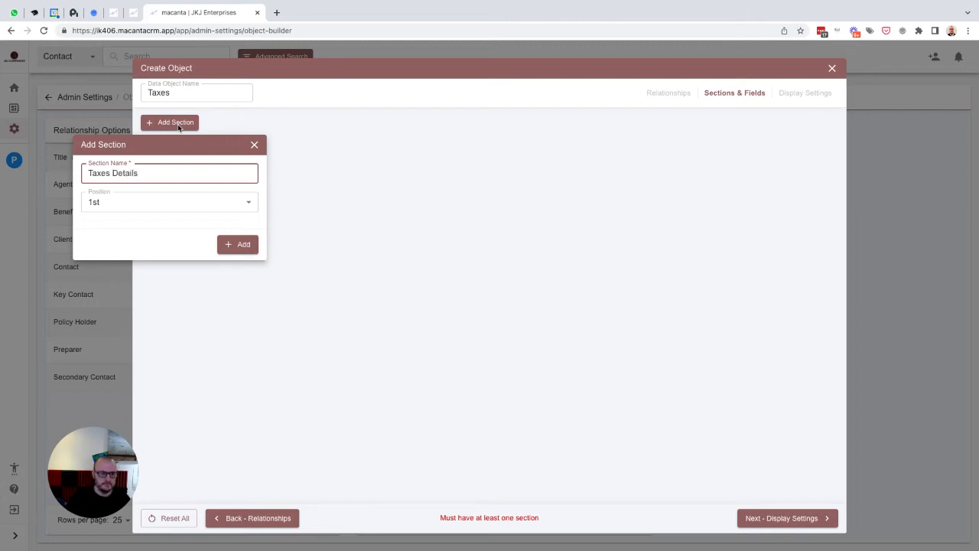
click(240, 245)
click(180, 168)
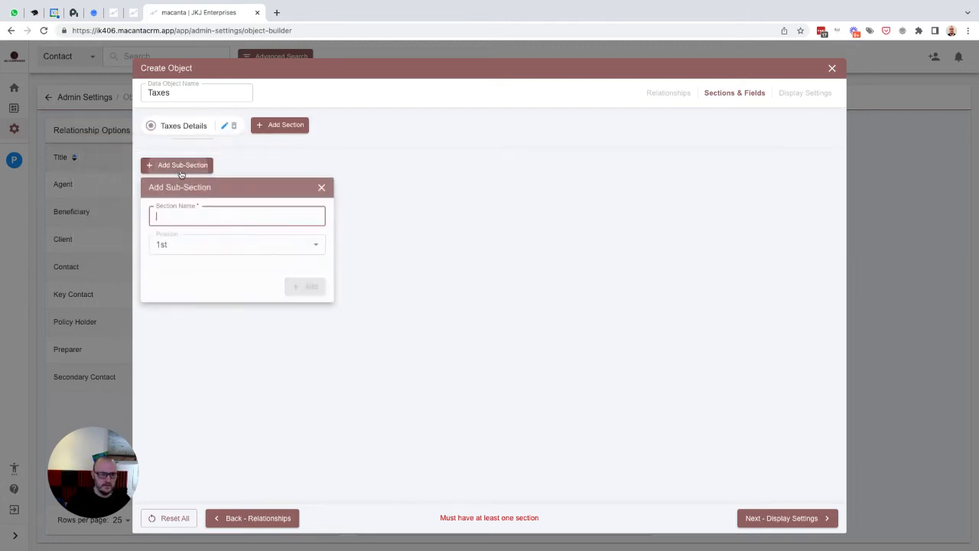
text(Overview)
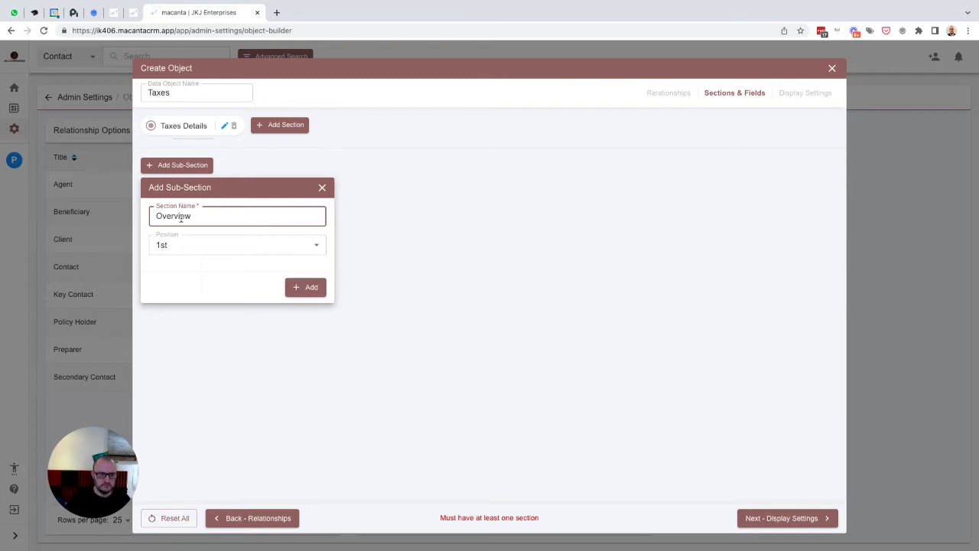
click(298, 285)
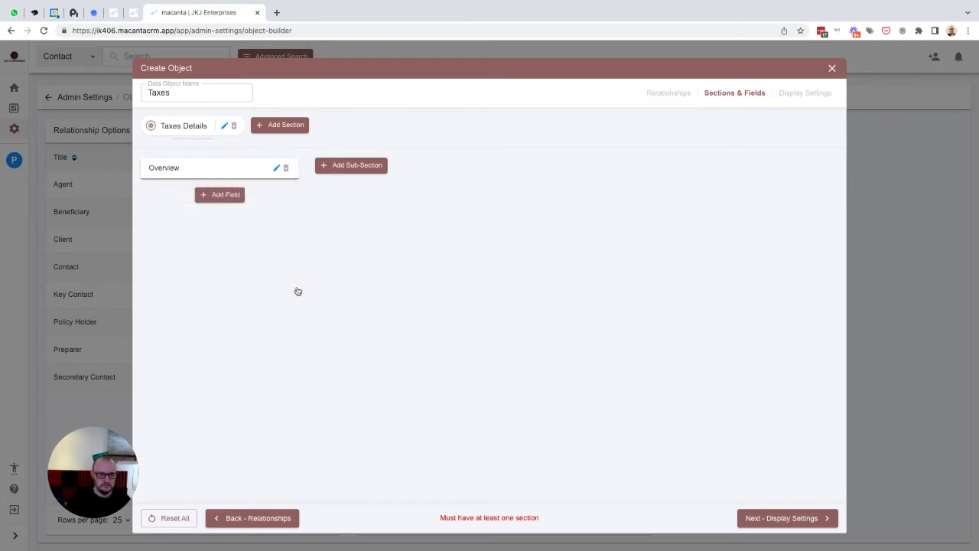
click(236, 200)
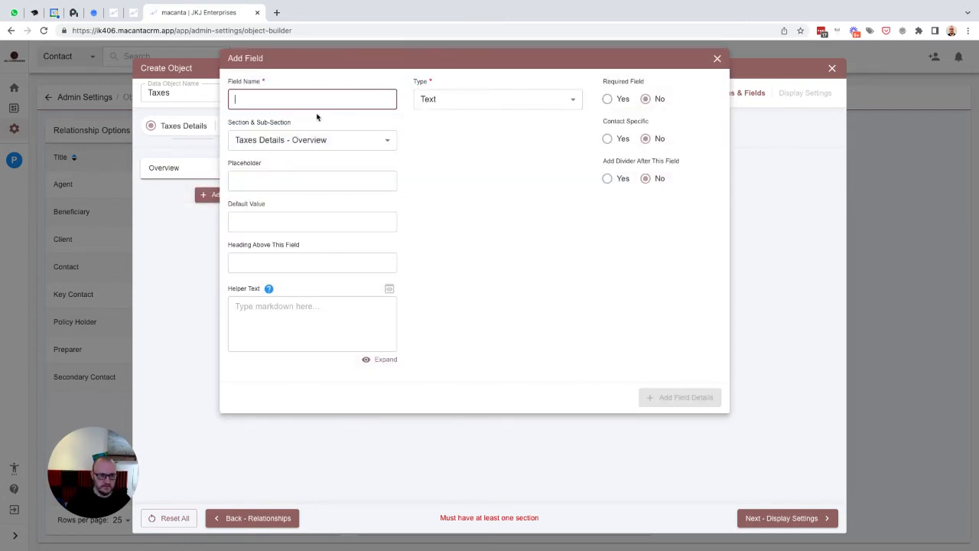
- Add a 'Related Account' Data Reference field, placeholder matching its name, referencing Account ID
text(Related Account)
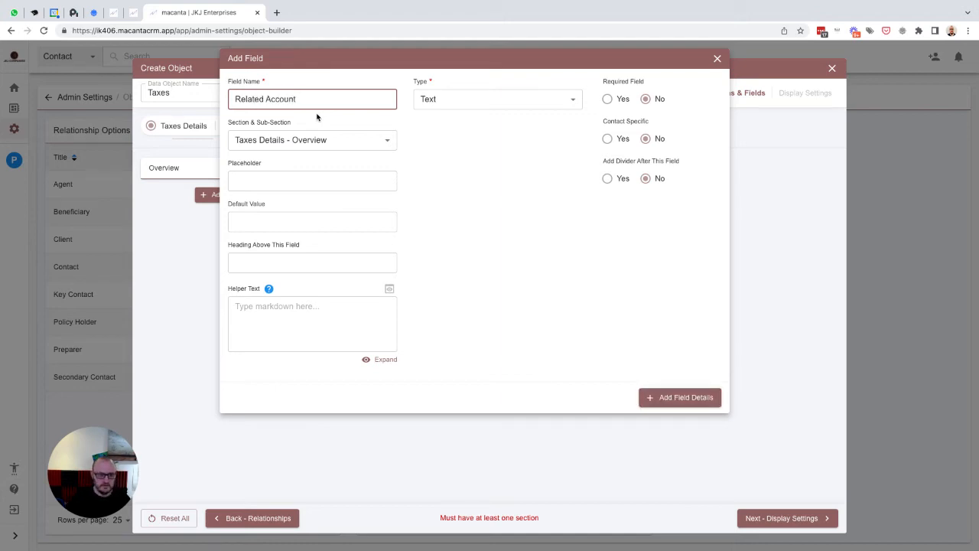
key(ctrl+a)
key(ctrl+c)
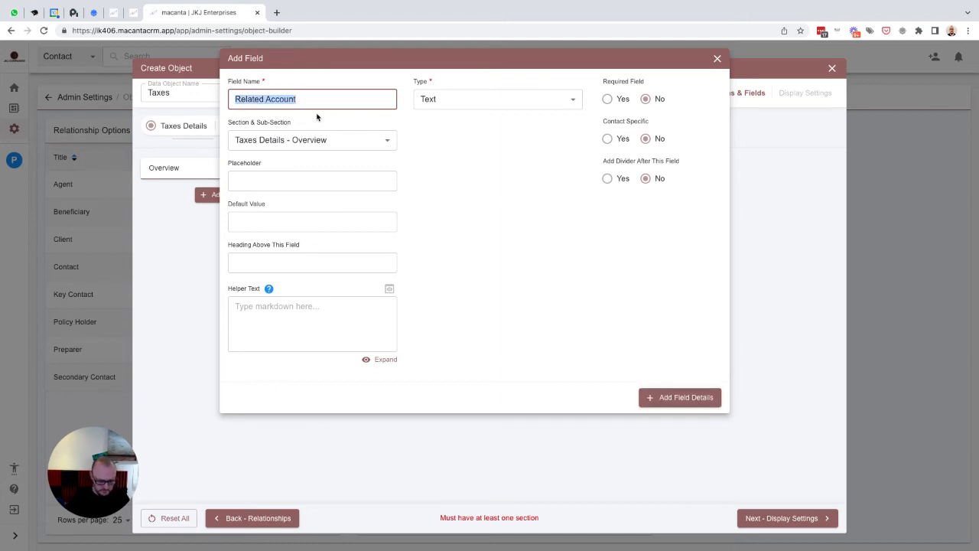
key(Tab)
key(Tab)
key(ctrl+v)
click(475, 104)
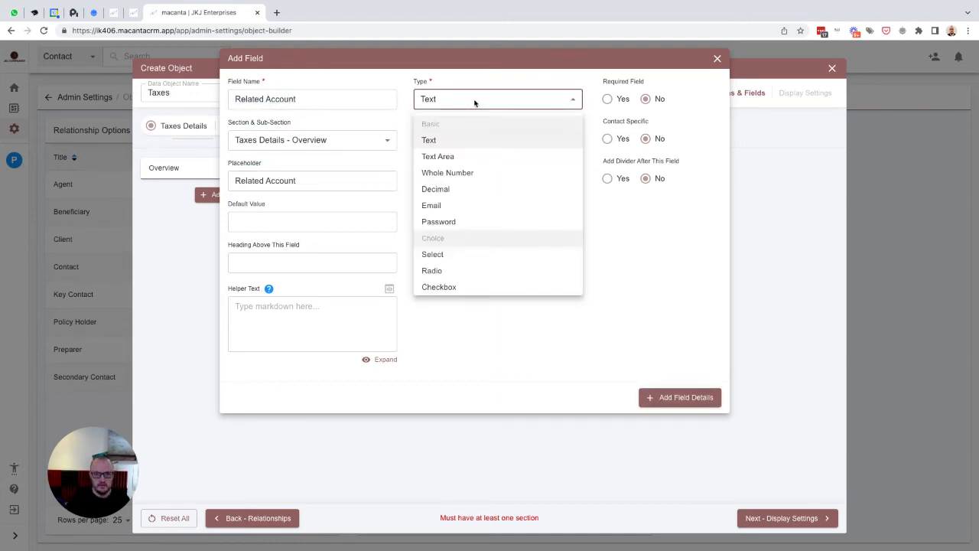
scroll(494, 249, down, 2)
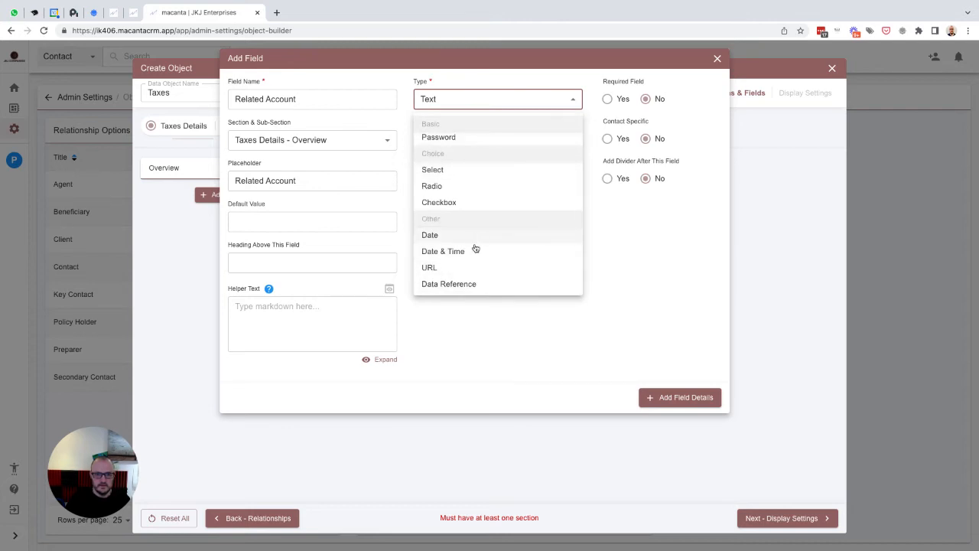
click(461, 283)
click(463, 141)
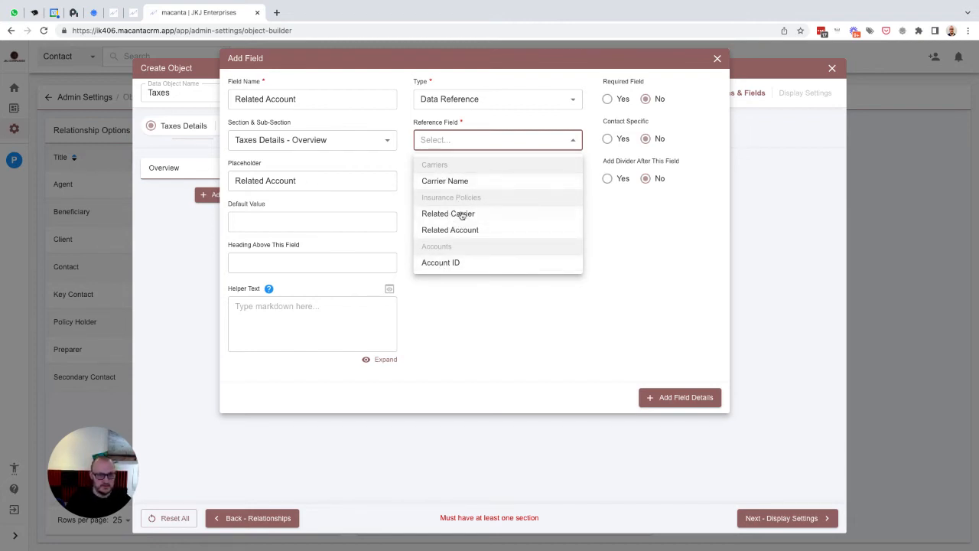
click(438, 263)
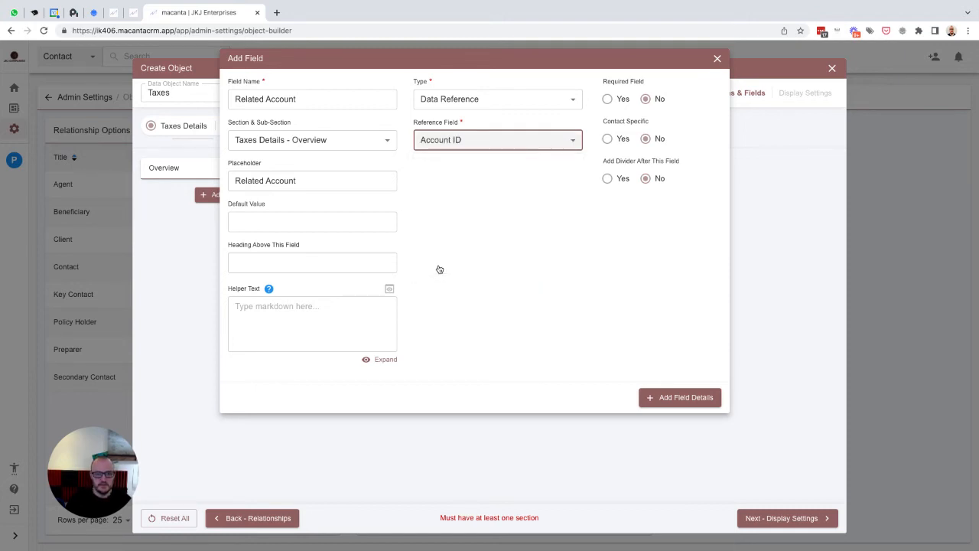
click(666, 399)
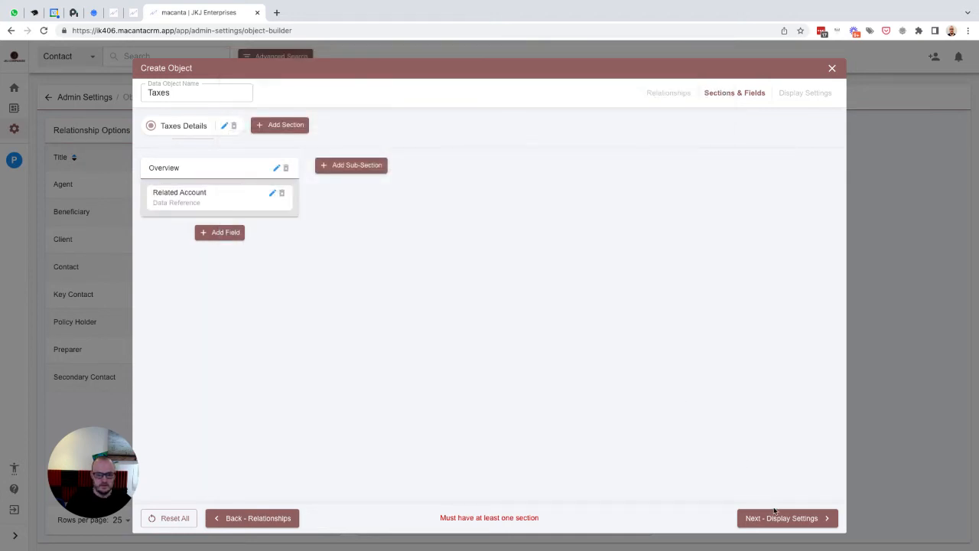
- Add Related Account as a table column and create the Taxes object
click(776, 513)
click(197, 195)
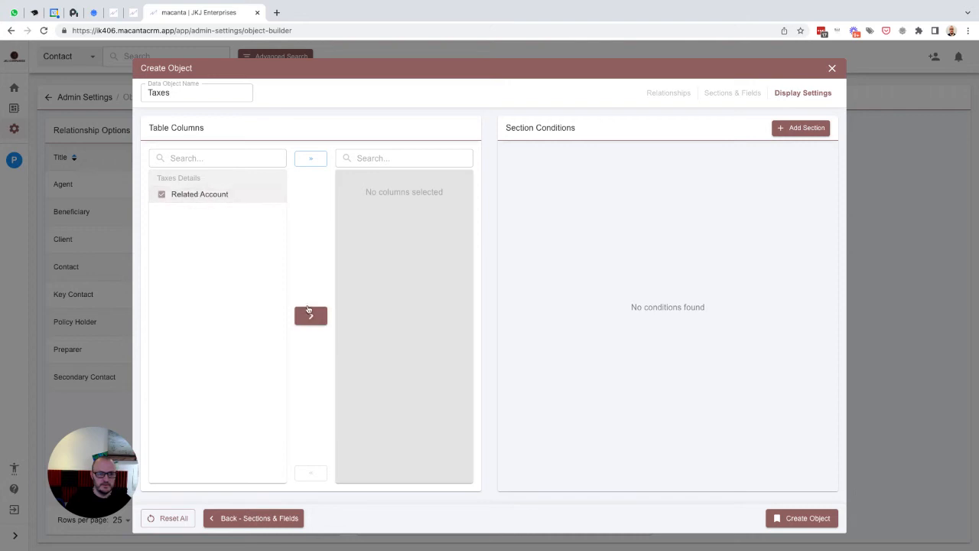
click(310, 315)
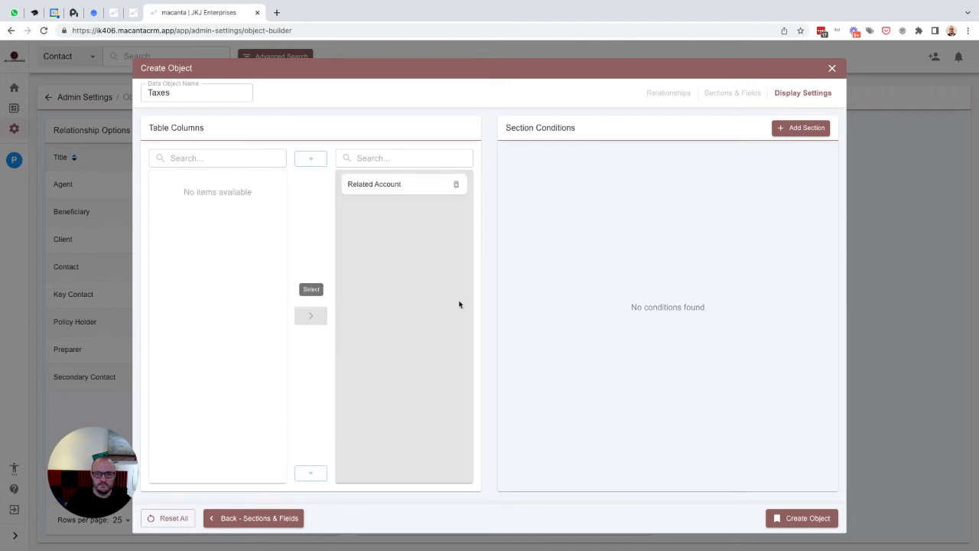
click(793, 519)
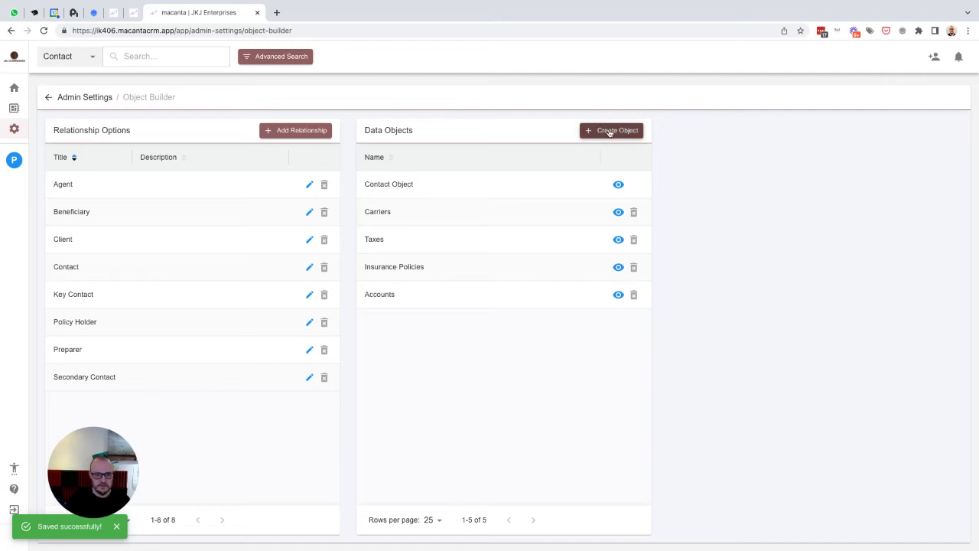
- Create a new data object named Bookkeeping related to Client, Key Contact and Preparer
click(597, 132)
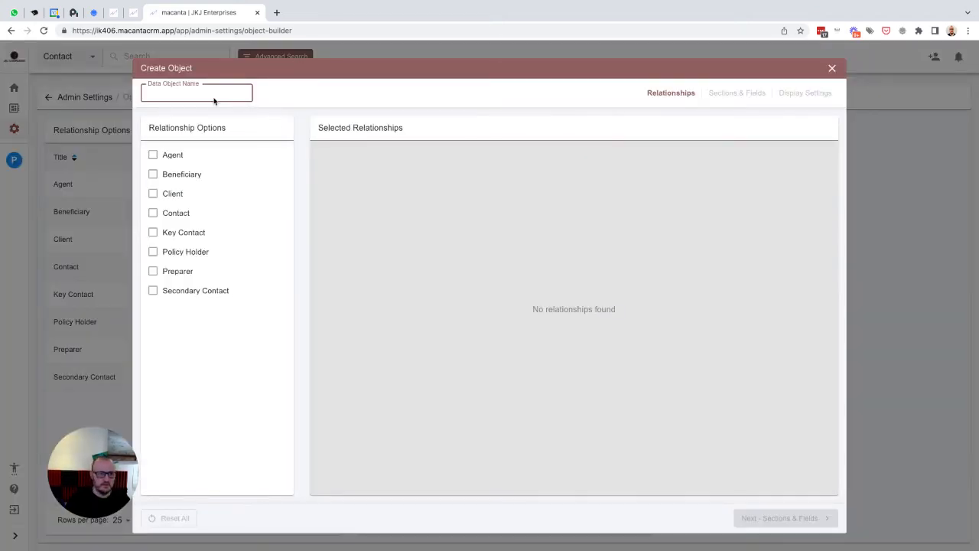
text(Book)
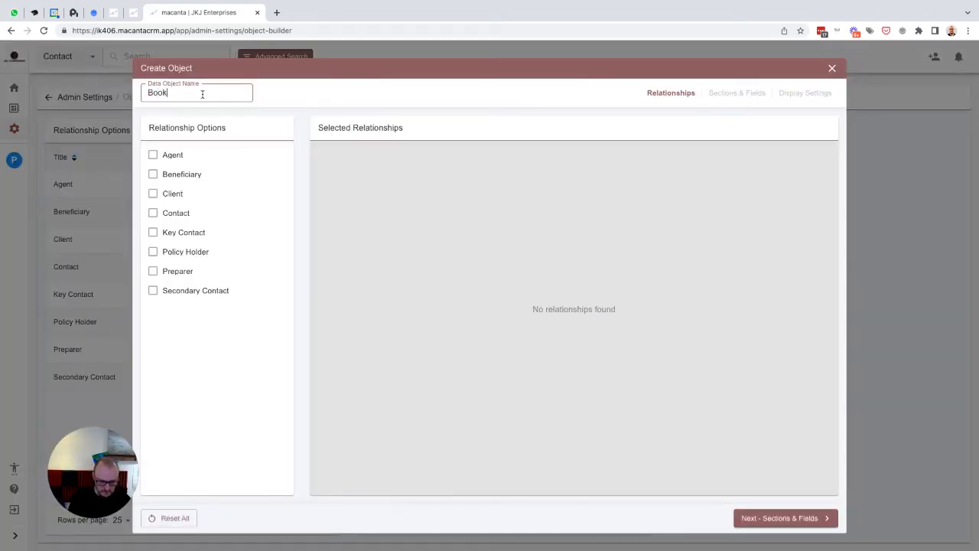
text(keeping)
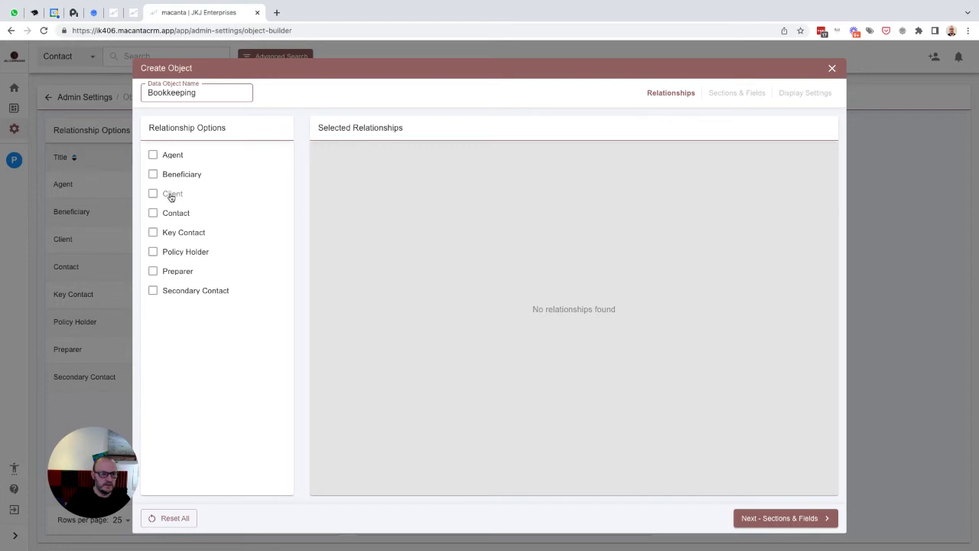
click(171, 194)
click(173, 234)
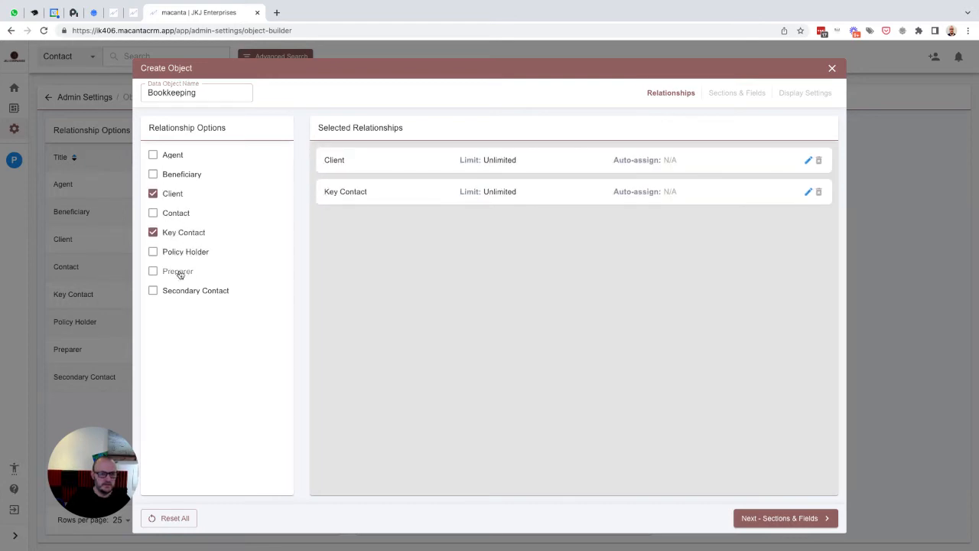
click(179, 273)
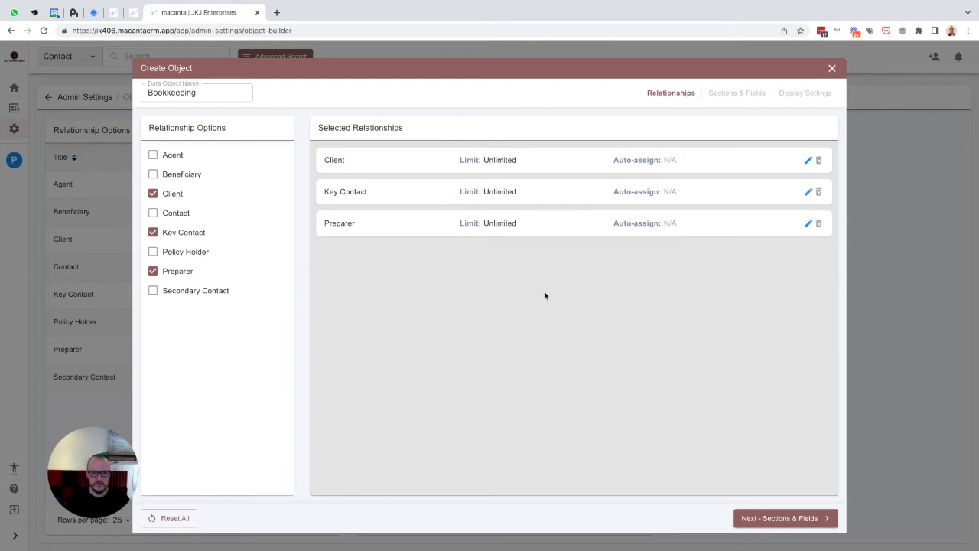
- Limit the Key Contact relationship to 1 and auto-assign the contact
click(808, 191)
click(678, 237)
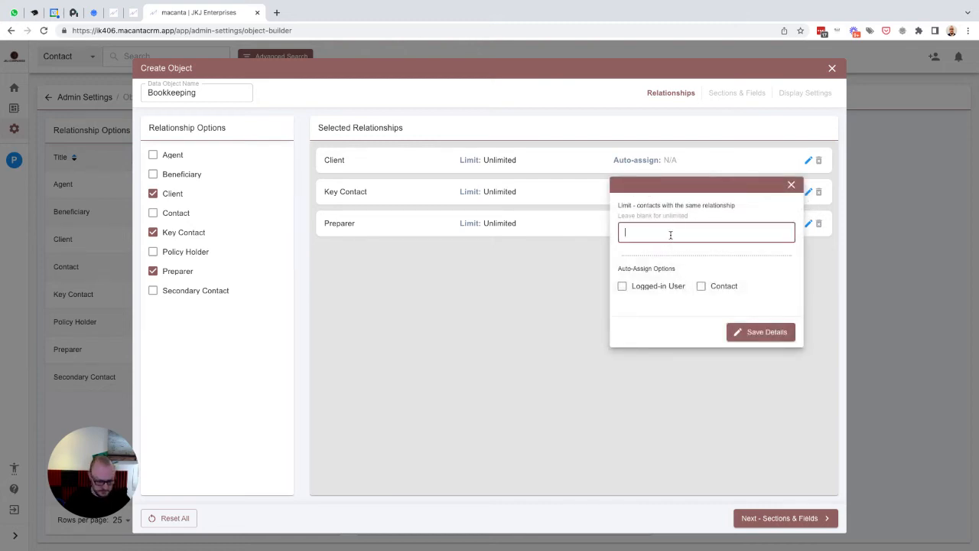
text(1)
click(701, 286)
click(752, 330)
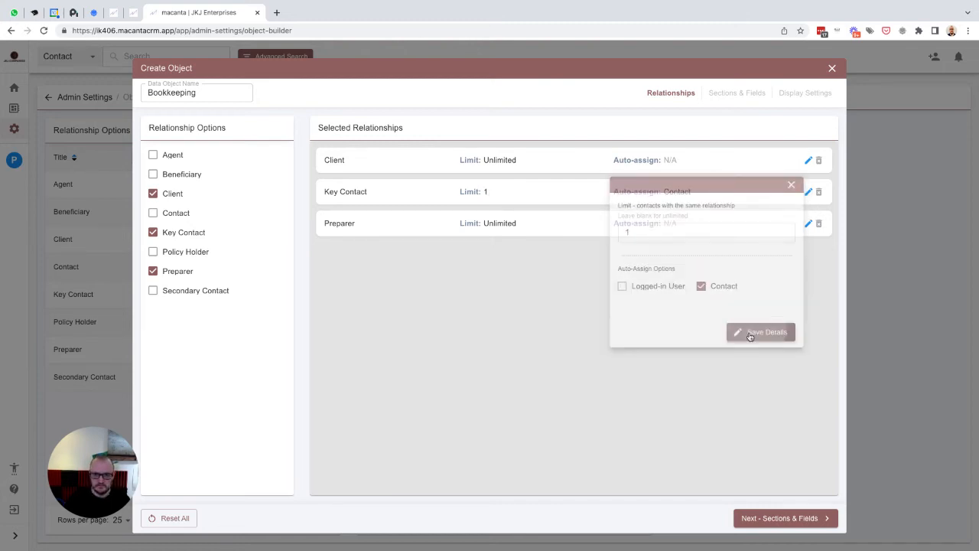
- Limit the Preparer relationship to 1 and auto-assign the logged-in user
click(806, 224)
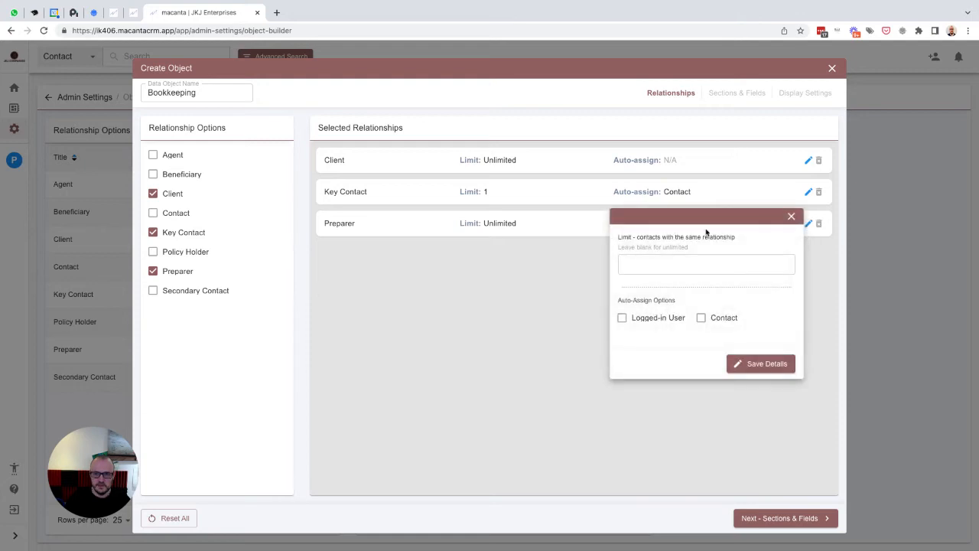
click(660, 263)
text(1)
click(622, 318)
click(754, 364)
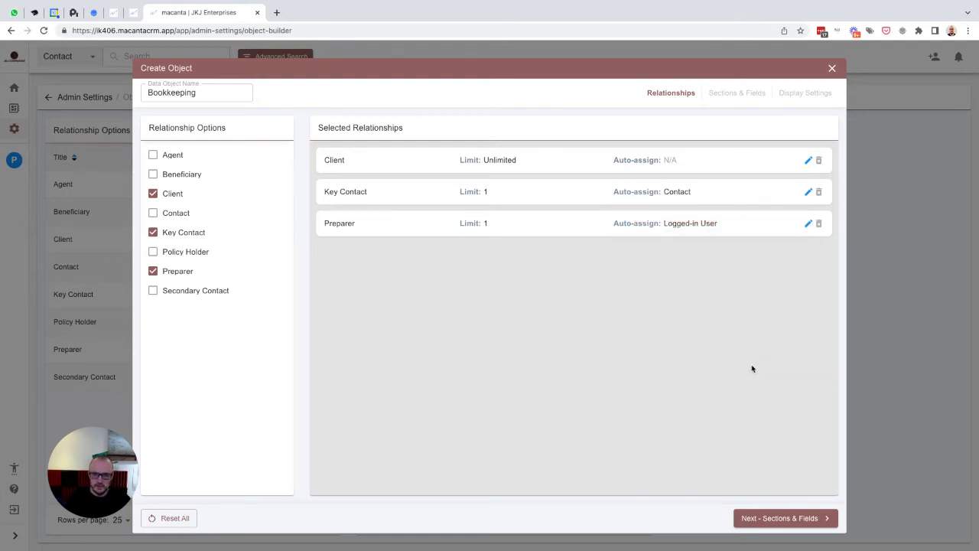
click(781, 518)
- Add a section named 'Bookkeeping Details'
click(171, 125)
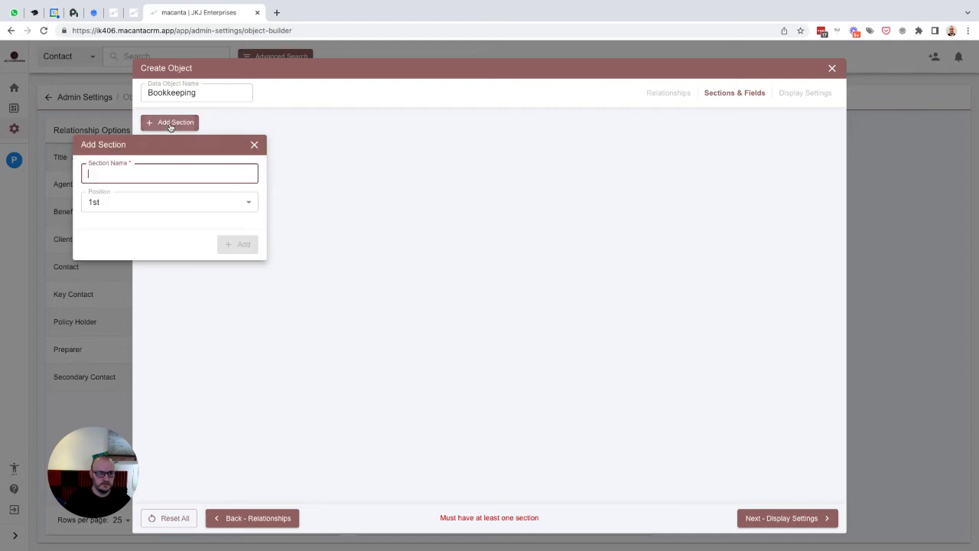
text(Boo)
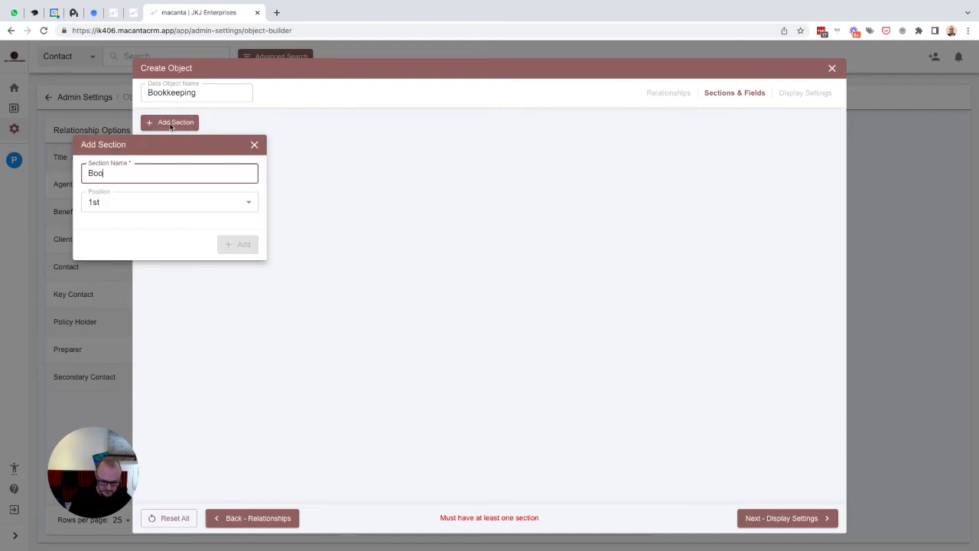
text(kkee)
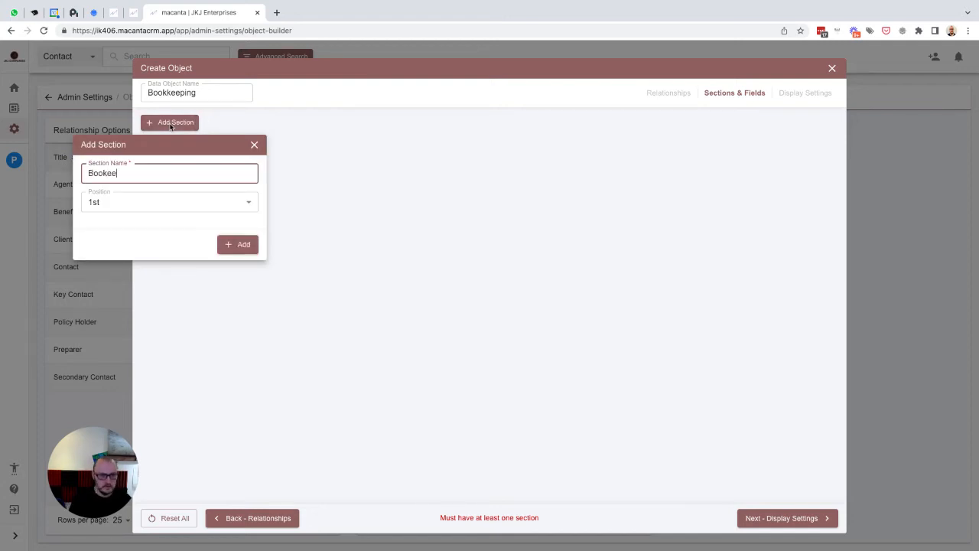
key(BackSpace)
key(BackSpace)
text(keeping Details)
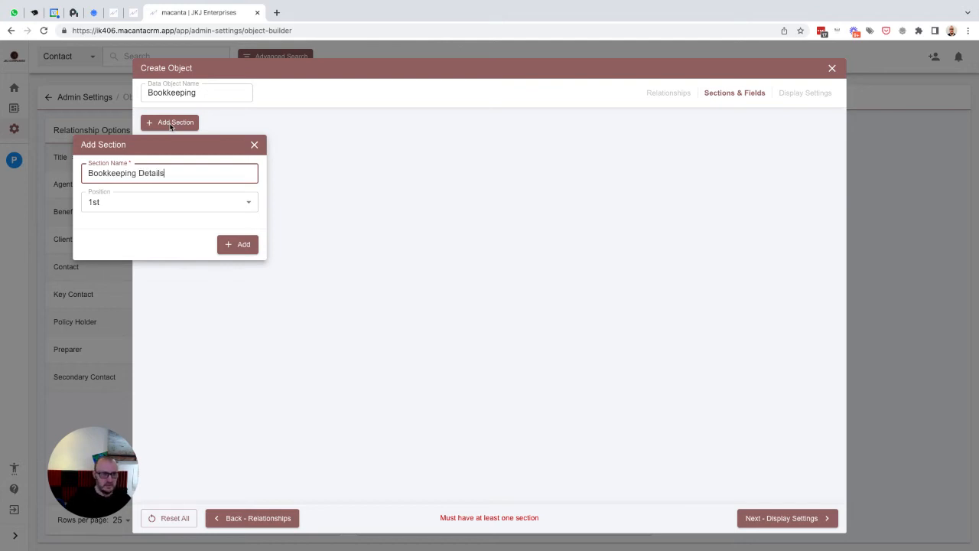
click(237, 245)
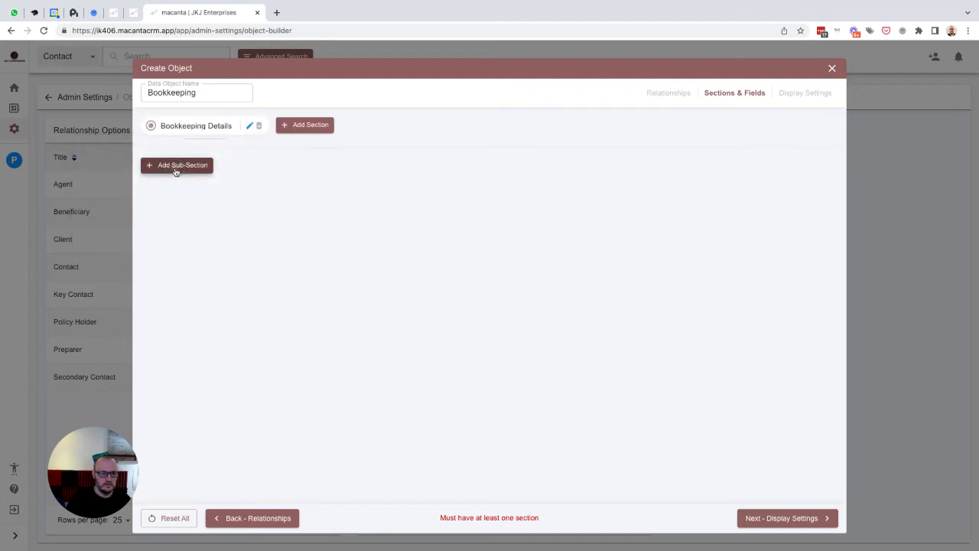
- Add an 'Overview' sub-section under Bookkeeping Details
click(175, 167)
text(Overview)
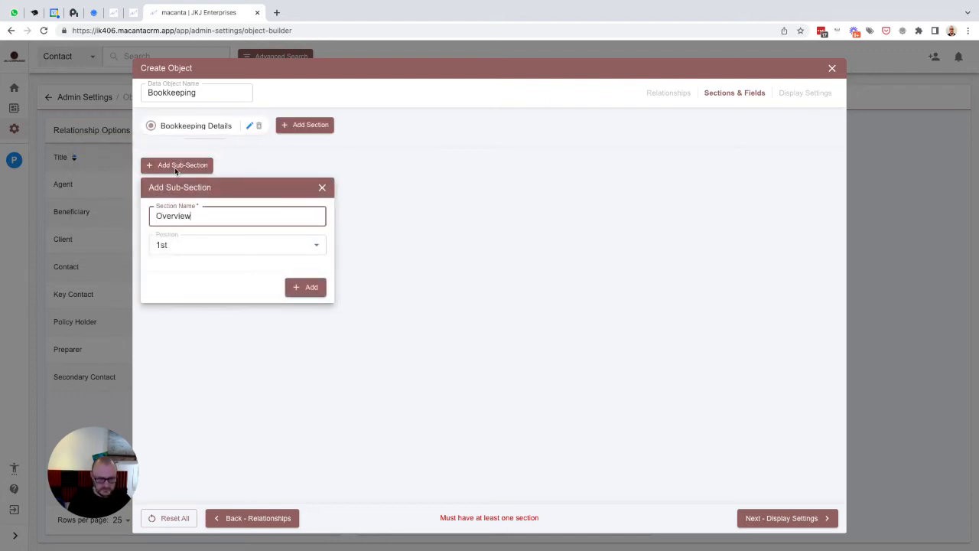
click(300, 287)
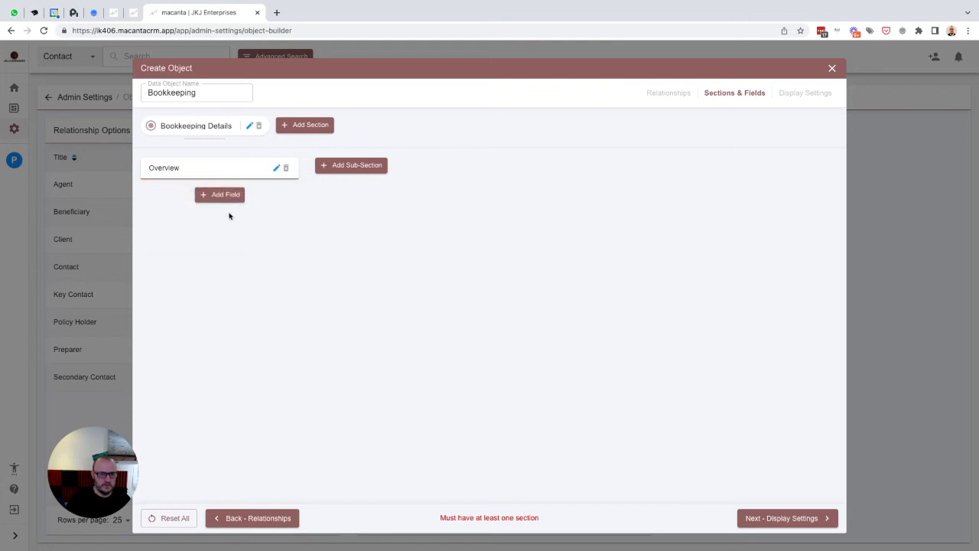
click(212, 196)
- Add a 'Related Account' Data Reference field to Account ID, using the same placeholder text
text(Rel)
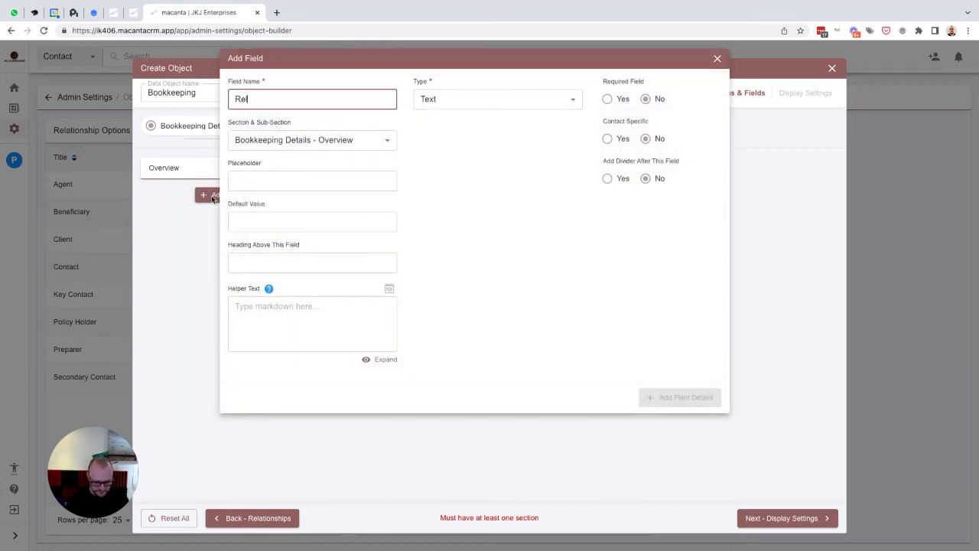
text(ated Account)
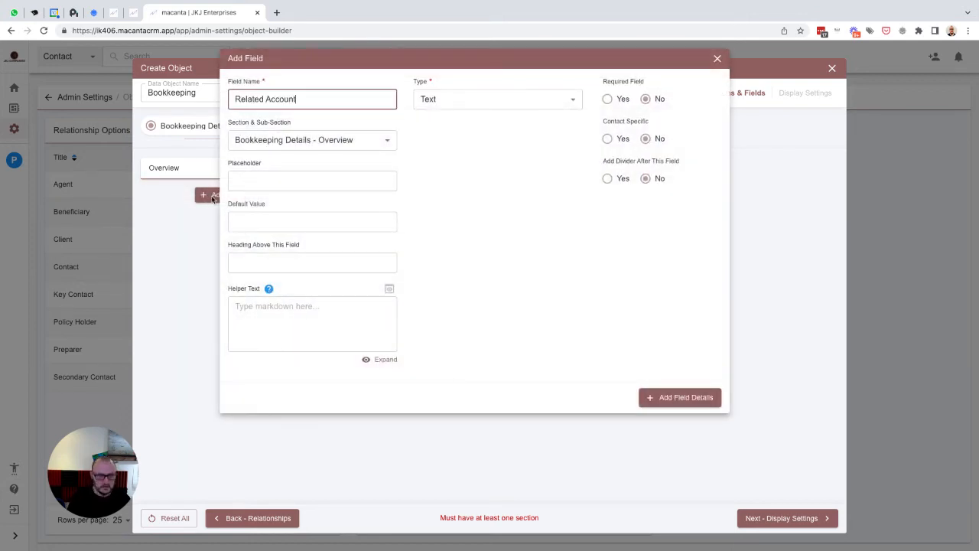
key(ctrl+a)
key(ctrl+c)
key(Tab)
key(Tab)
key(ctrl+v)
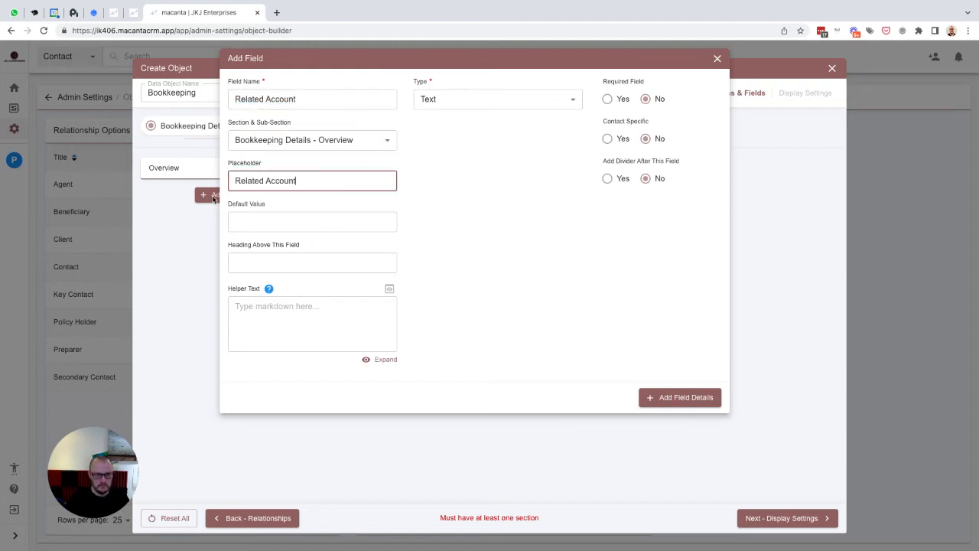
click(446, 101)
scroll(465, 201, down, 3)
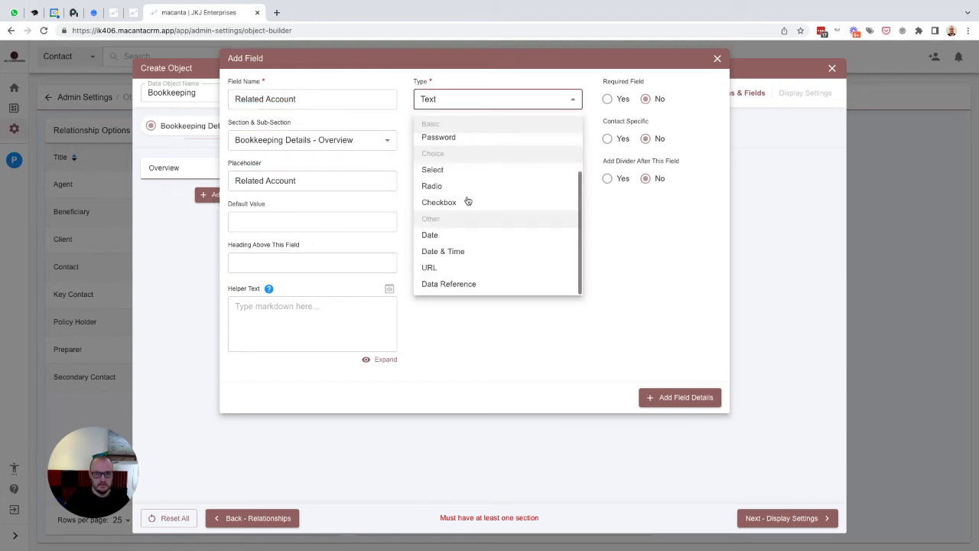
click(463, 282)
click(491, 141)
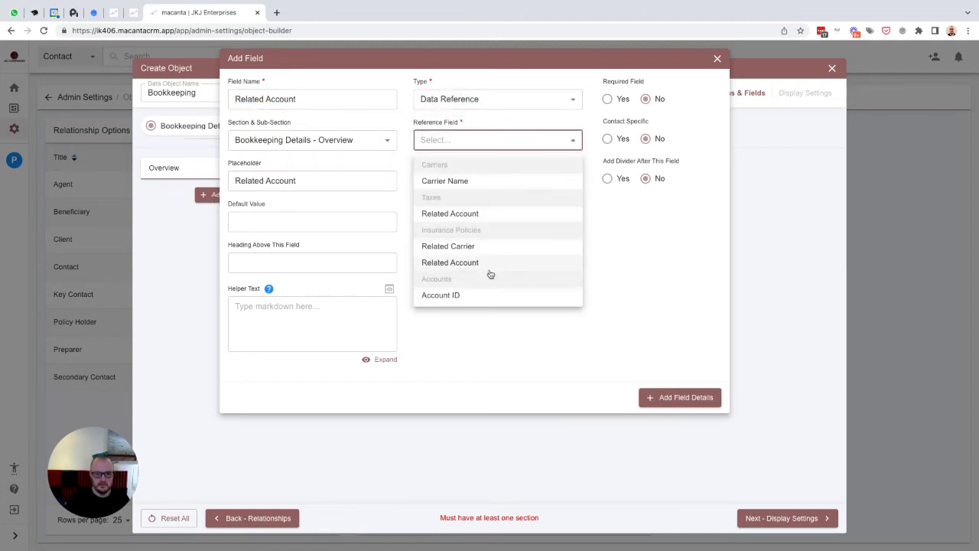
click(441, 296)
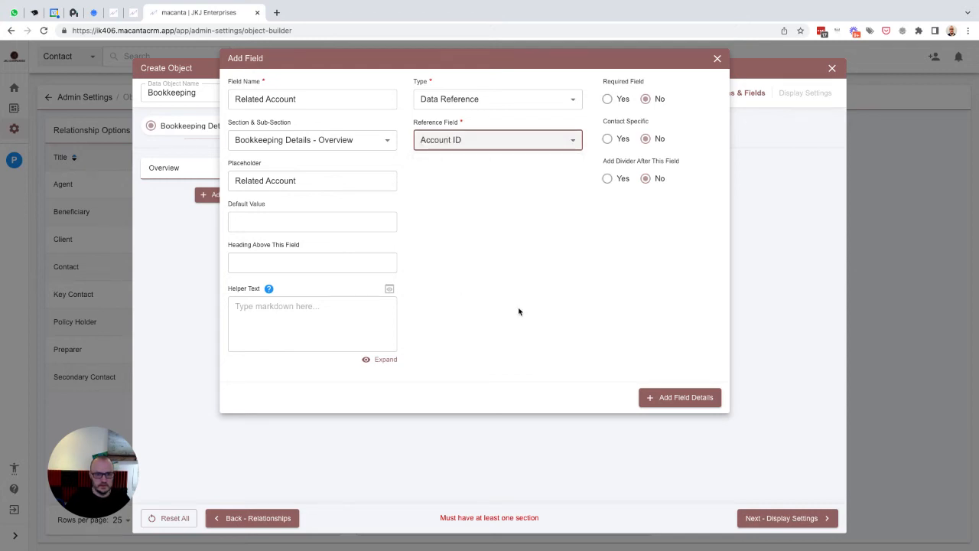
click(673, 398)
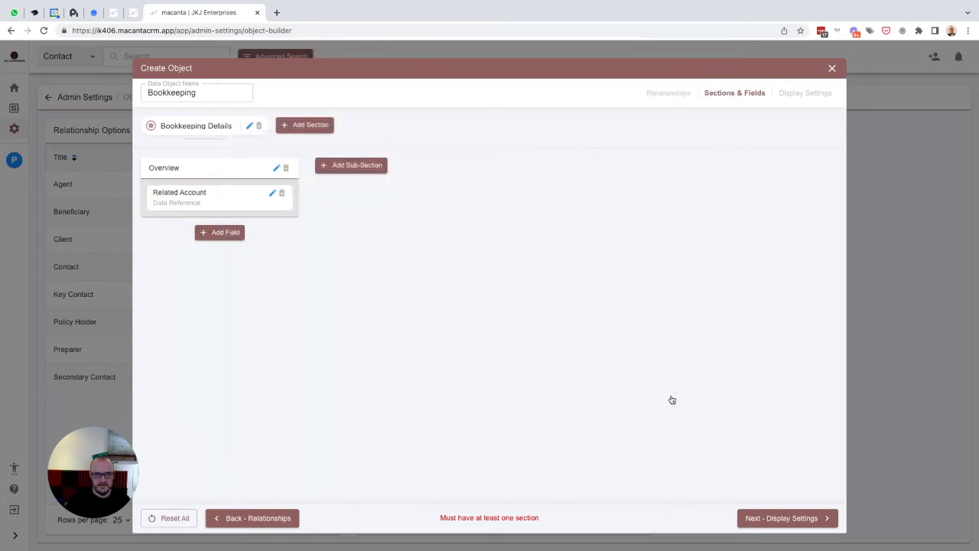
click(785, 519)
- Add Related Account as a table column and save the Bookkeeping object
click(202, 193)
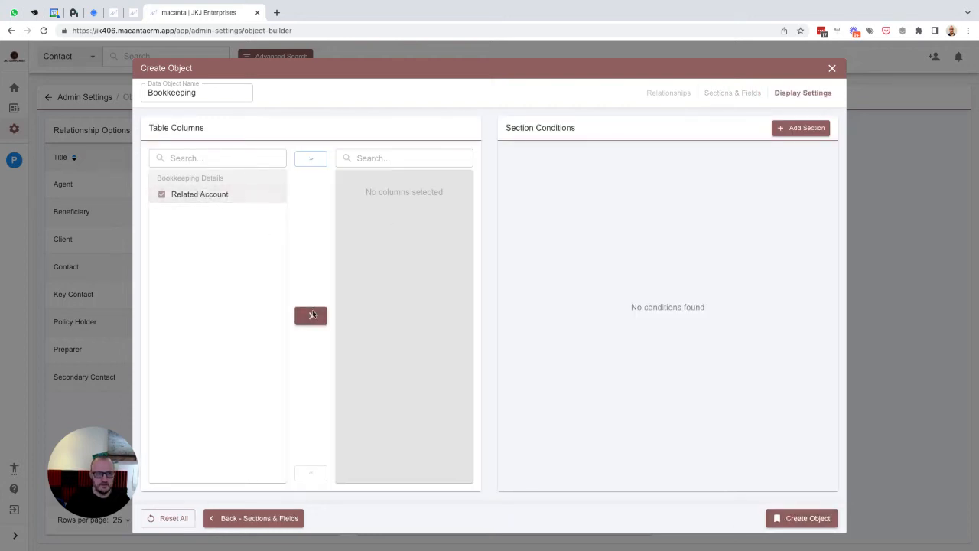
click(311, 315)
click(787, 518)
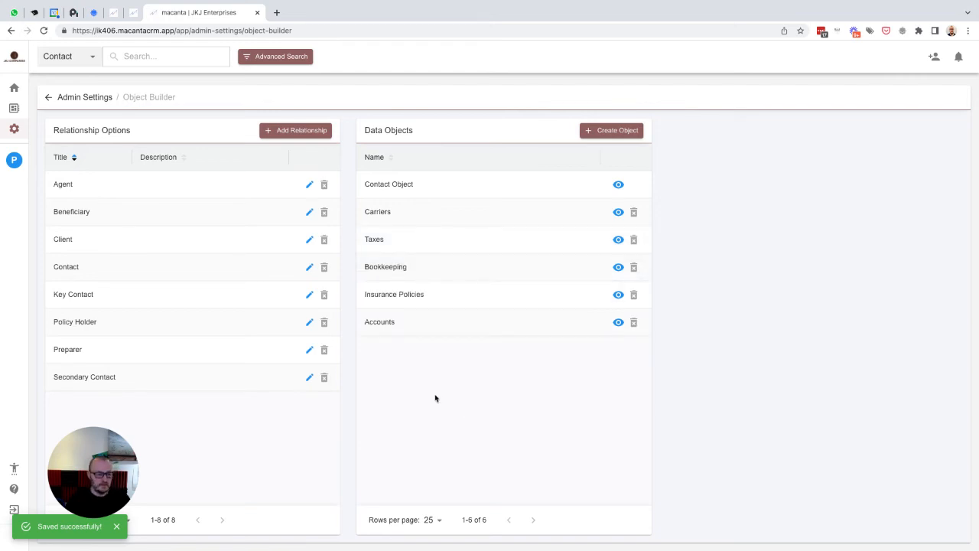
click(13, 162)
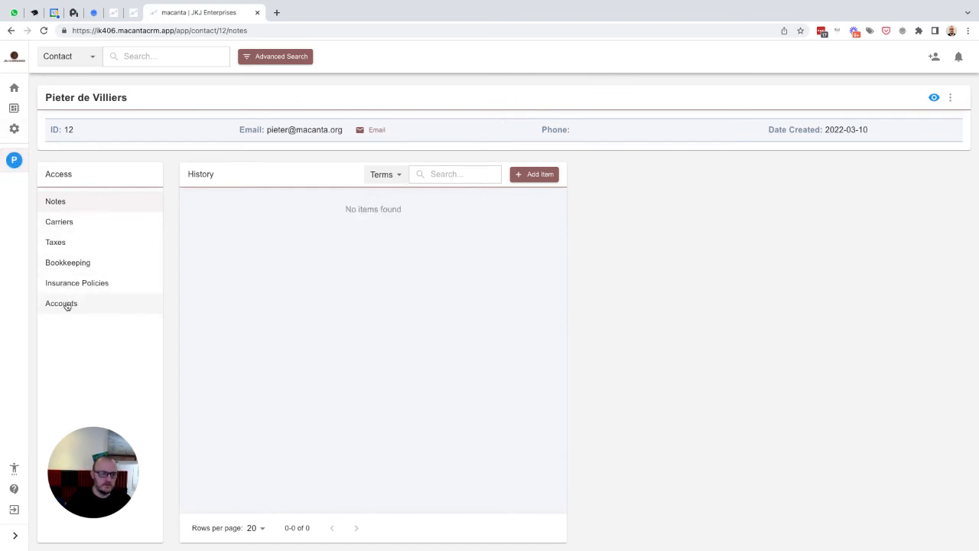
- Drag the Accounts tab up to sit directly under Notes
mouse_move(67, 306)
mouse_down()
mouse_move(73, 221)
mouse_move(61, 242)
mouse_move(61, 303)
mouse_up()
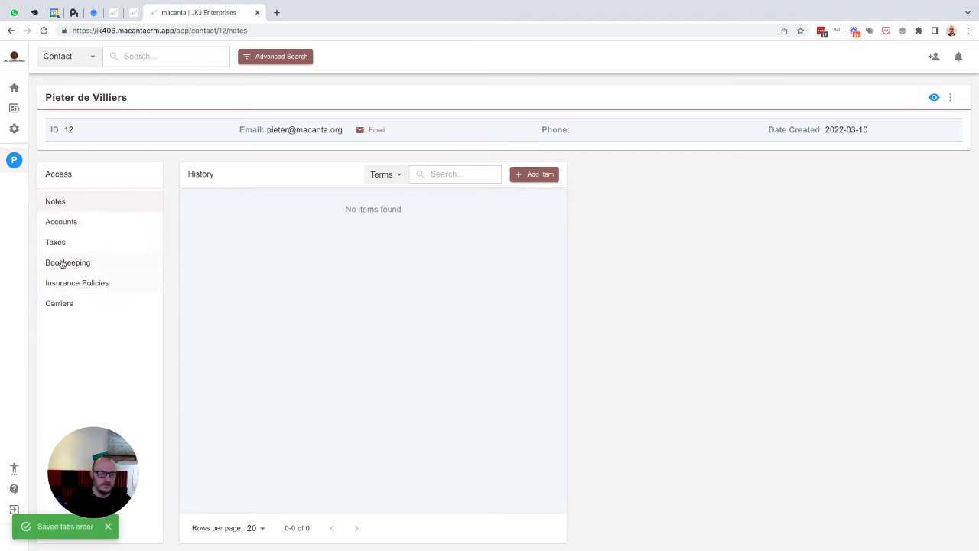
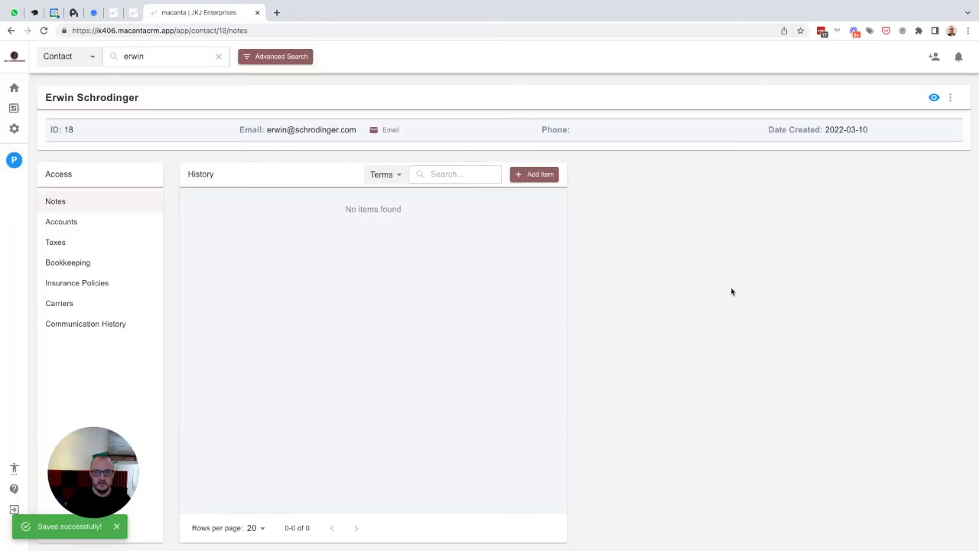
- Open the Add Contact form to start a new contact
click(934, 58)
- Enter the new contact's first name, last name and e-mail address, then save the contact
click(165, 147)
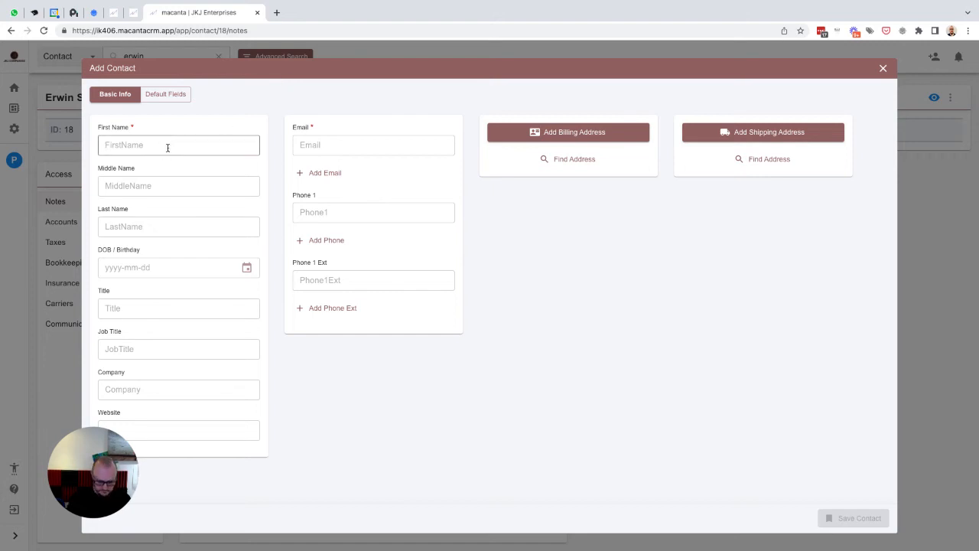
key(Tab)
key(Tab)
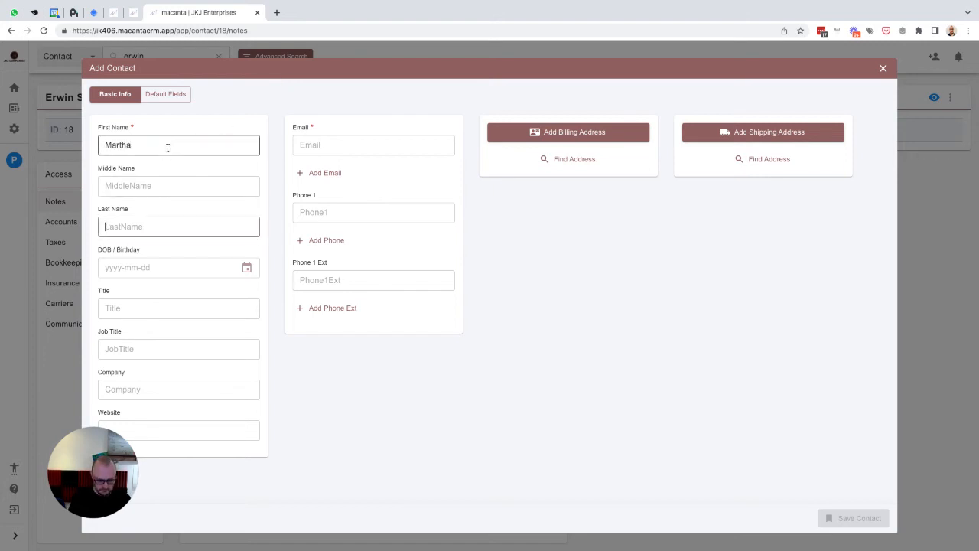
click(330, 147)
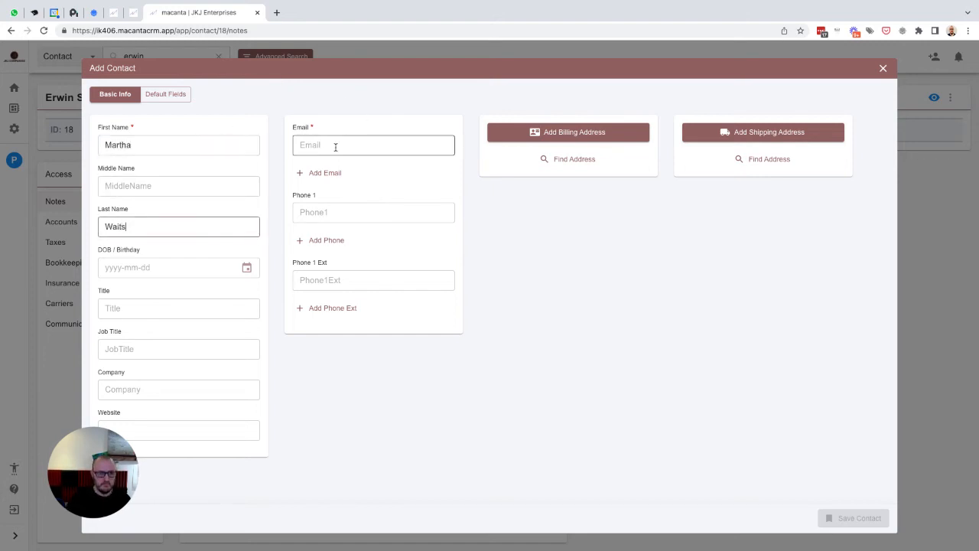
text(Martha)
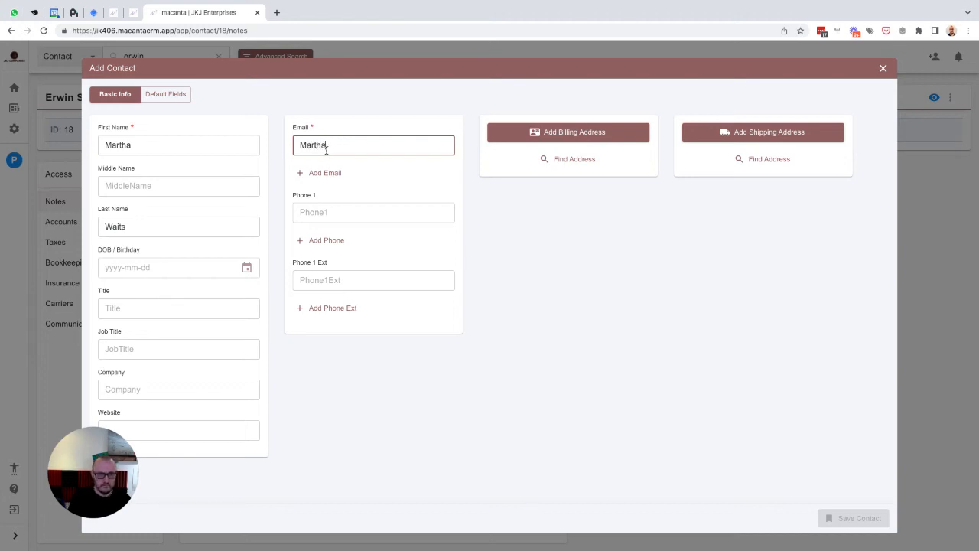
key(BackSpace)
key(BackSpace)
key(BackSpace)
key(BackSpace)
key(BackSpace)
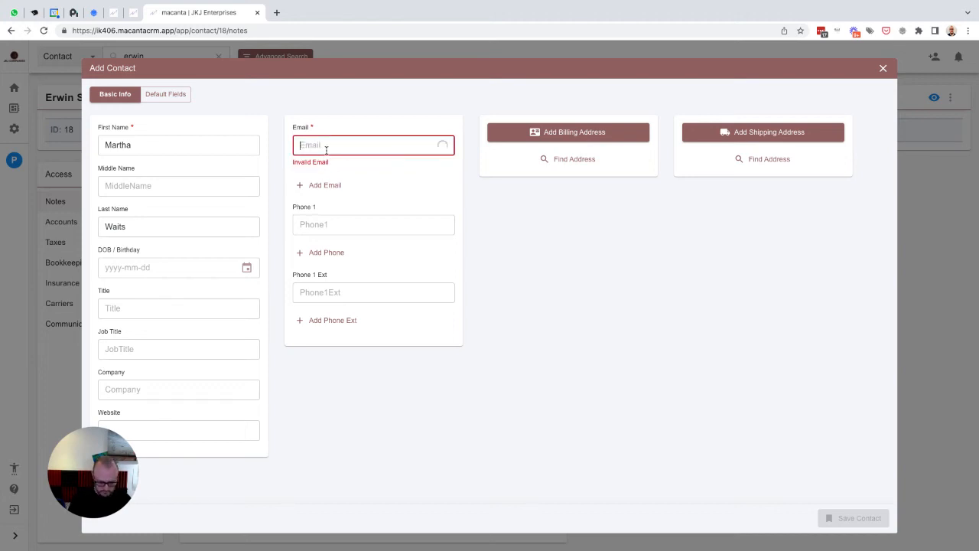
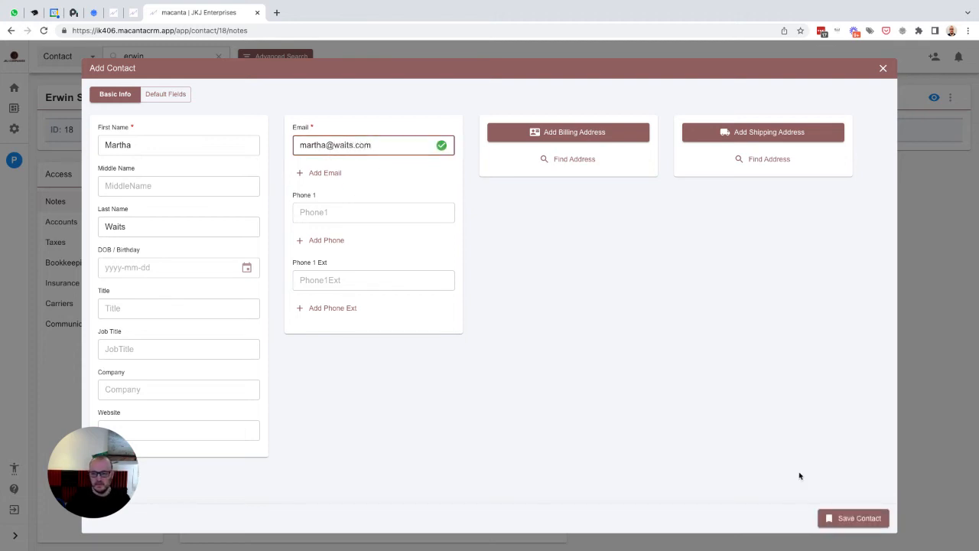
click(851, 517)
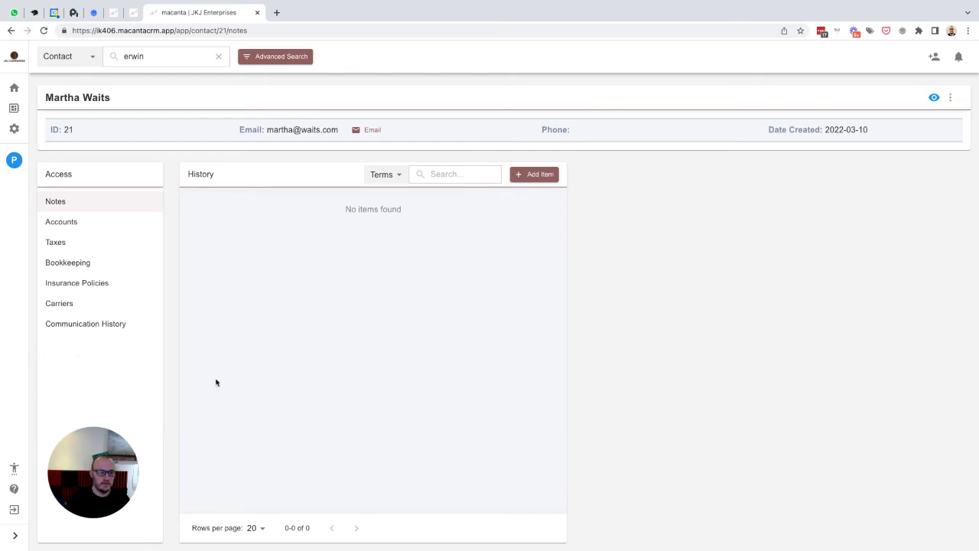
- Add a carrier item named for the insurance brokers under Carriers and save it
click(58, 305)
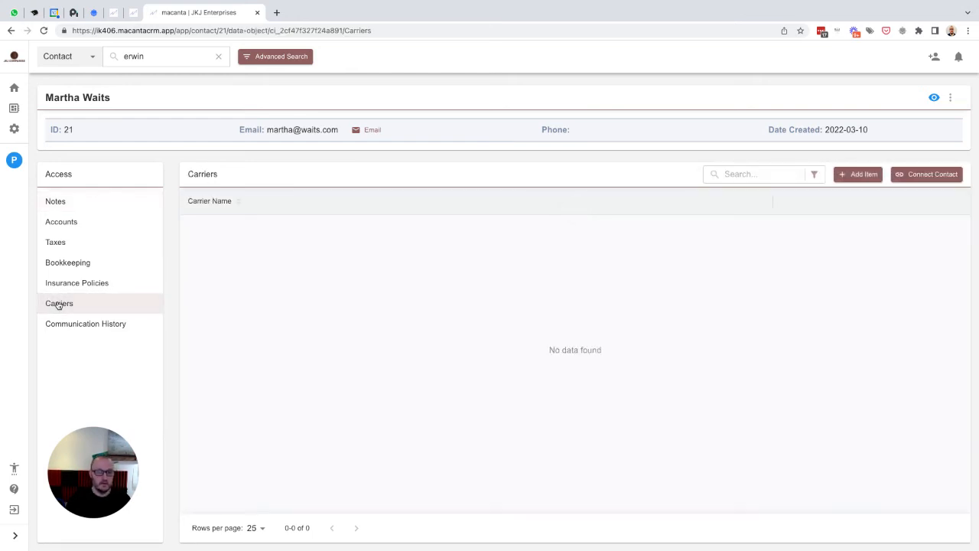
click(856, 174)
click(94, 167)
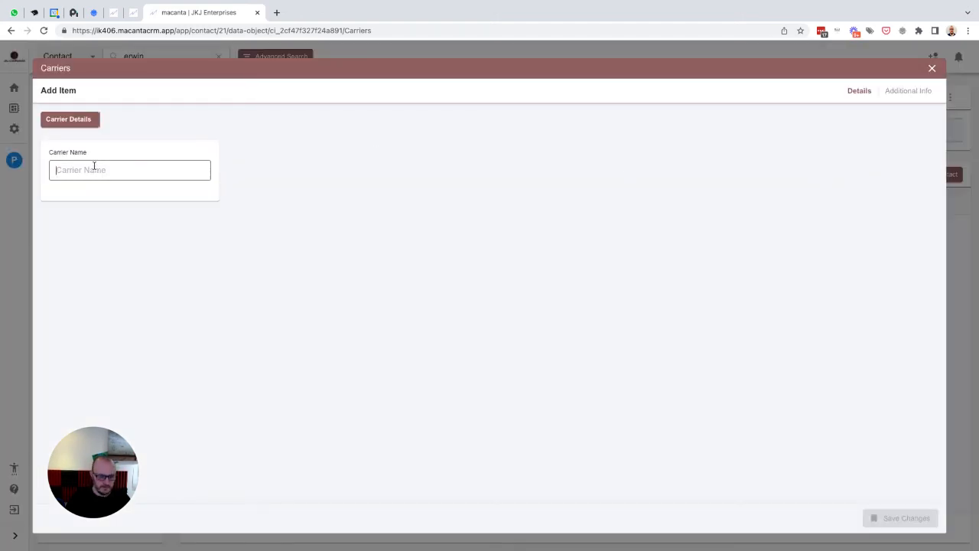
text(Martha's Insurance Brokers)
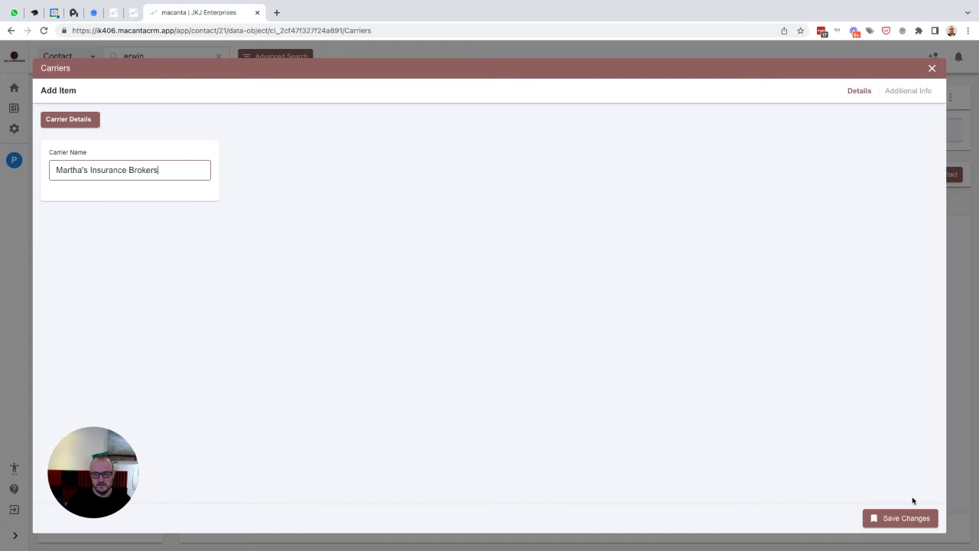
click(906, 520)
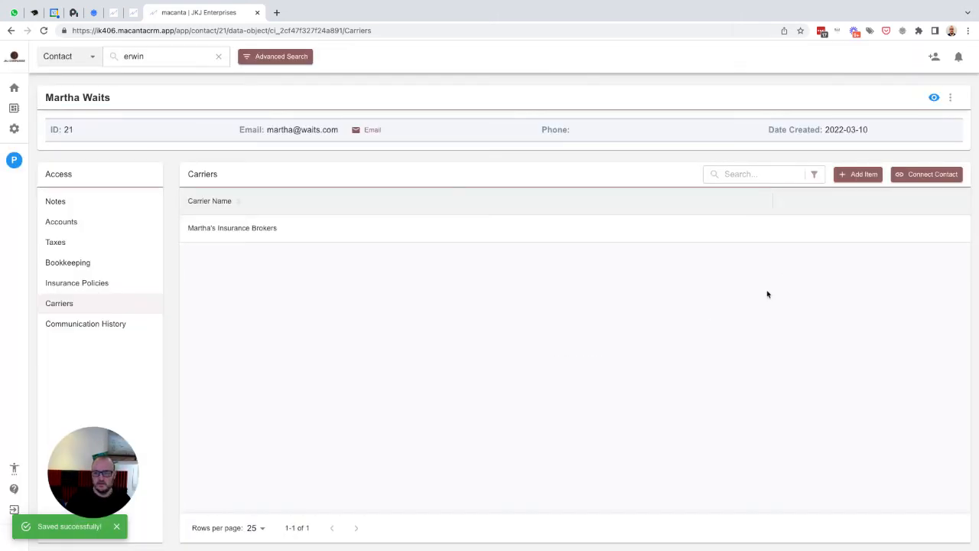
- Review the carrier's relationships and the contact's role options, leaving them unchanged
click(880, 229)
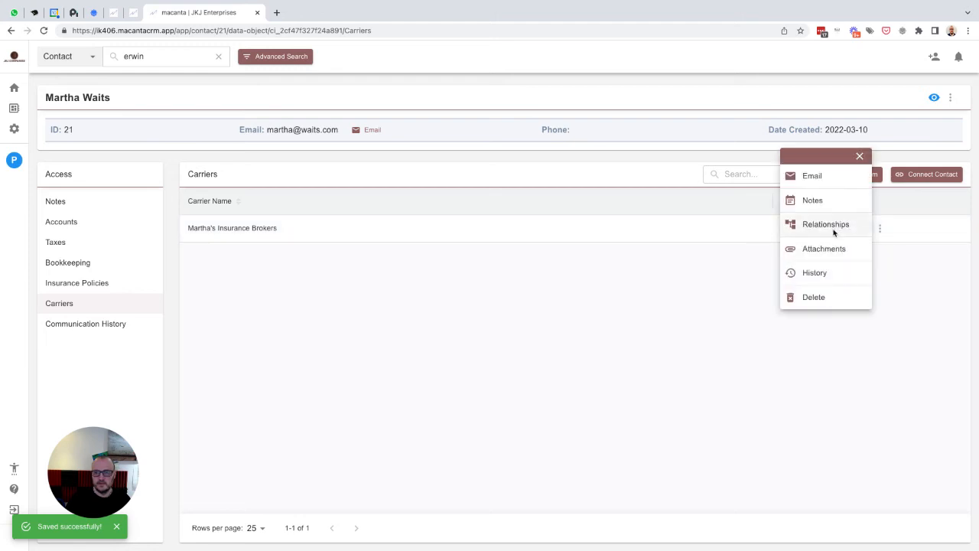
click(833, 229)
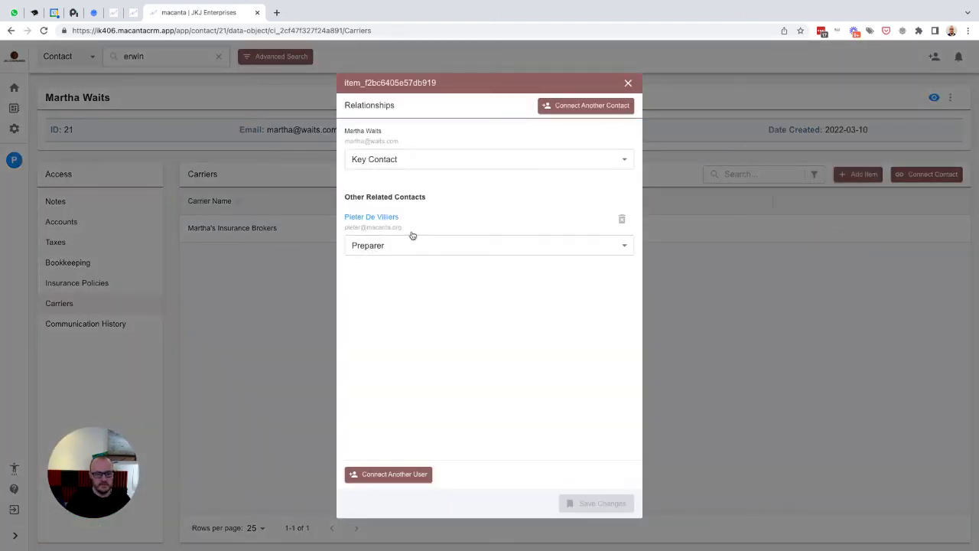
click(404, 161)
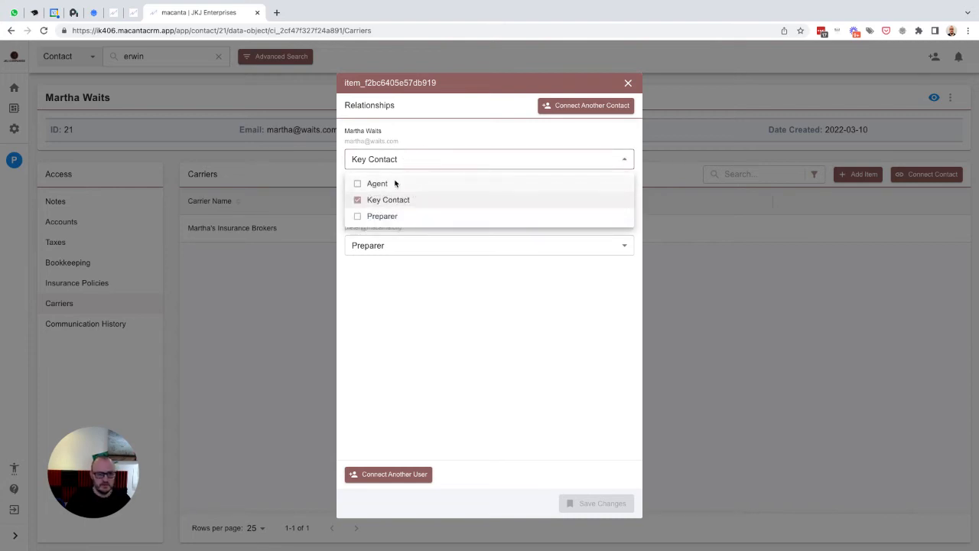
click(403, 296)
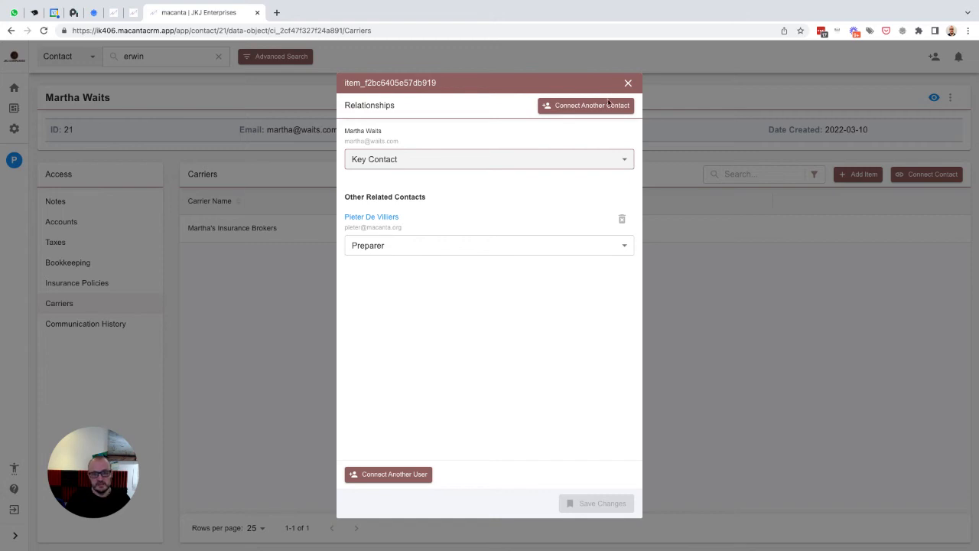
click(628, 83)
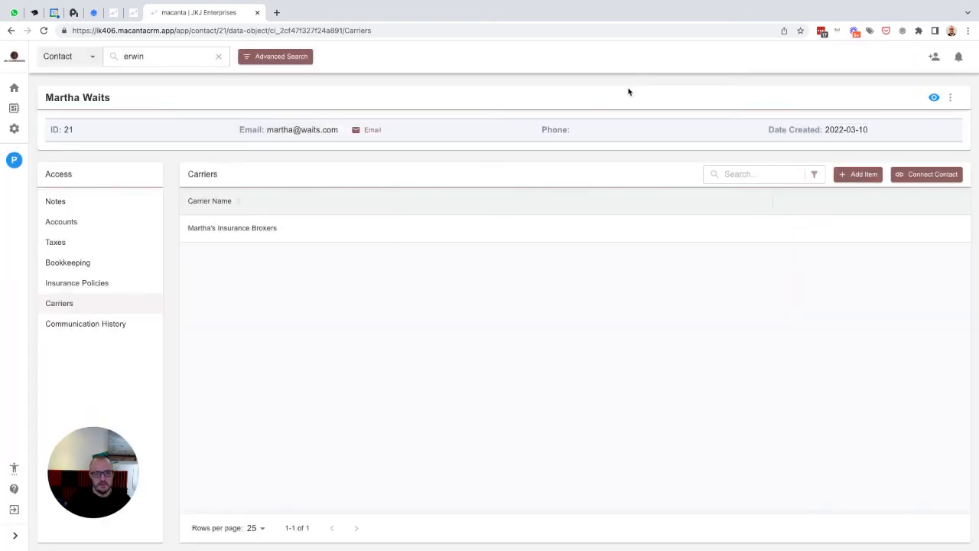
- Find and open the earlier contact's record, dismissing the preparer connection notification
click(175, 61)
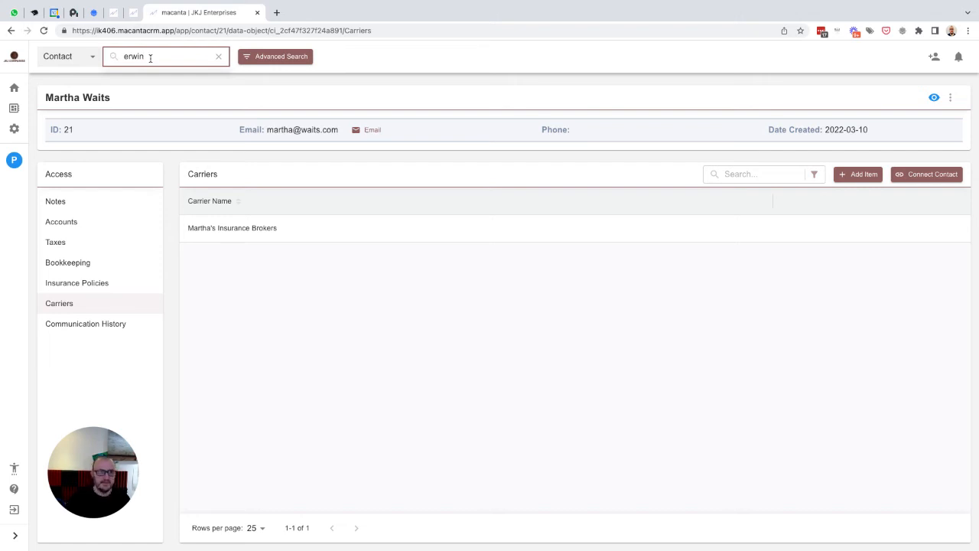
click(218, 56)
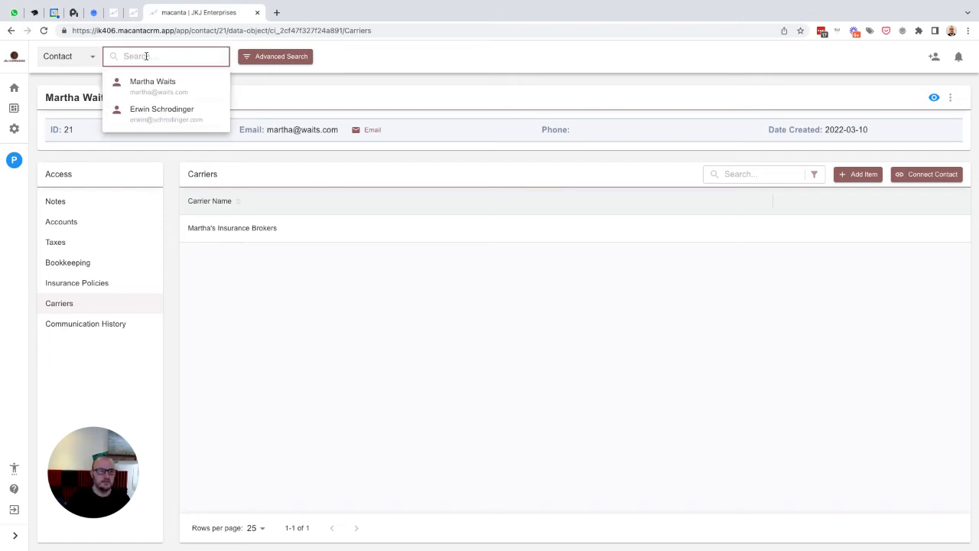
click(158, 114)
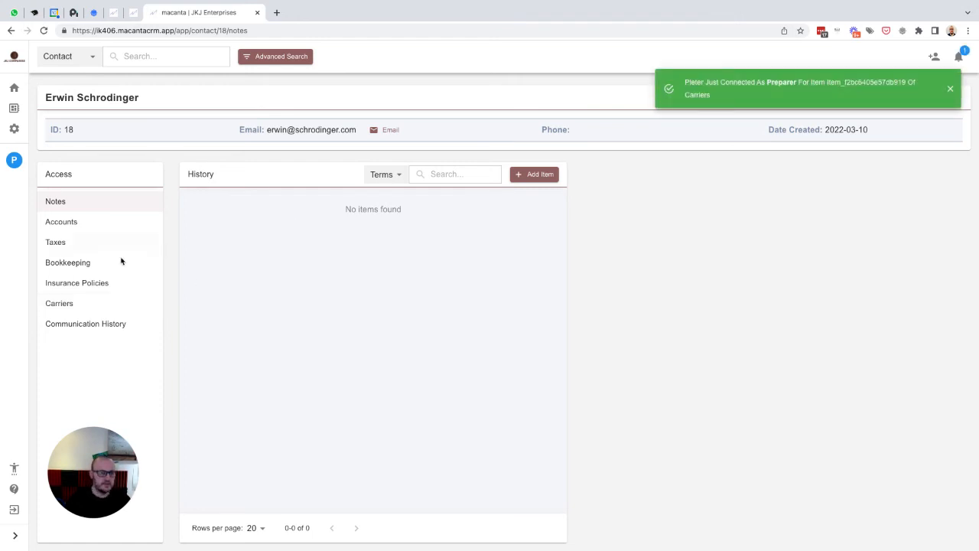
click(951, 90)
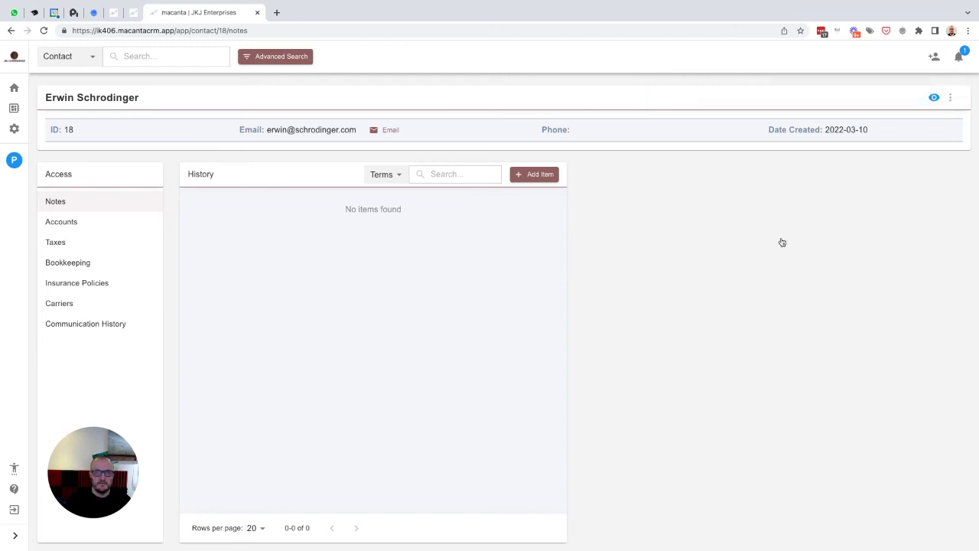
- Add an account item with its account ID, check its relationships, and save it
click(58, 223)
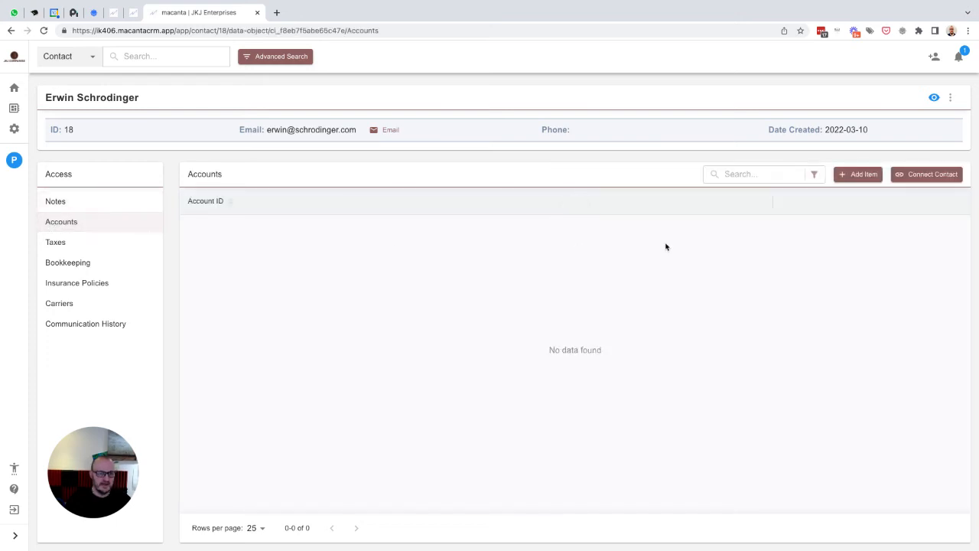
click(854, 176)
click(104, 169)
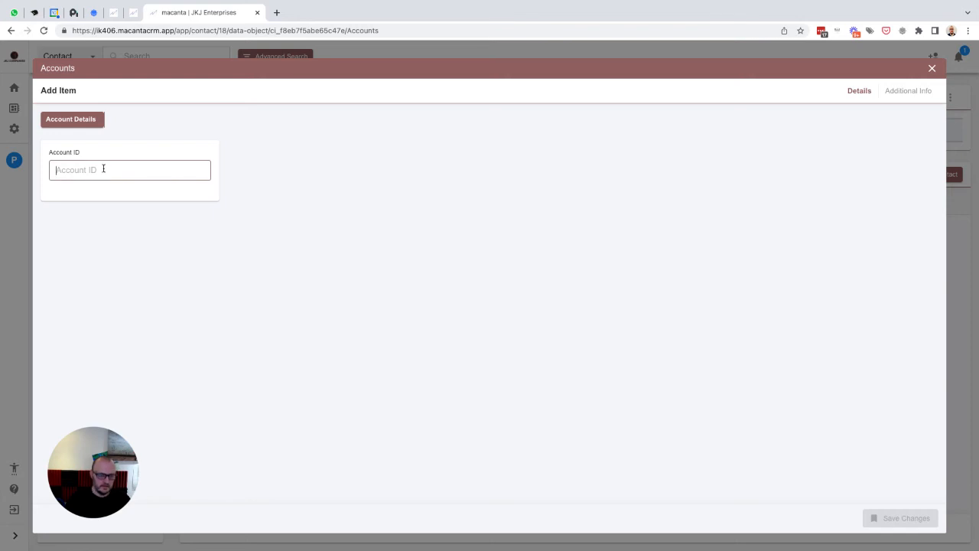
text(Erwin101)
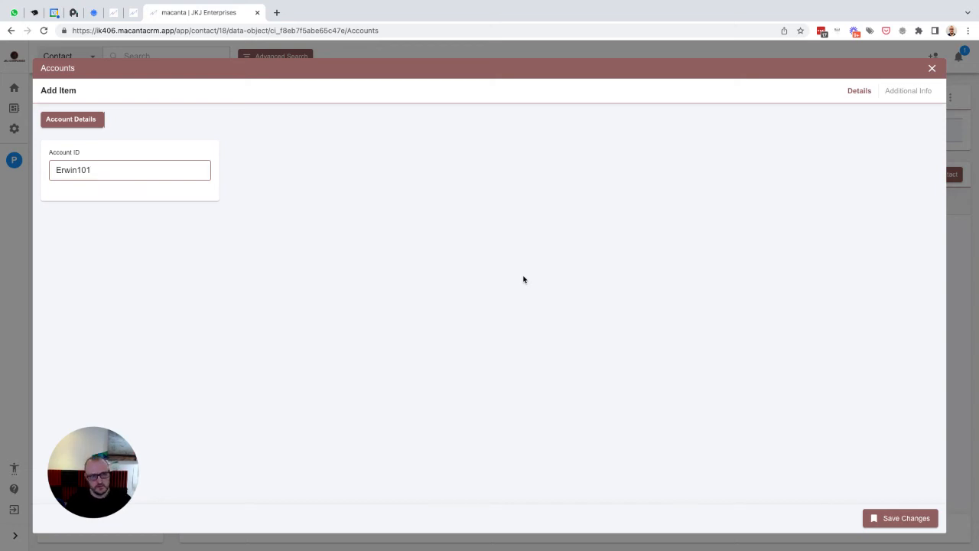
click(898, 93)
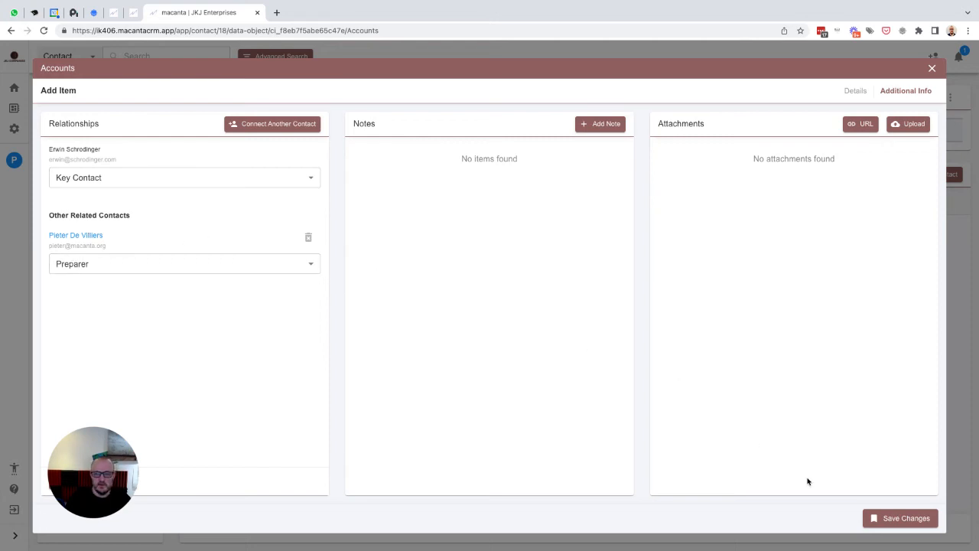
click(893, 518)
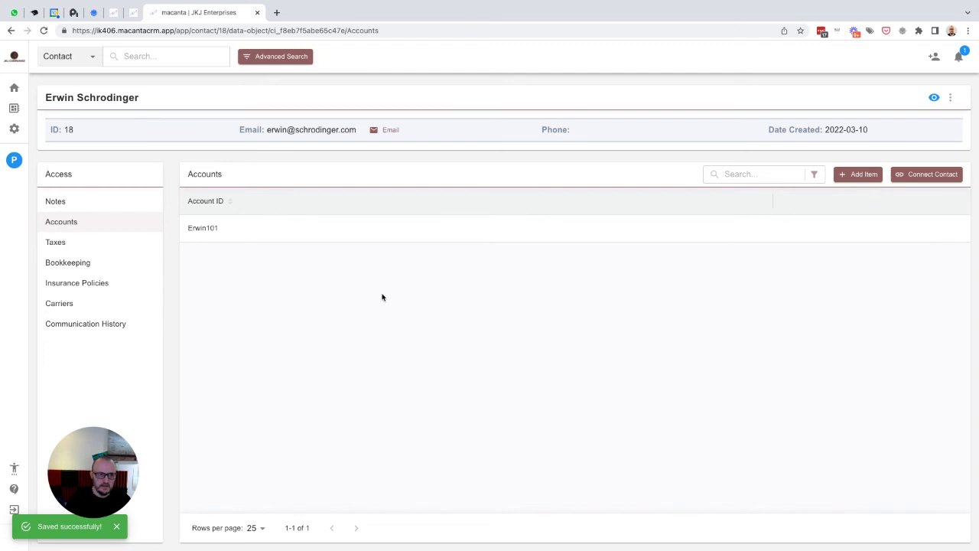
click(12, 161)
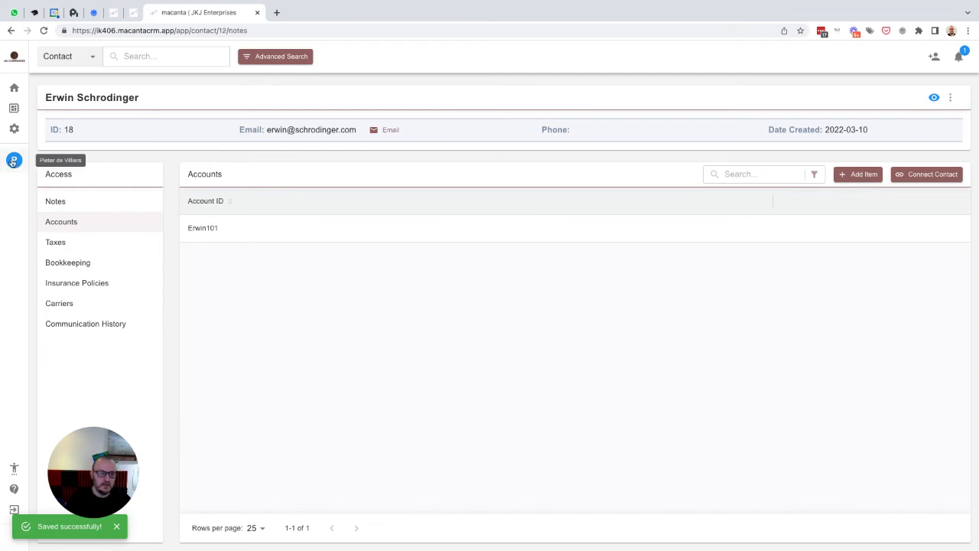
- Check the relationships of the account linked to the preparer
click(76, 223)
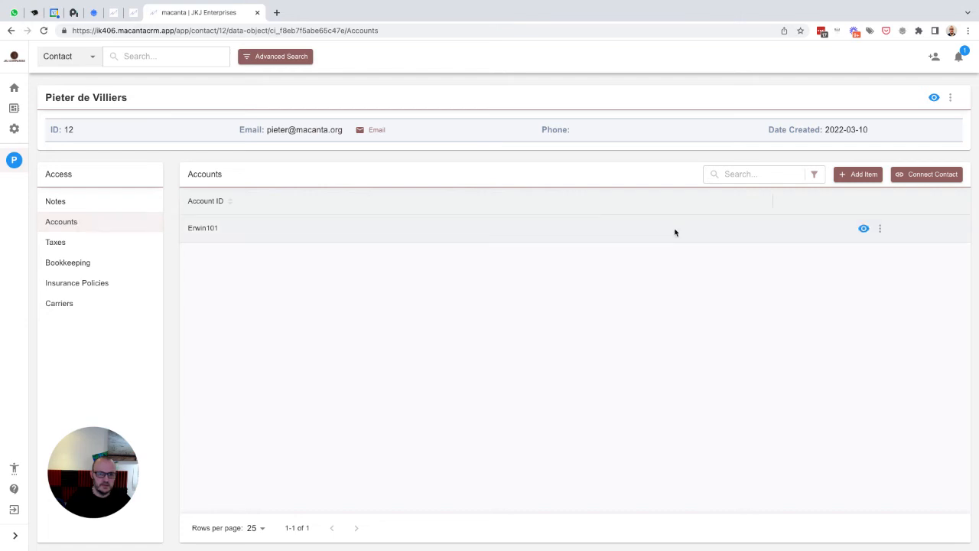
click(879, 228)
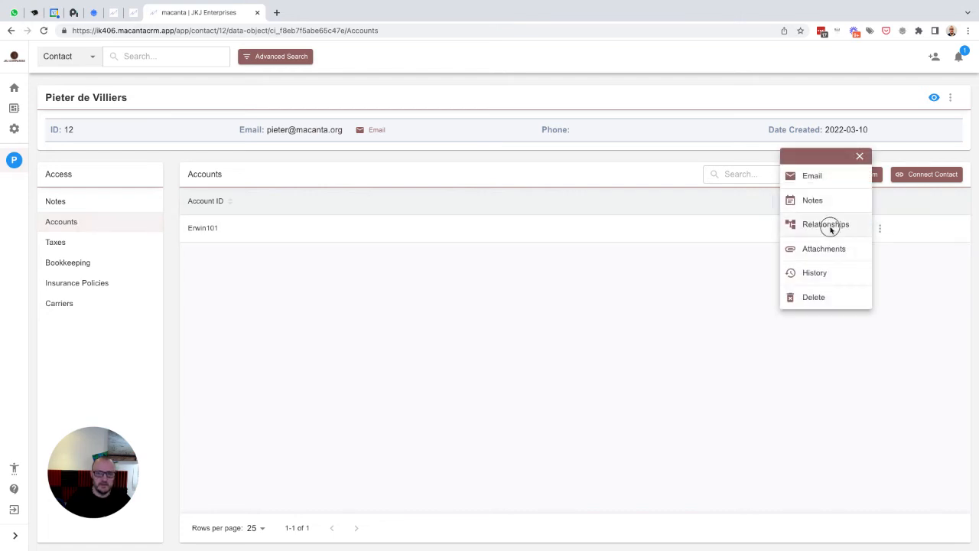
click(828, 225)
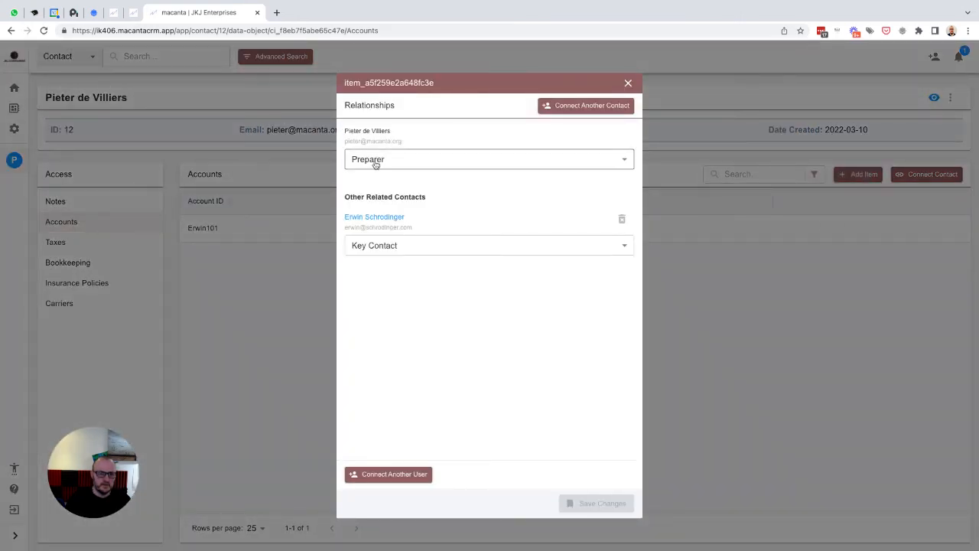
click(626, 85)
- Verify the carrier's relationships list the preparer, then dismiss the success notification
click(60, 303)
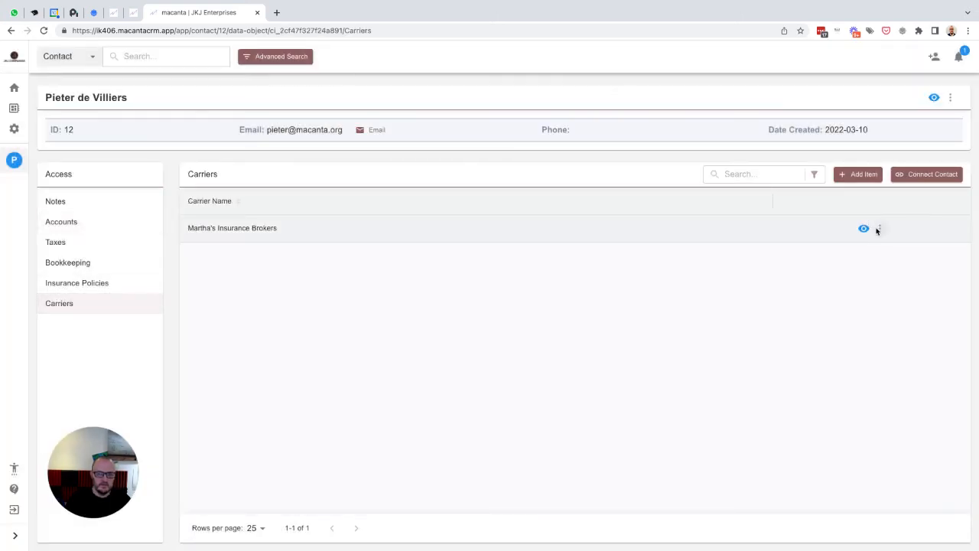
click(879, 229)
click(831, 225)
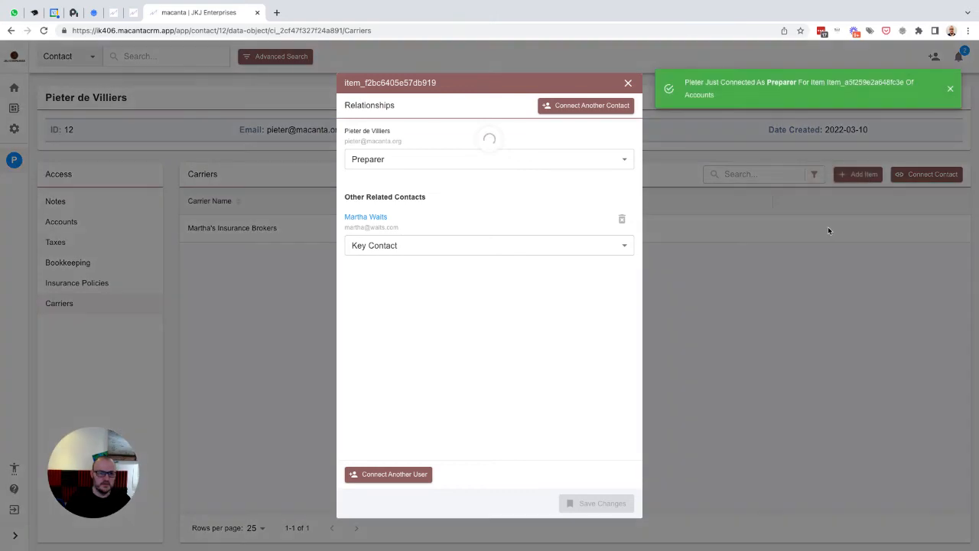
click(628, 83)
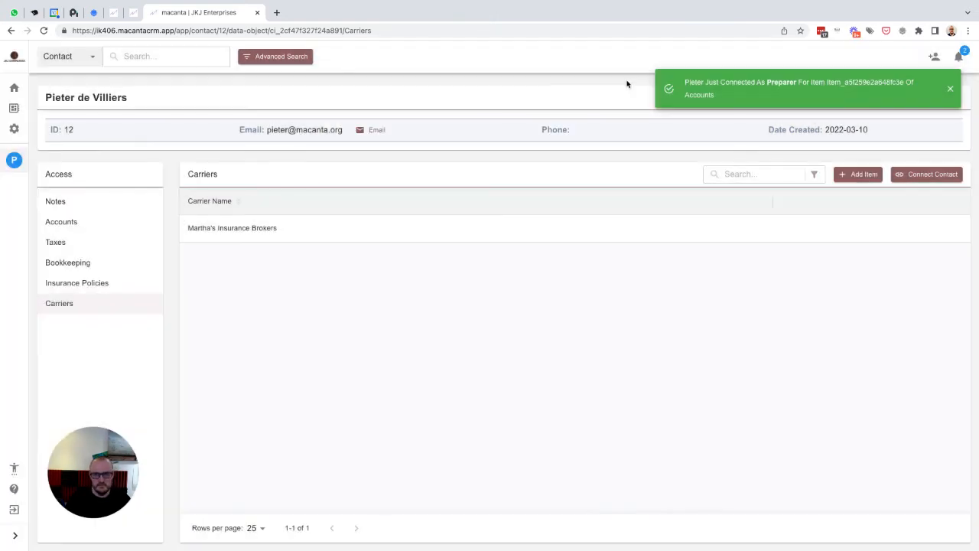
click(949, 88)
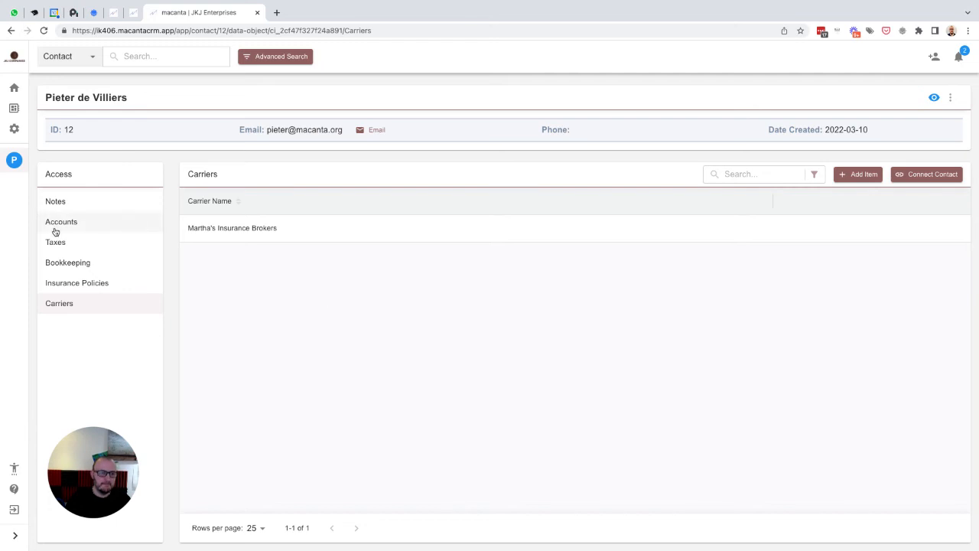
- Open the other contact's record from the recent contacts list
click(140, 57)
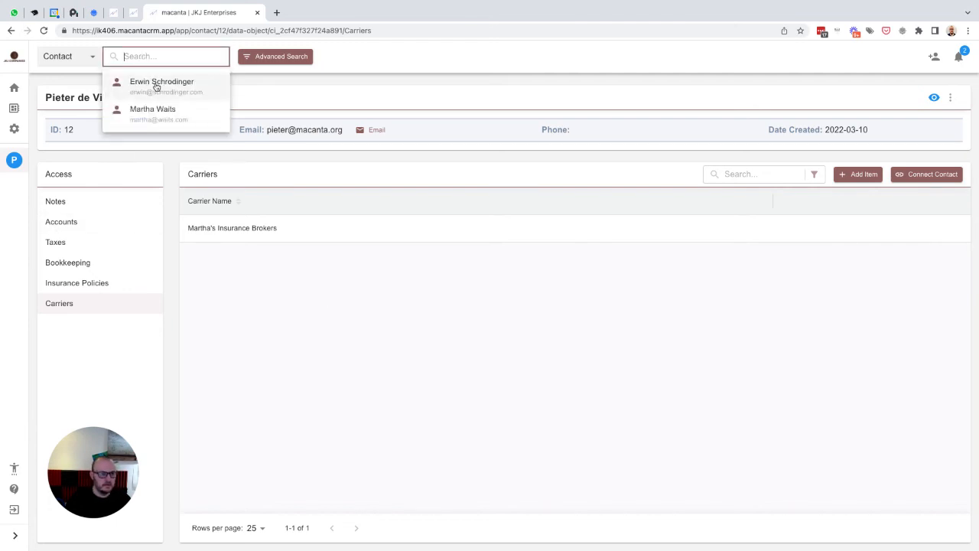
click(156, 86)
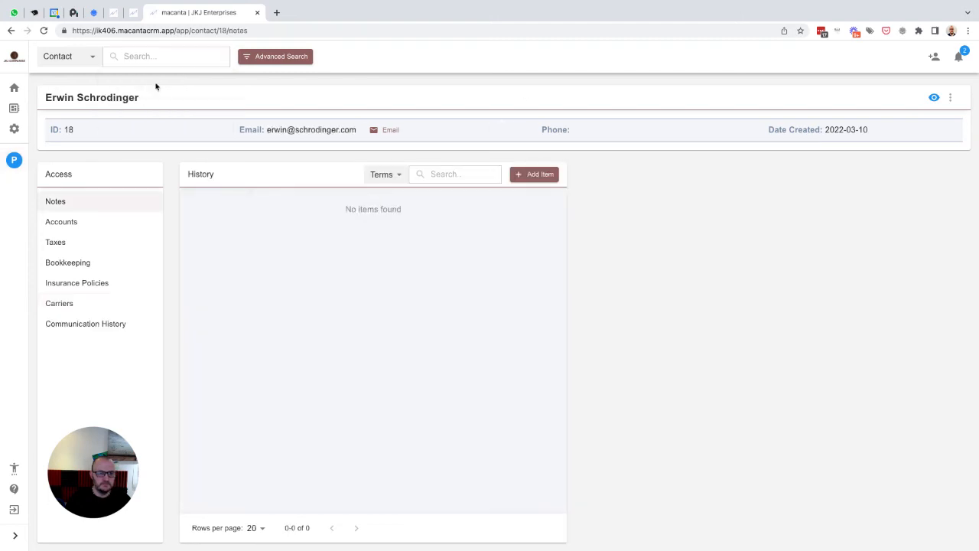
click(71, 225)
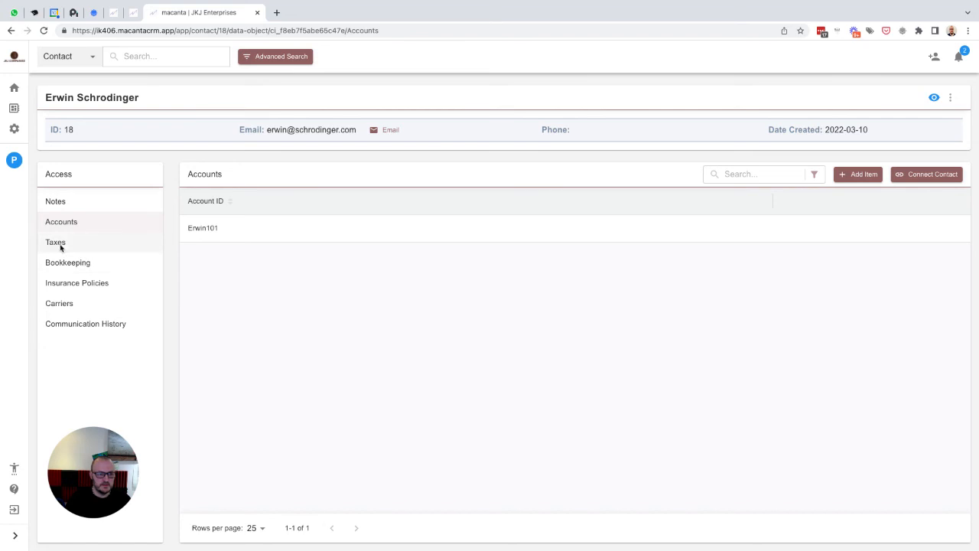
- Add a Taxes record linked to the contact's existing account and save it
click(59, 245)
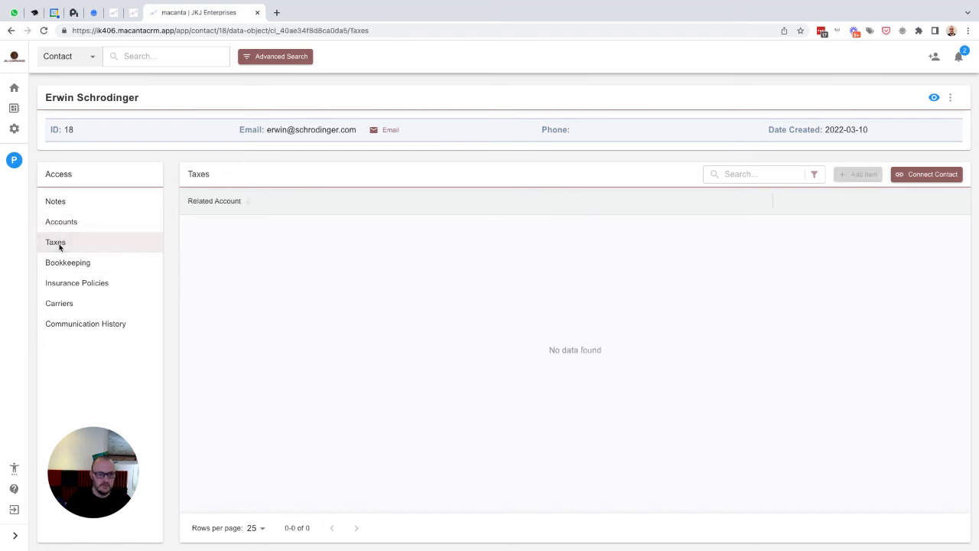
click(860, 175)
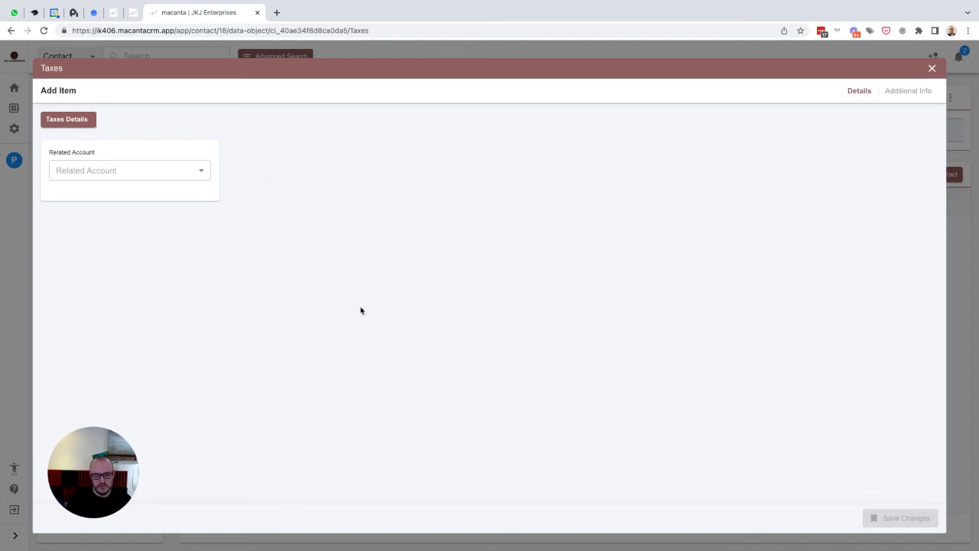
click(125, 170)
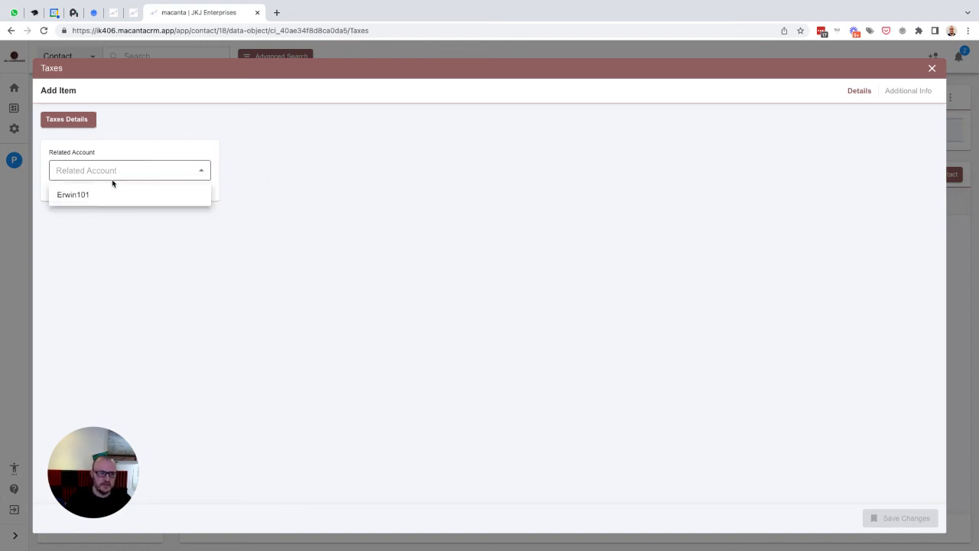
click(81, 196)
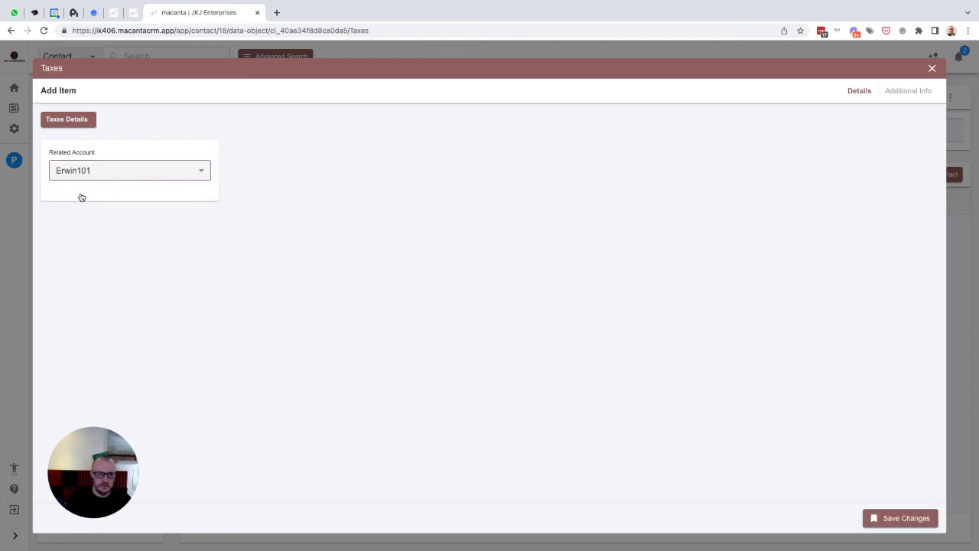
click(907, 518)
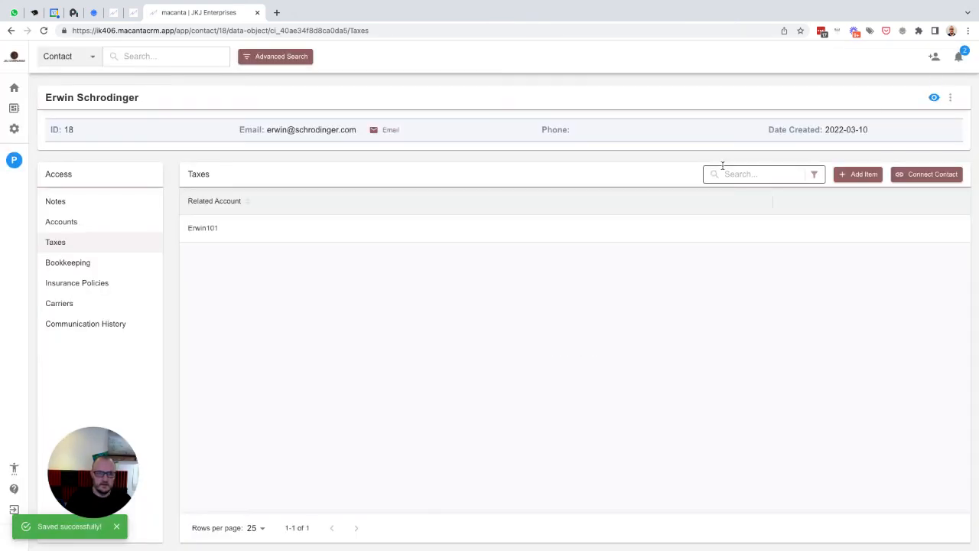
- Save a Bookkeeping record linked to the contact's account, then view Insurance Policies
click(67, 263)
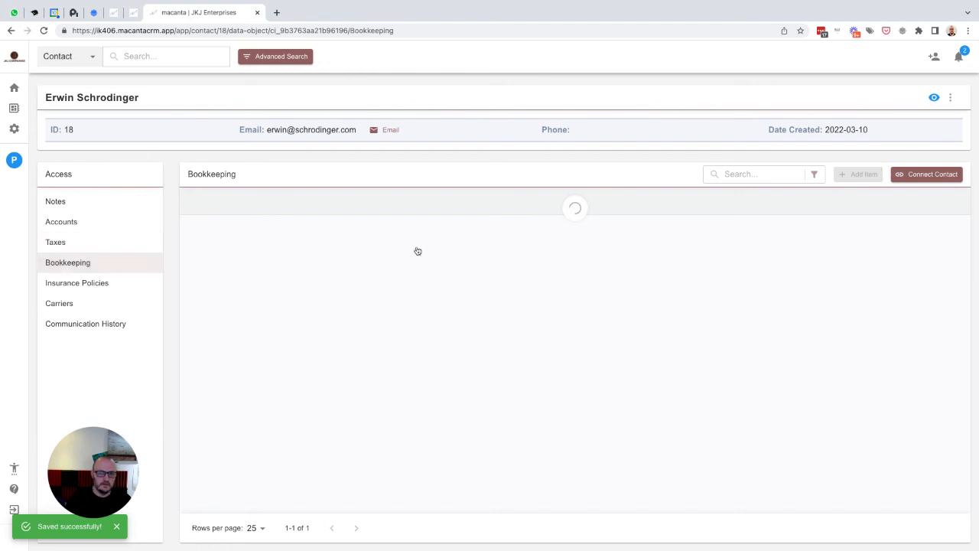
click(842, 174)
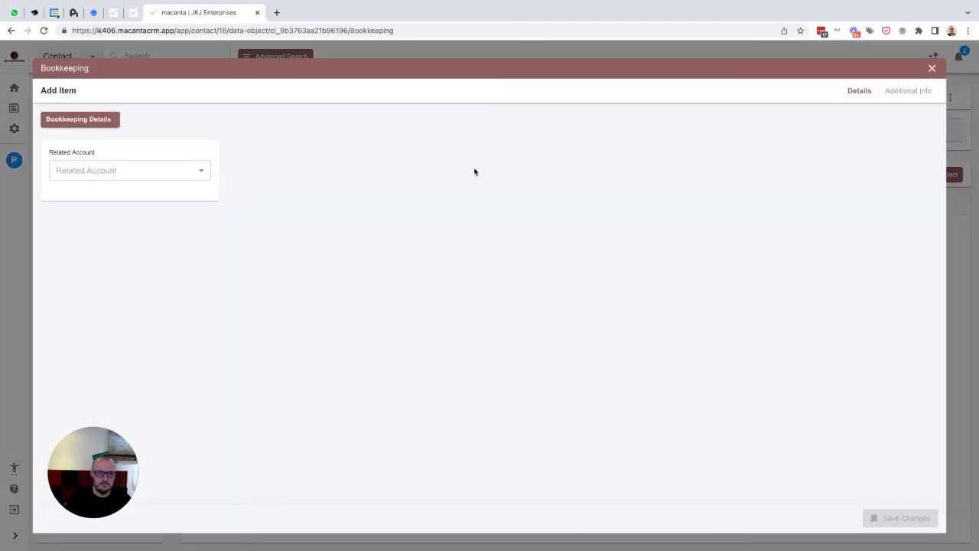
click(157, 176)
click(103, 201)
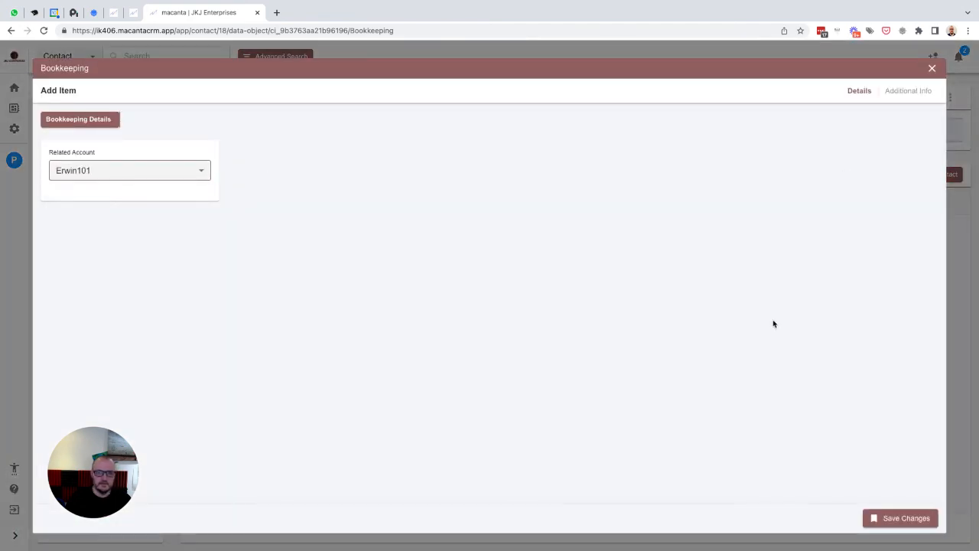
click(880, 515)
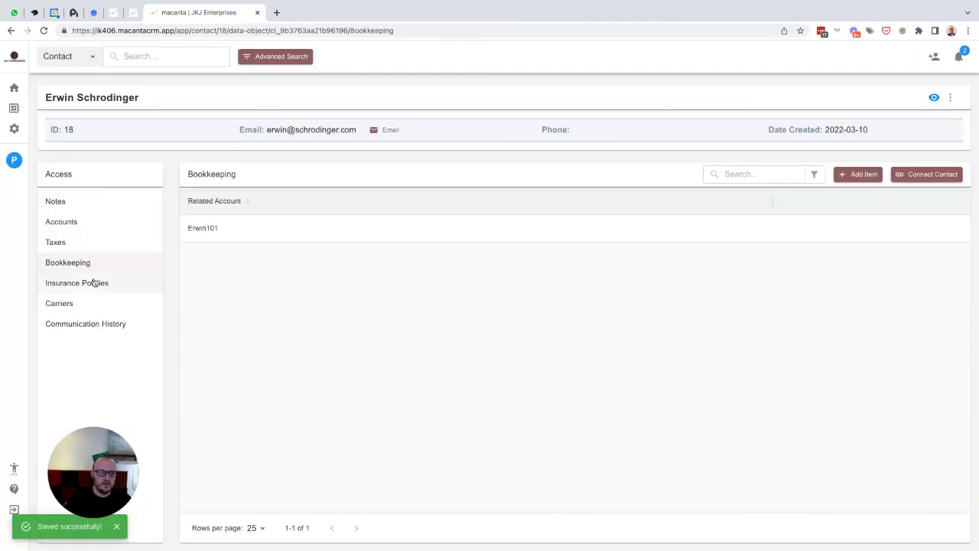
click(83, 283)
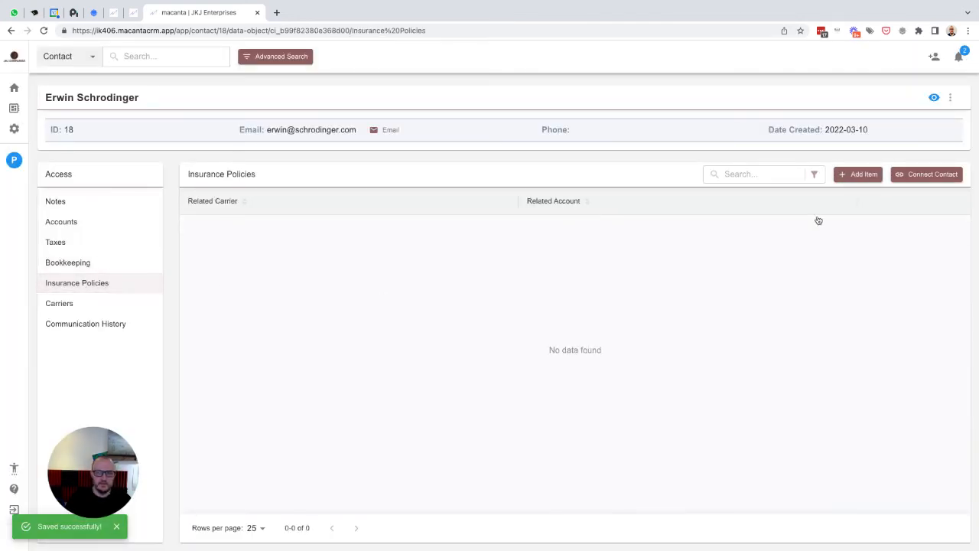
- Start a policy with the insurance broker as Related Carrier and the contact's account as Related Account
click(857, 177)
click(148, 169)
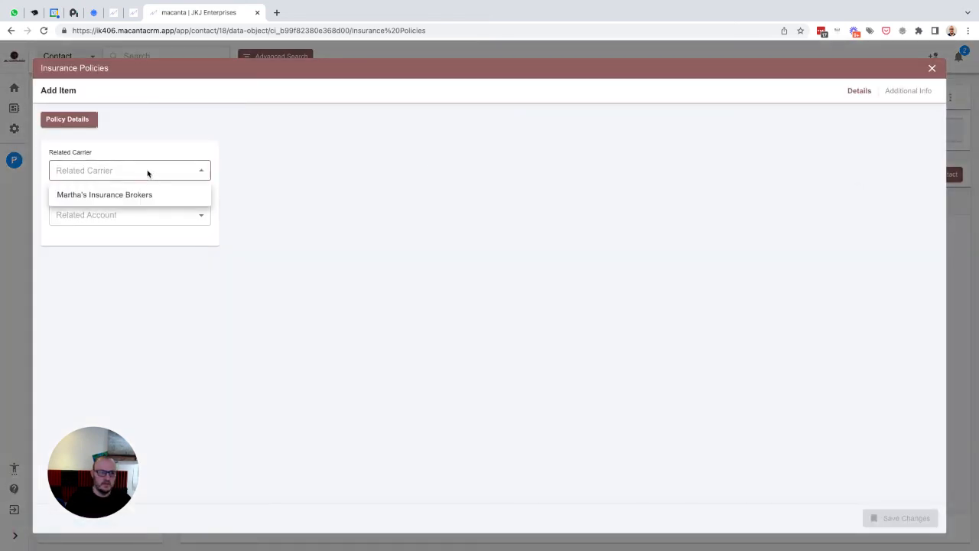
click(132, 194)
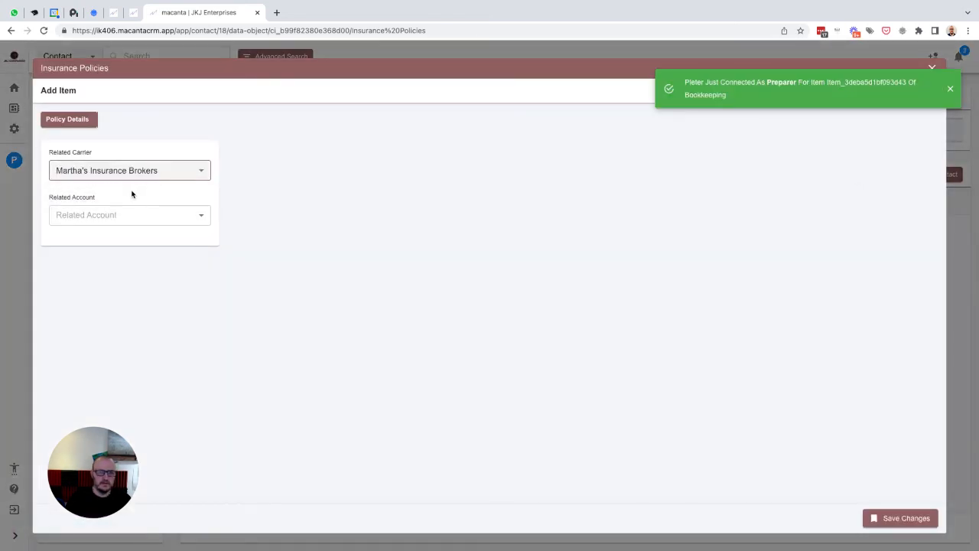
click(138, 224)
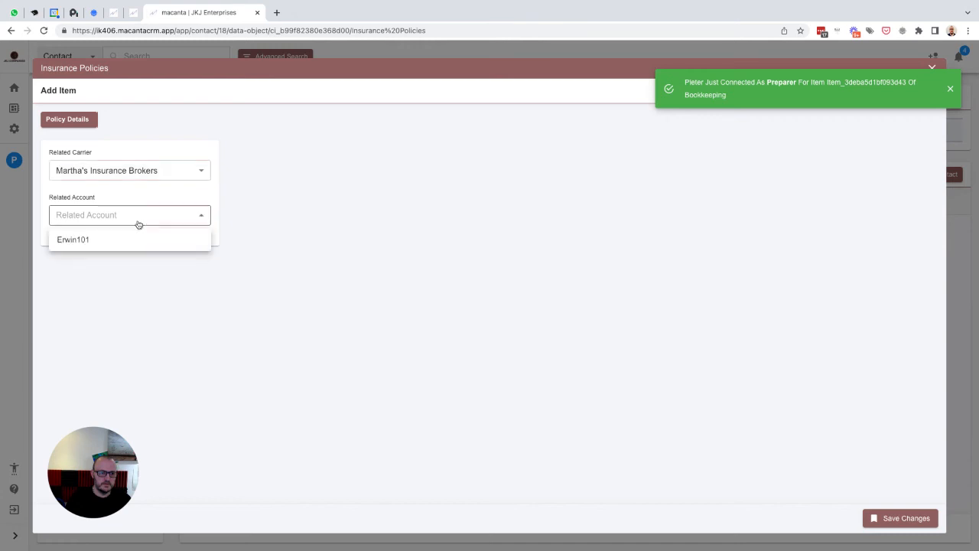
click(97, 240)
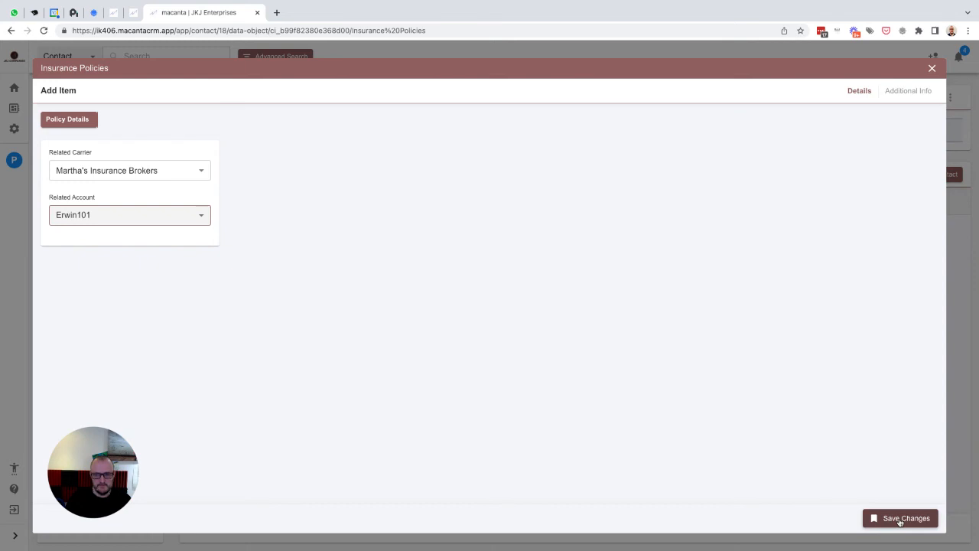
click(900, 522)
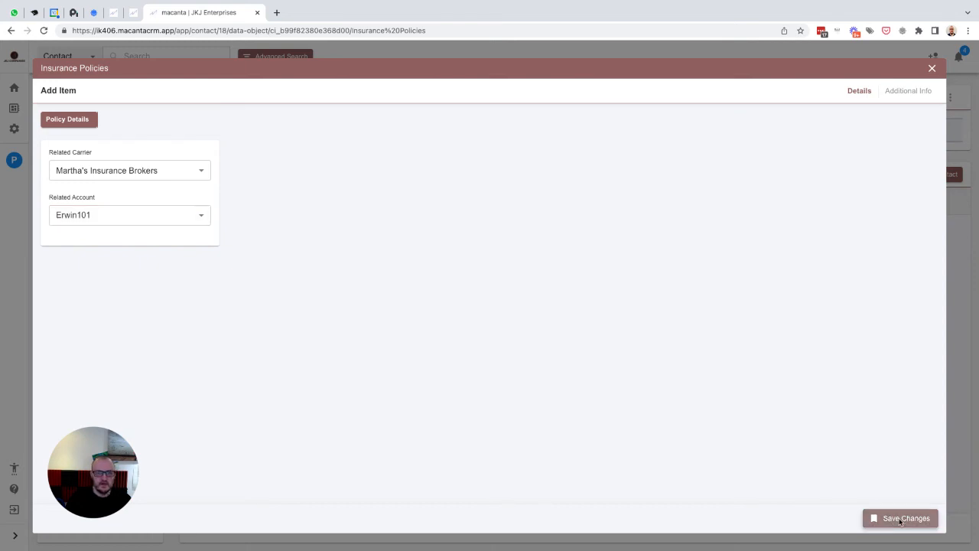
- Make the contact Policy Holder under Additional Info and save the policy
click(903, 91)
click(182, 179)
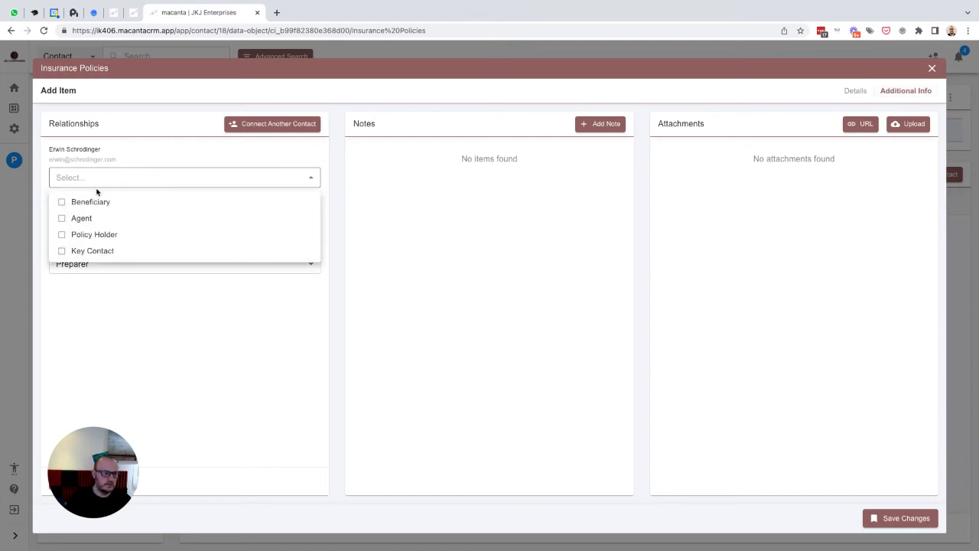
click(97, 235)
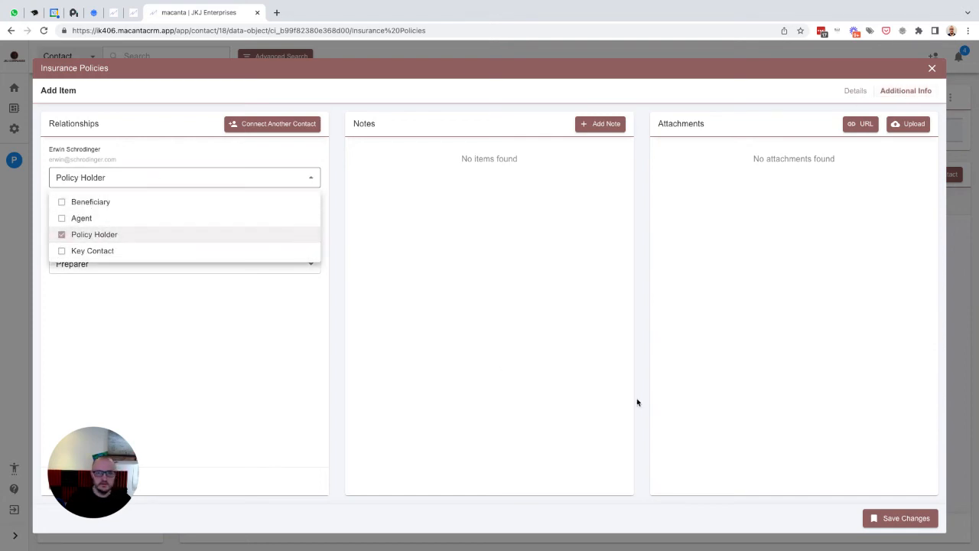
click(793, 520)
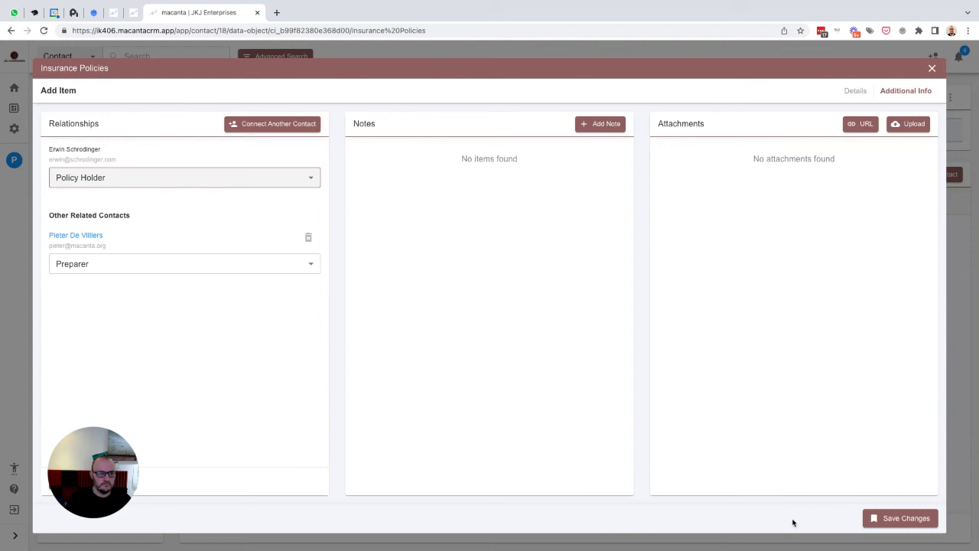
click(892, 520)
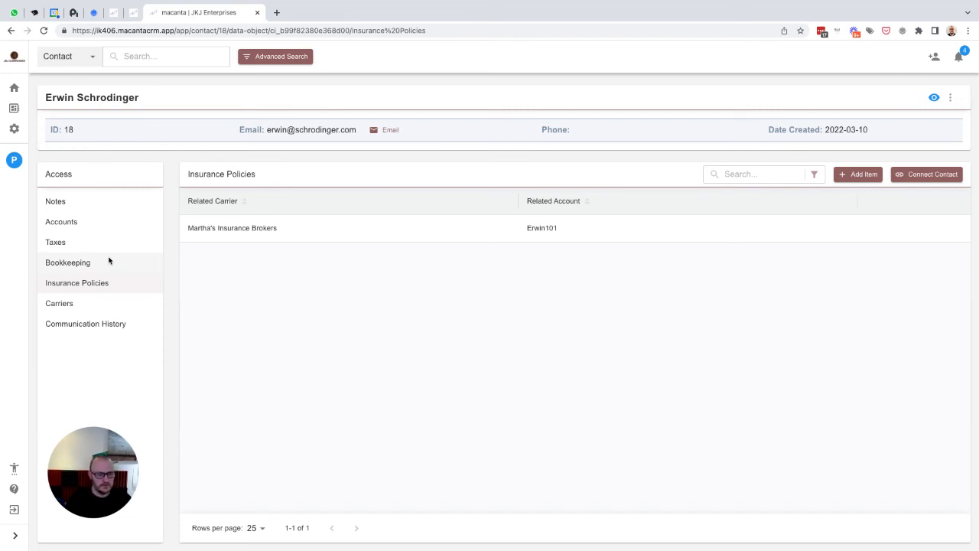
- Create a new contact with her first name, last name and corrected e-mail address, and save her
click(934, 57)
click(160, 145)
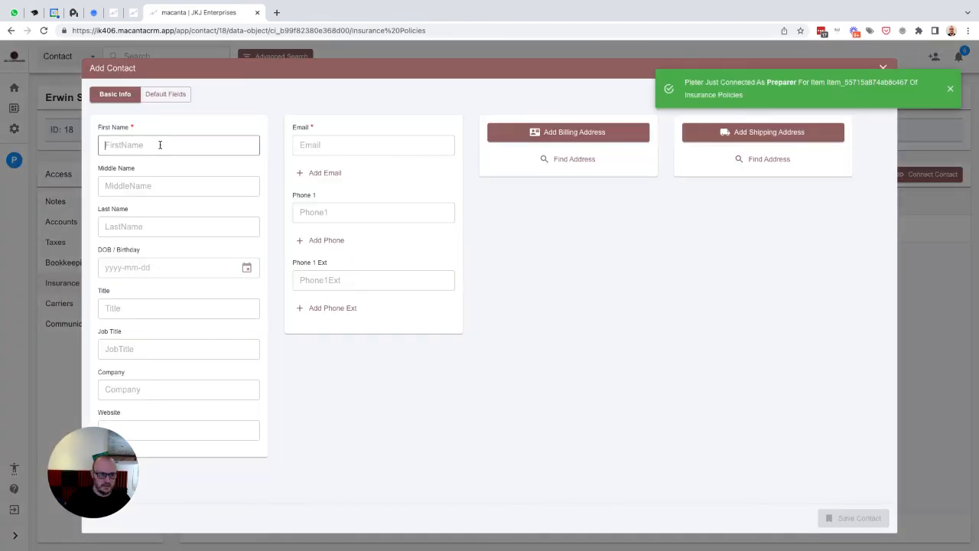
text(Olivia)
key(Tab)
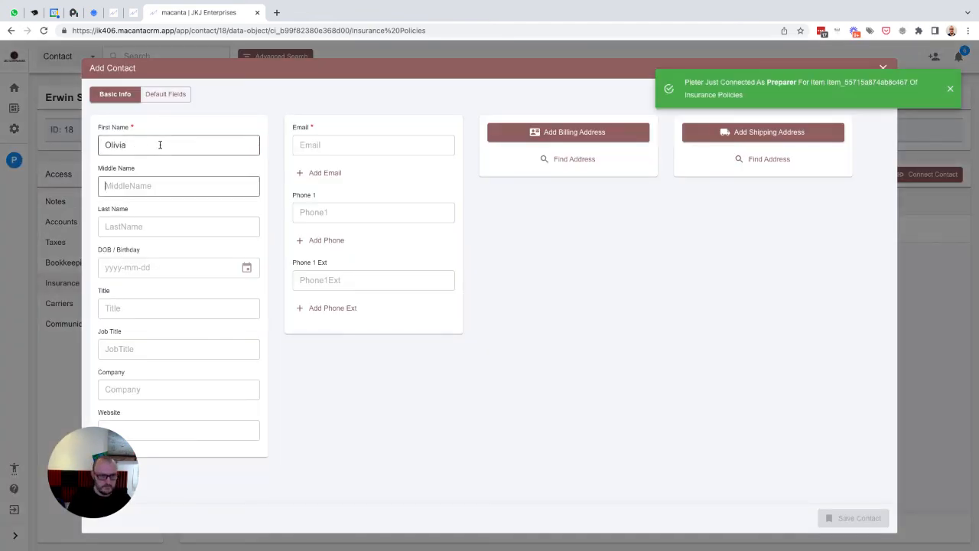
key(Tab)
text(de)
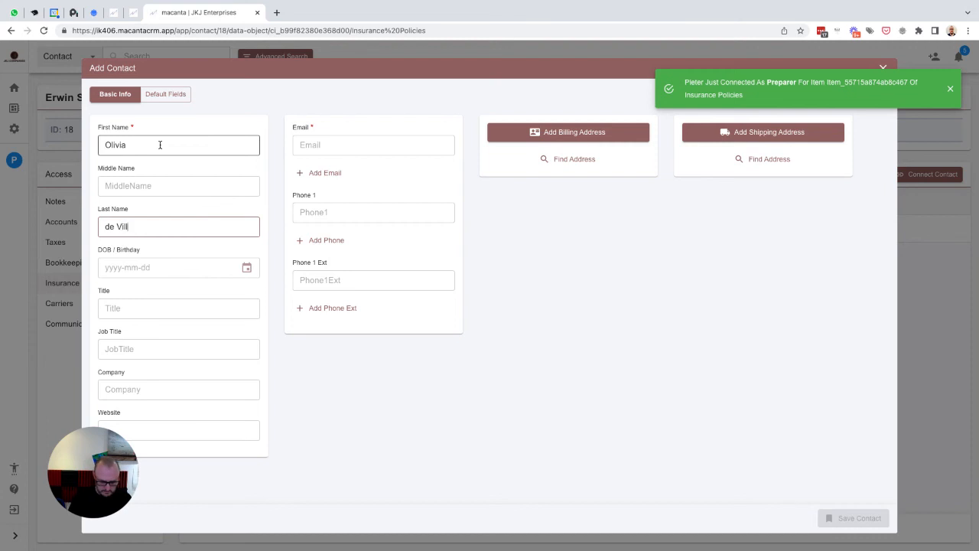
click(330, 144)
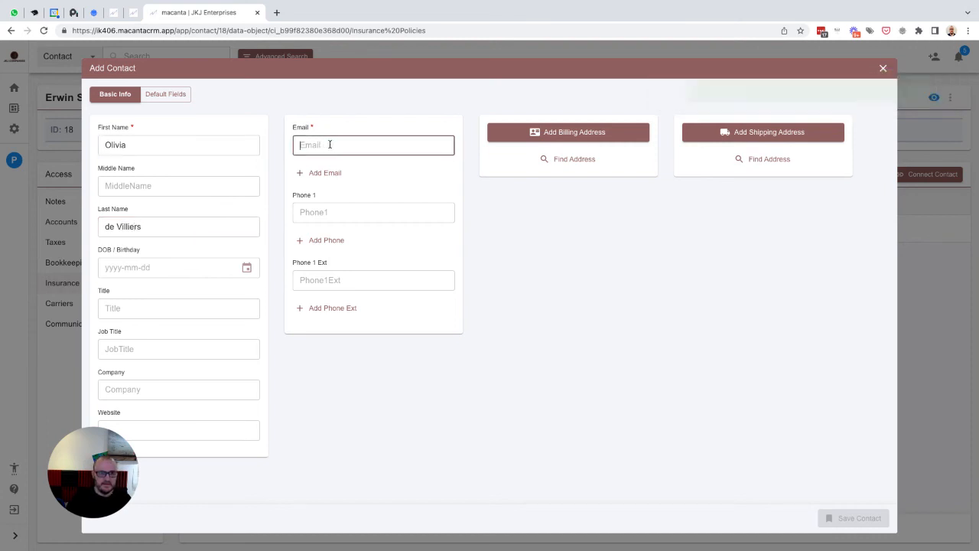
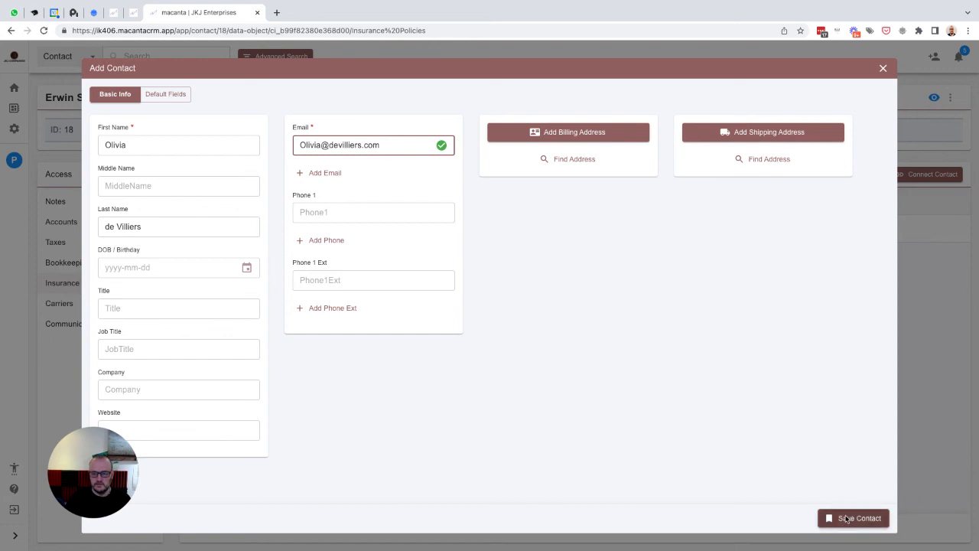
click(846, 519)
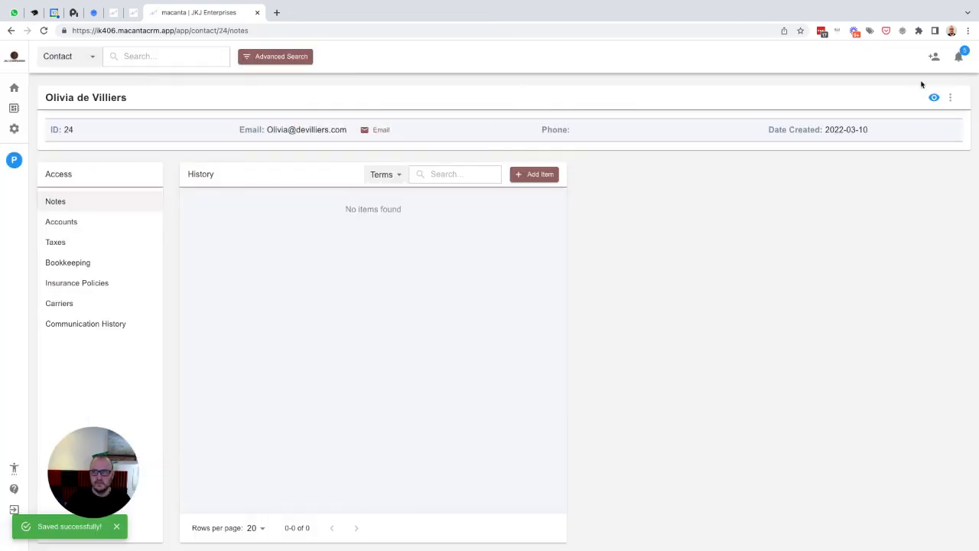
- Add another contact with her first name, last name and e-mail address, then save
click(934, 58)
click(164, 144)
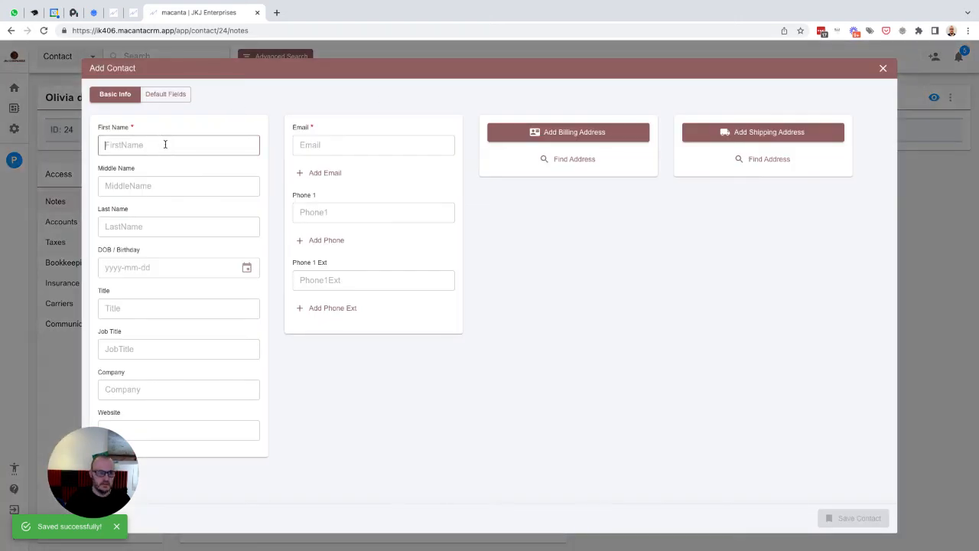
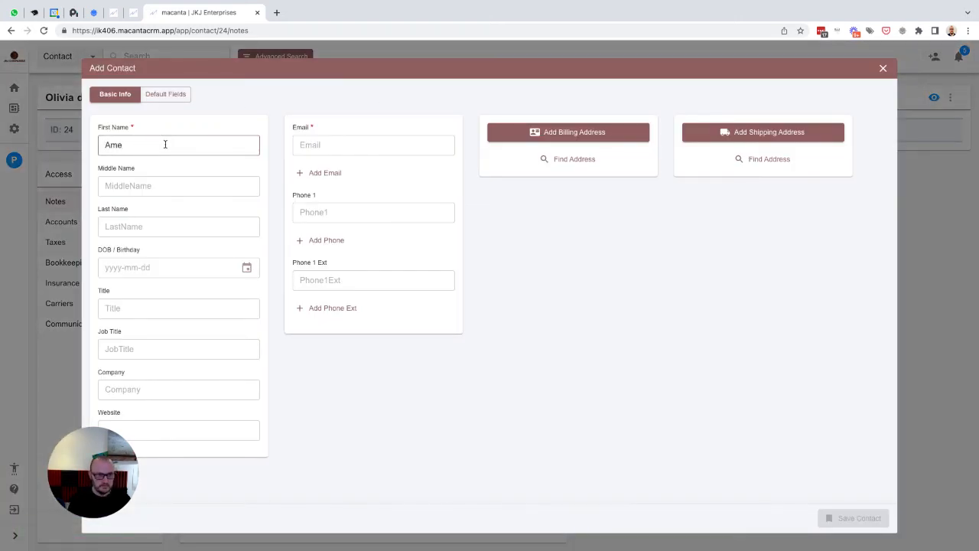
key(Tab)
key(Tab)
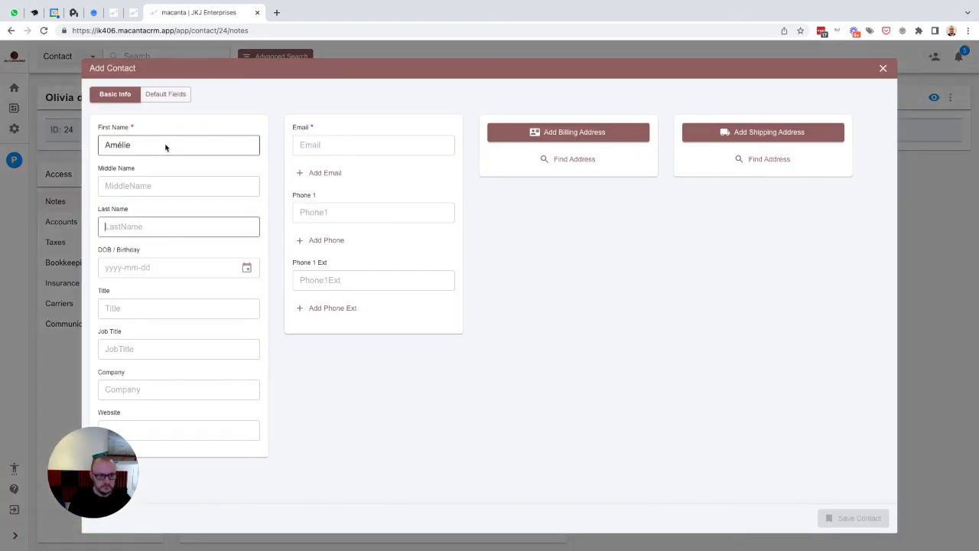
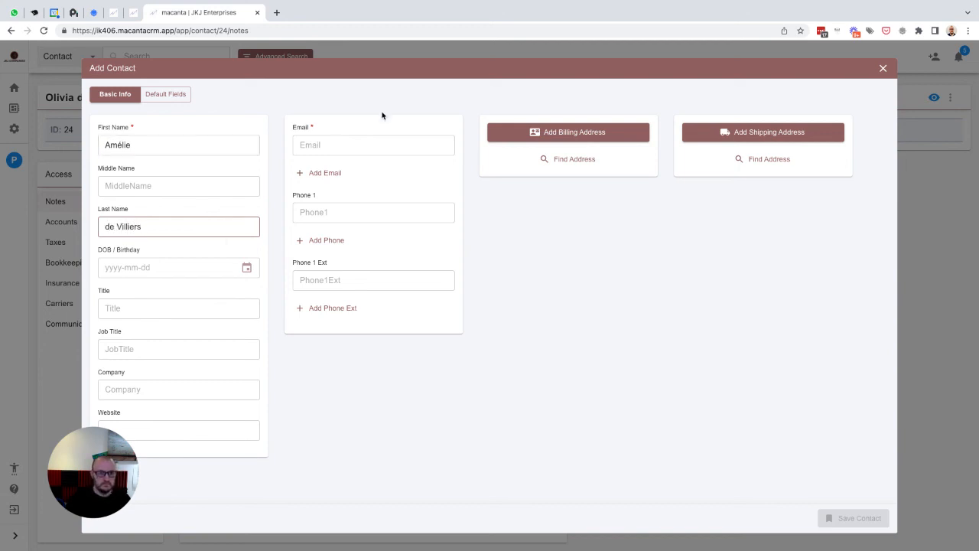
click(332, 145)
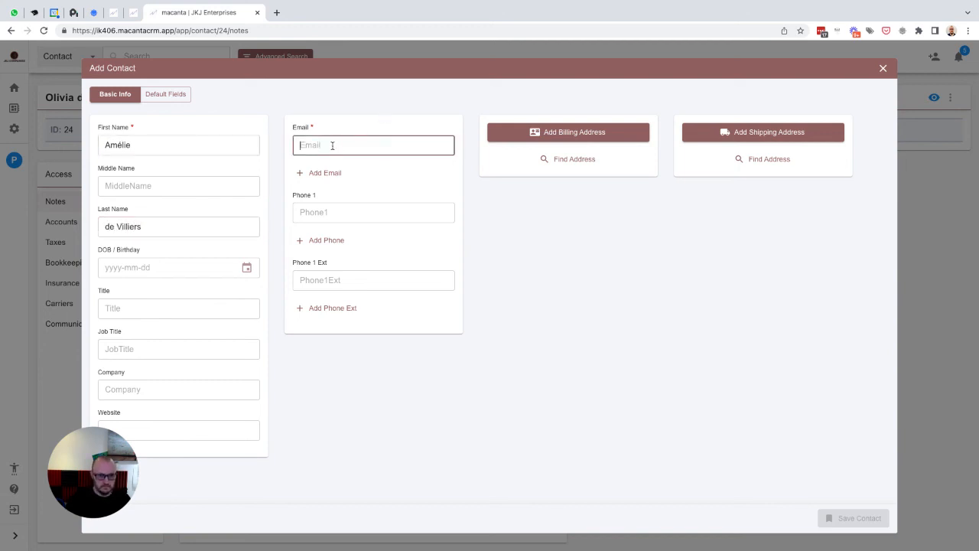
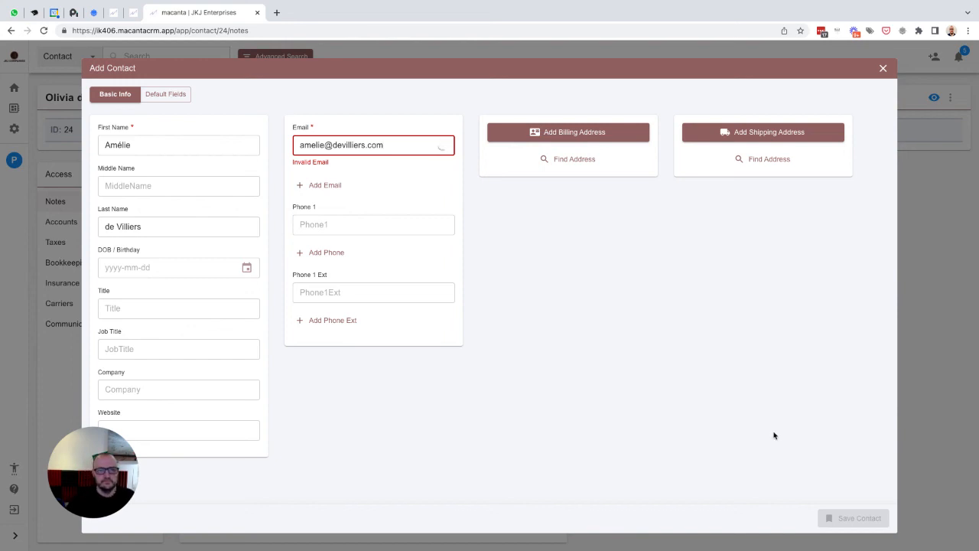
click(844, 520)
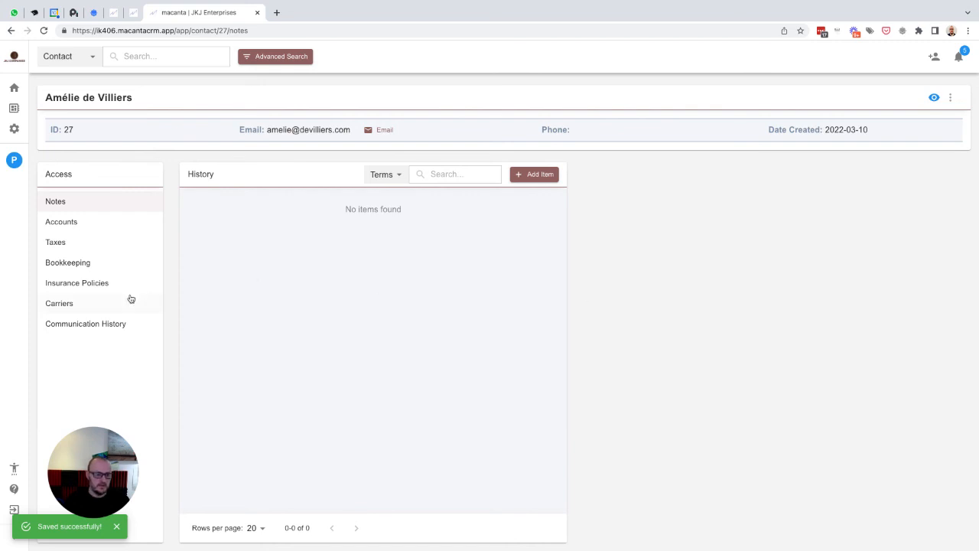
- Add and save a carrier named 'Amélie's Insurance Bro' in the contact's Carriers list
click(58, 306)
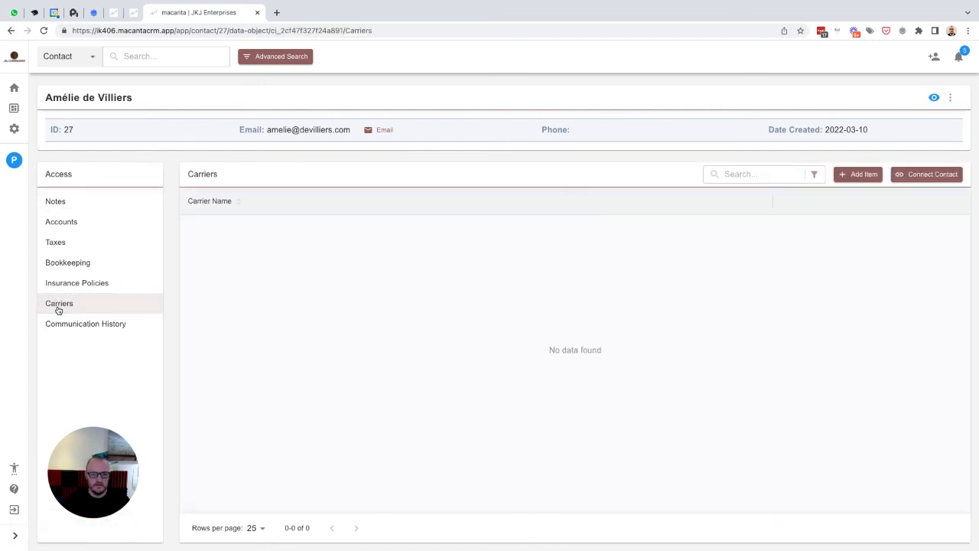
click(843, 175)
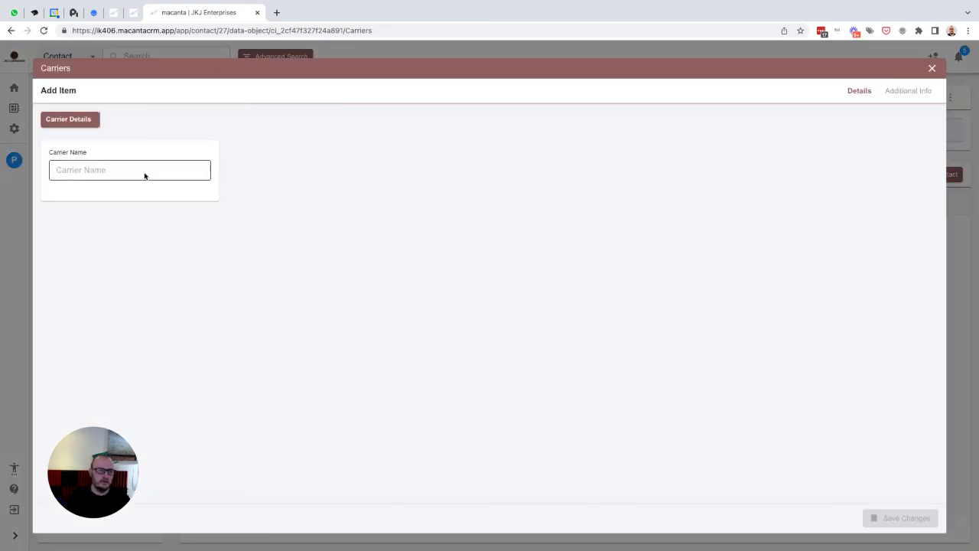
click(144, 173)
text(Amélie's Insura)
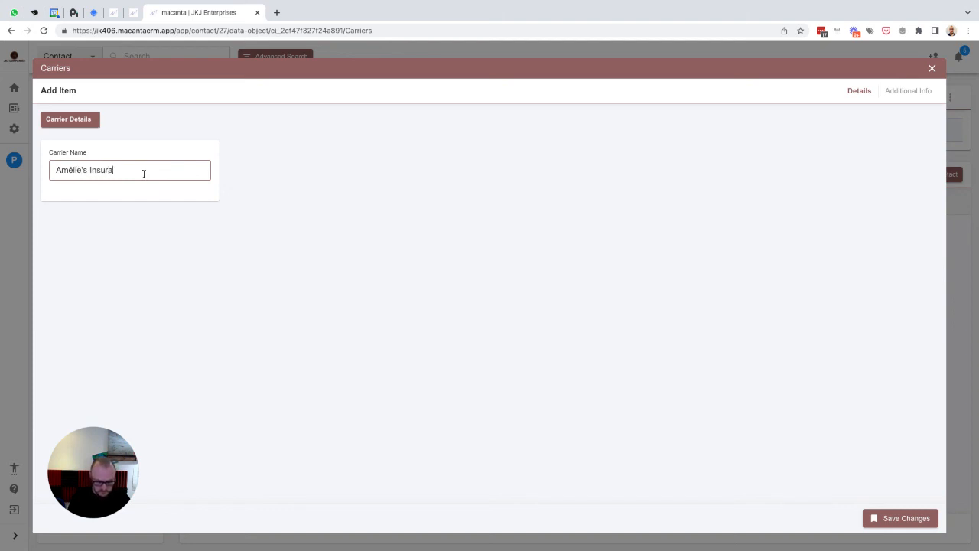
text(nce Brokers)
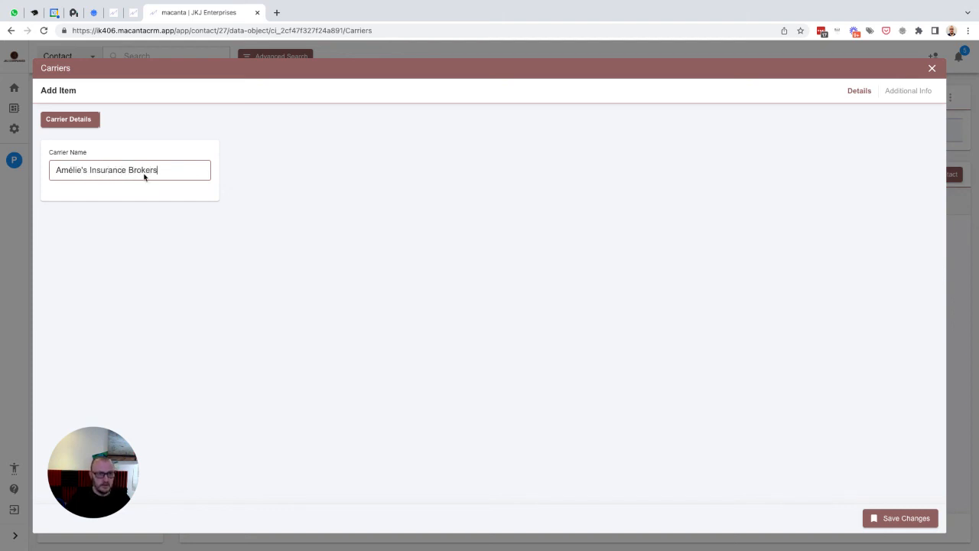
click(891, 90)
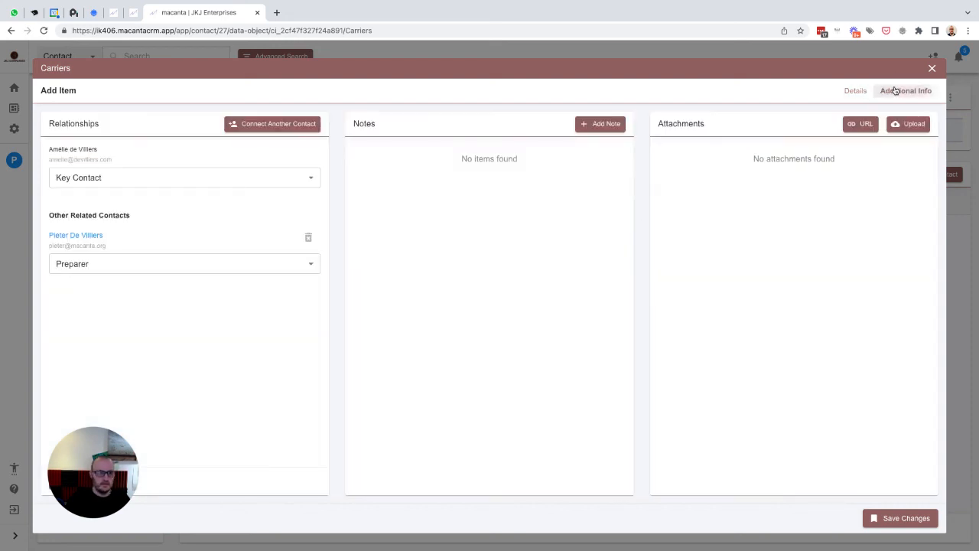
click(858, 91)
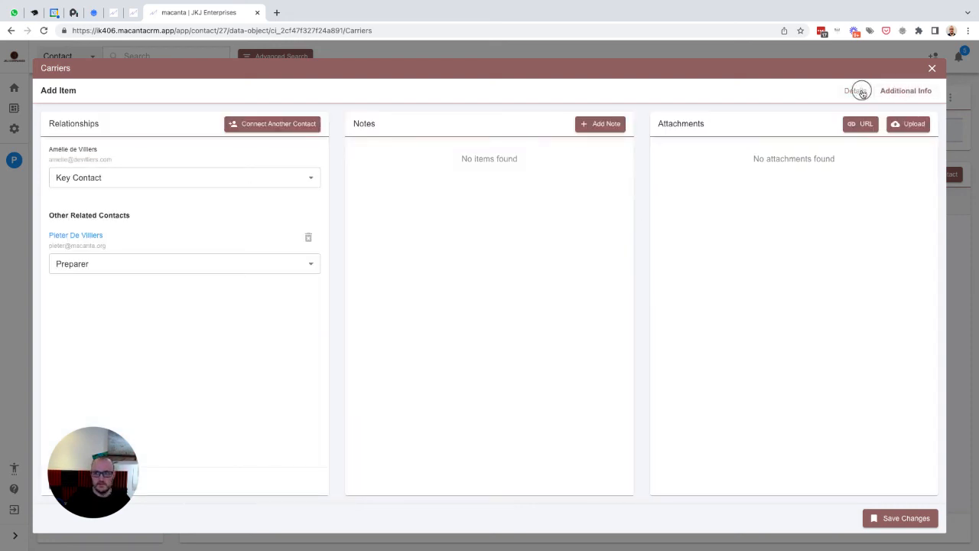
click(895, 520)
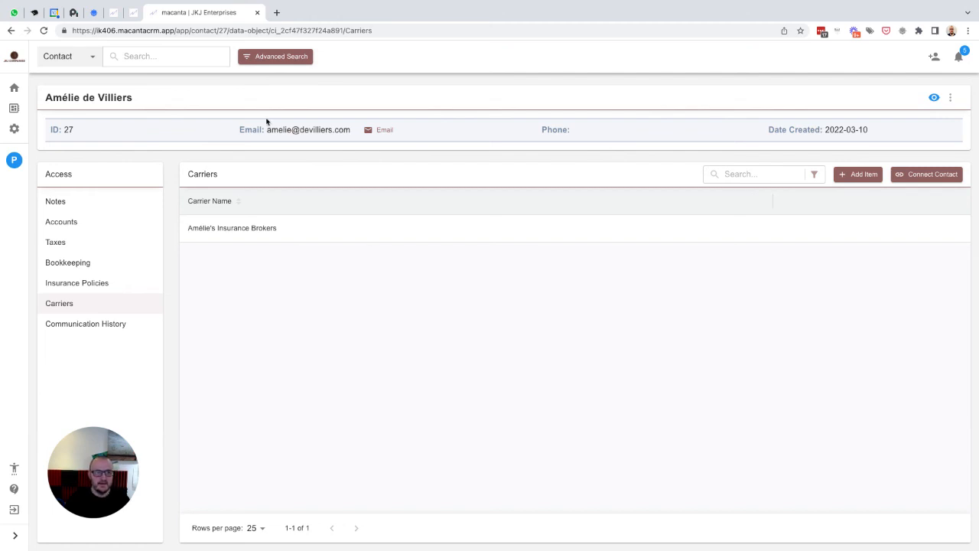
click(147, 57)
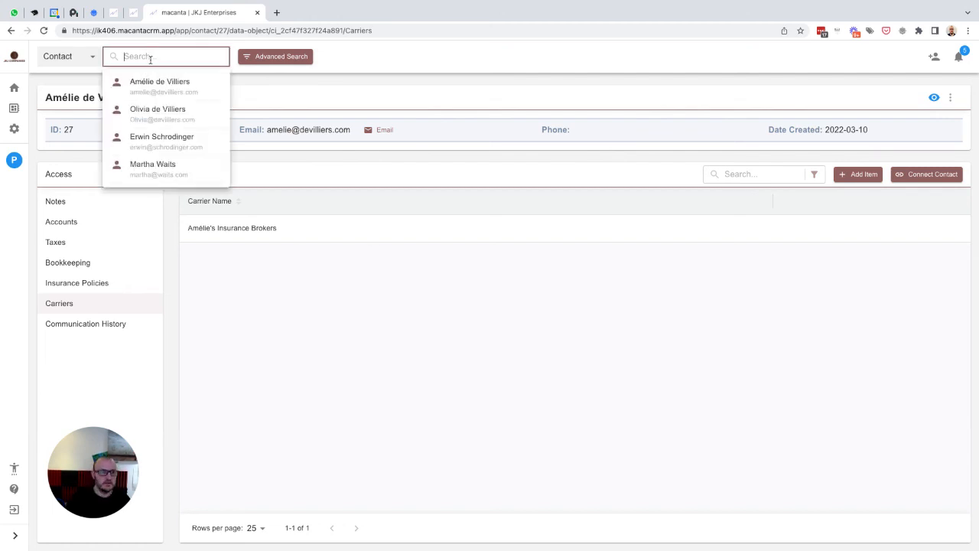
- On the first new contact, save a new Accounts item with its account ID filled in
click(151, 114)
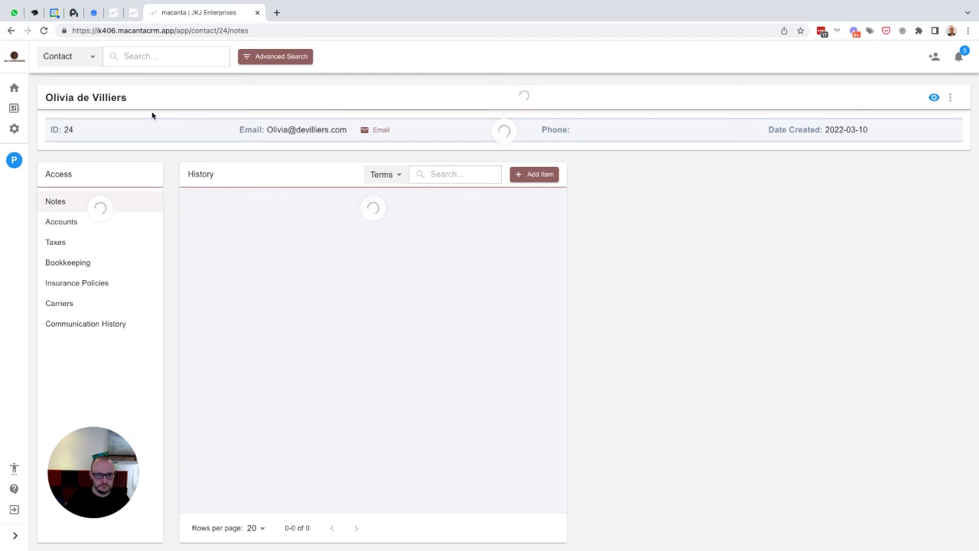
click(65, 221)
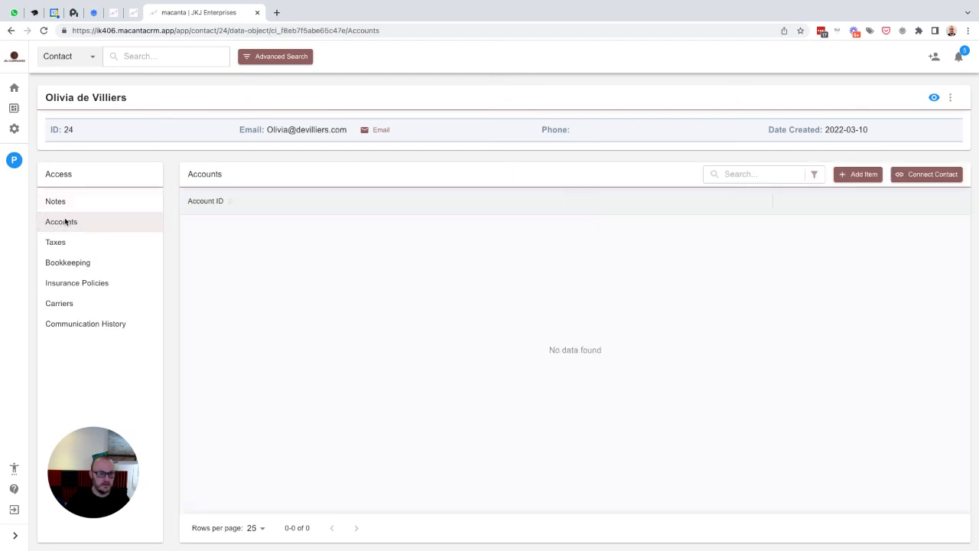
click(856, 174)
click(135, 171)
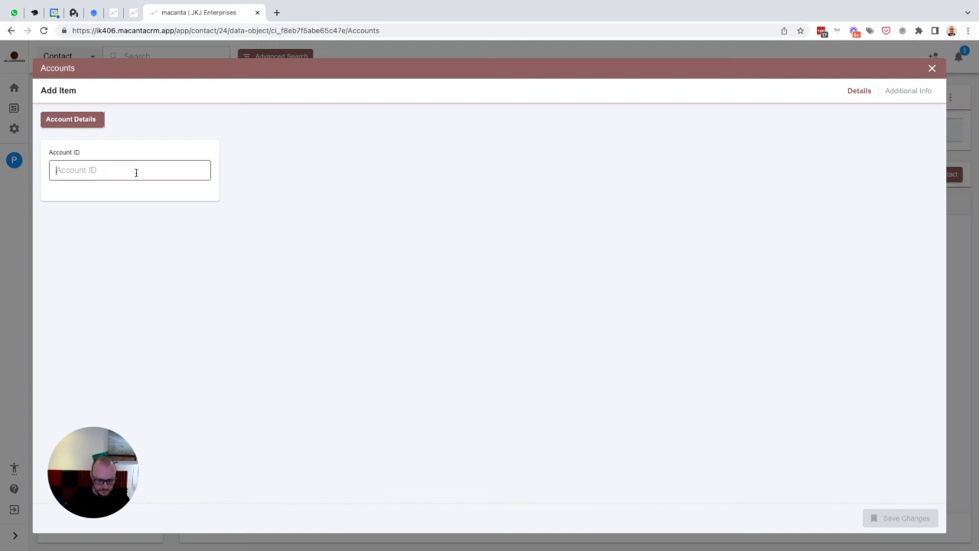
text(Olivia101)
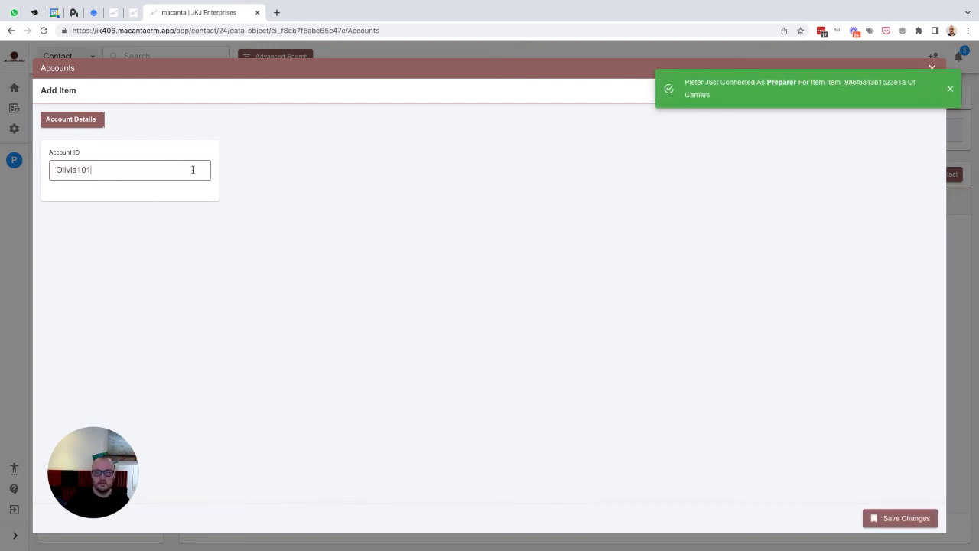
click(894, 519)
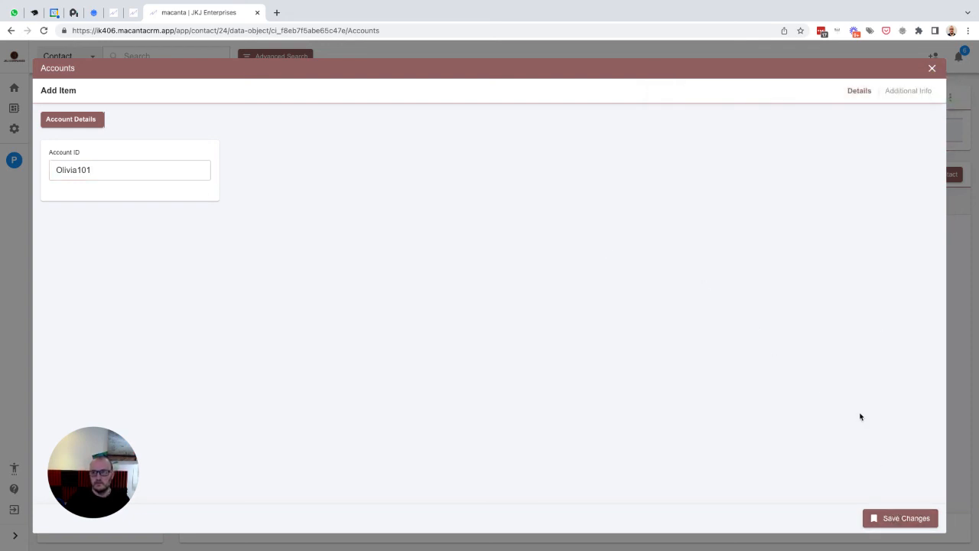
click(900, 519)
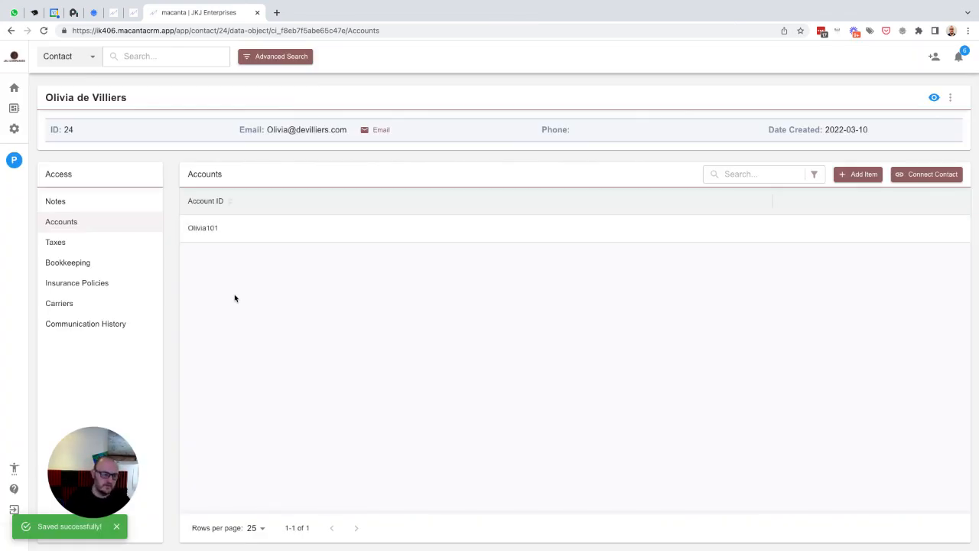
- Review the preparer's linked accounts, insurance policies and carriers on his contact record
click(13, 161)
click(59, 222)
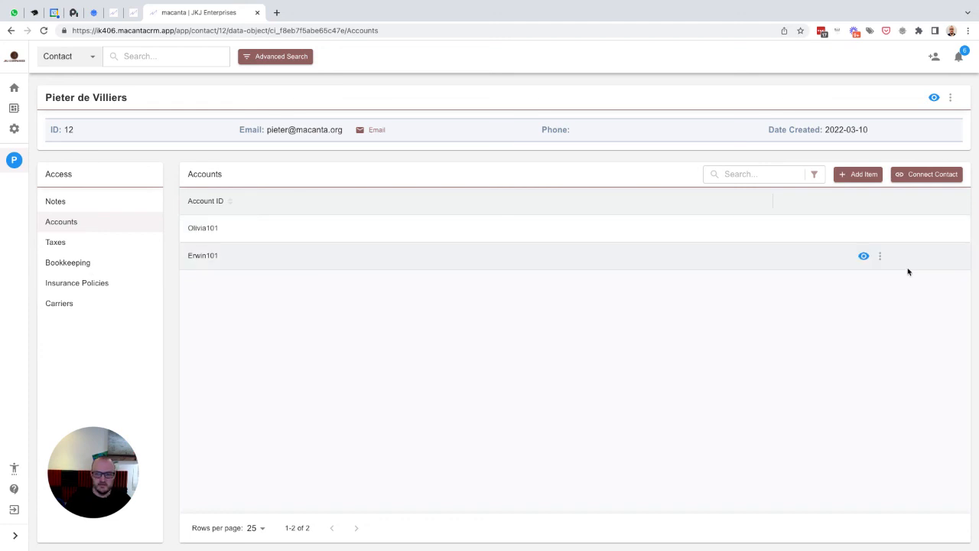
click(67, 283)
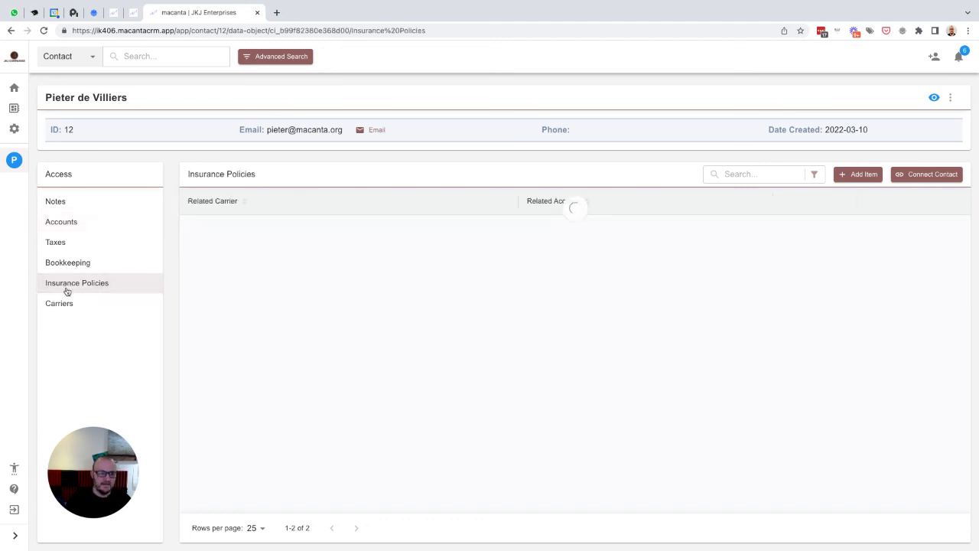
click(61, 303)
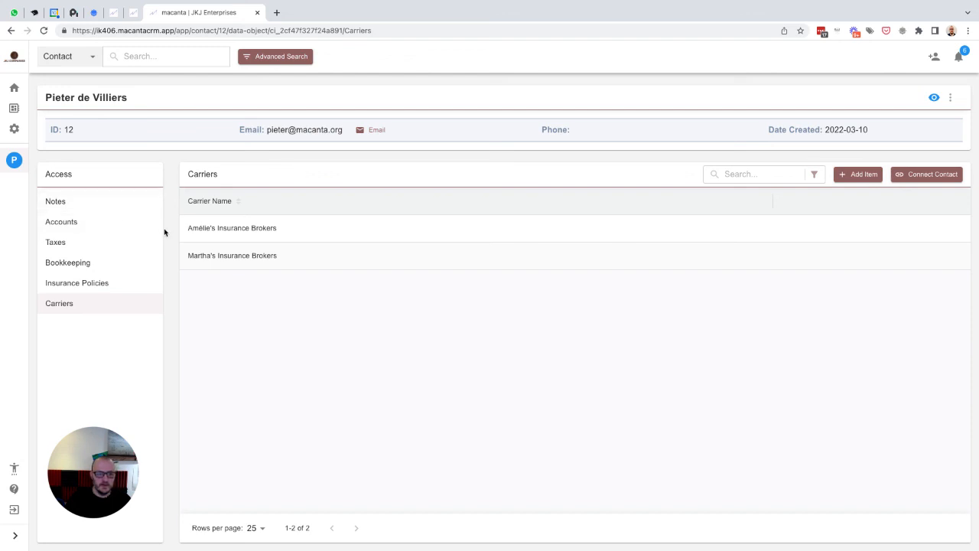
- Go to the client's contact page through her account's Relationships in the preparer's Accounts list
click(85, 224)
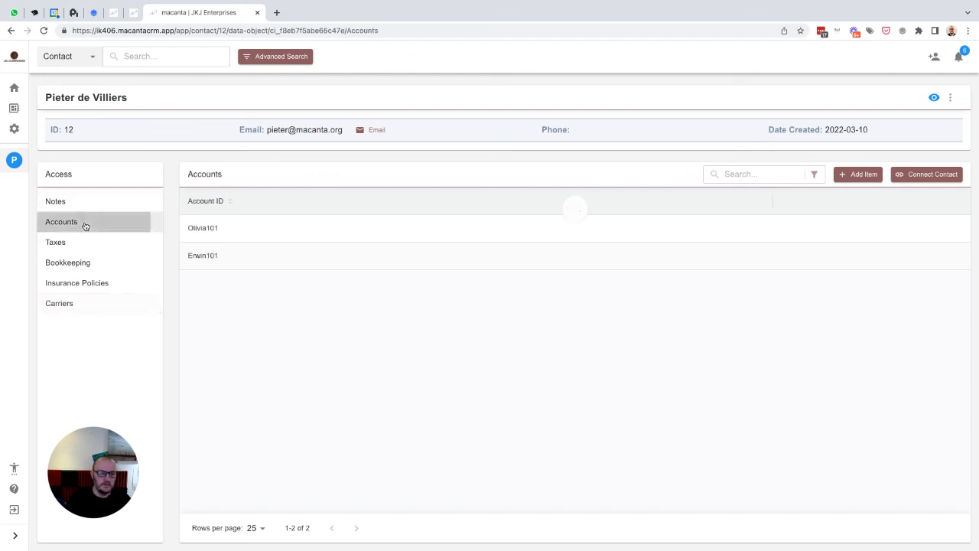
click(880, 230)
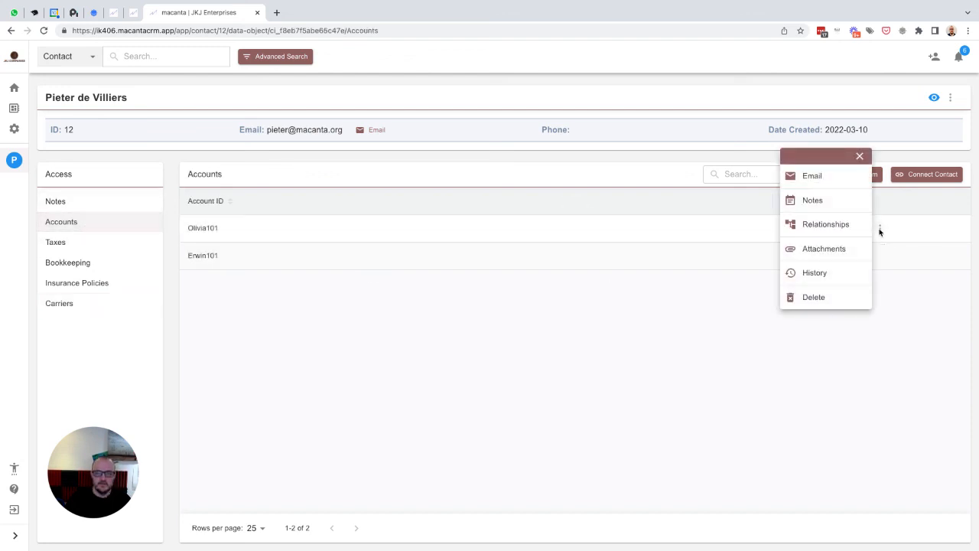
click(826, 225)
click(375, 219)
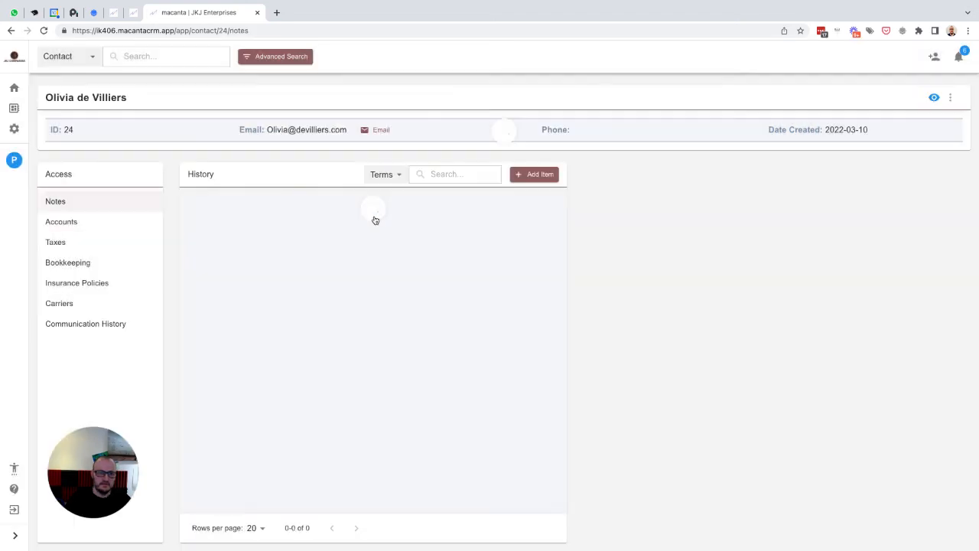
- Save a new Taxes record linked to the client's own account
click(66, 231)
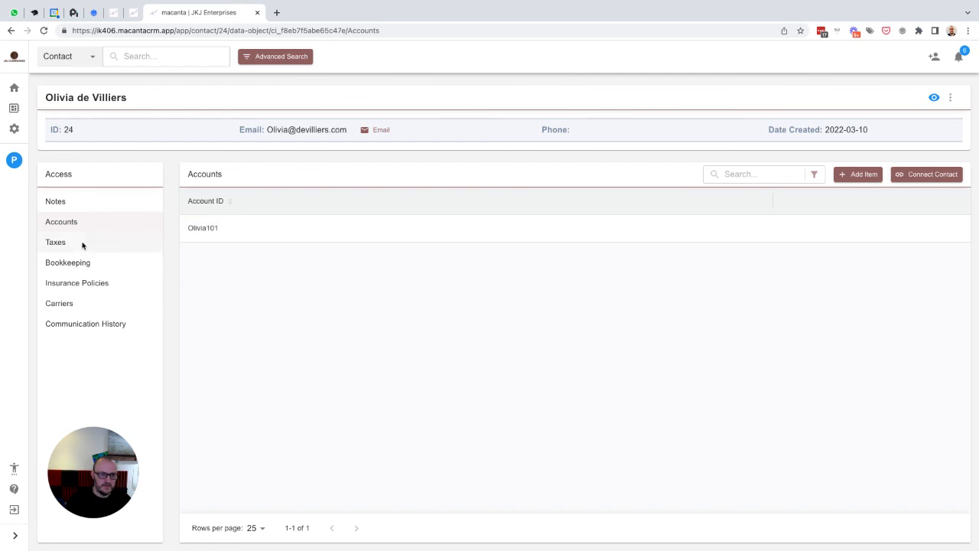
click(60, 245)
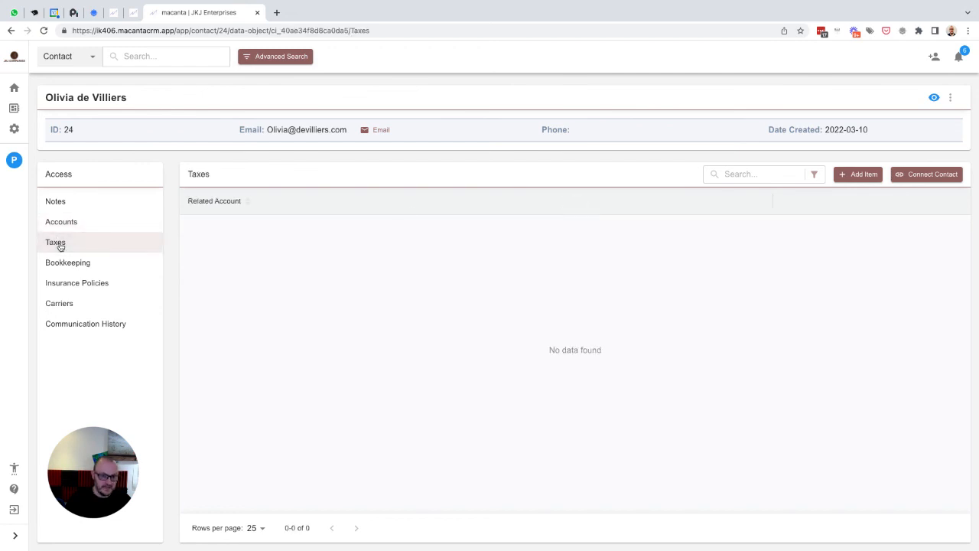
click(860, 175)
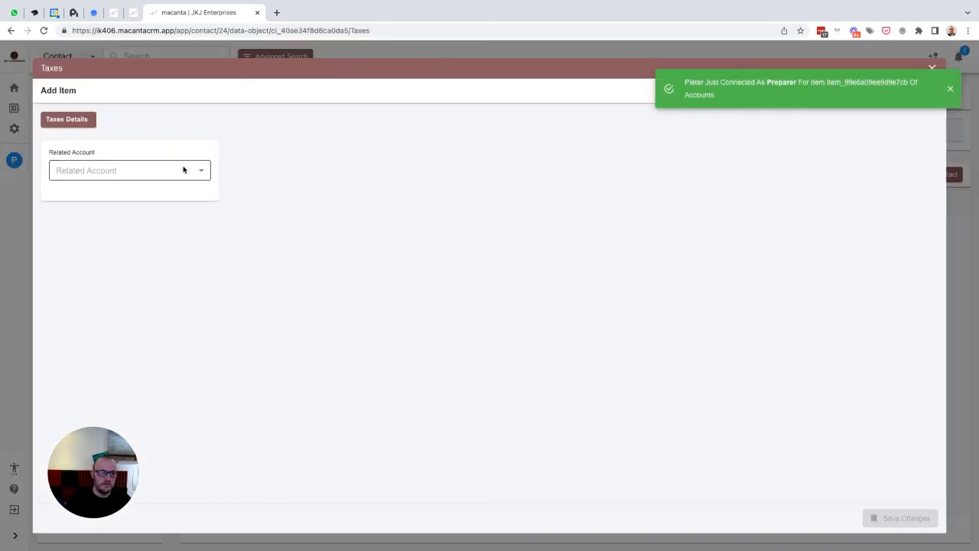
click(146, 174)
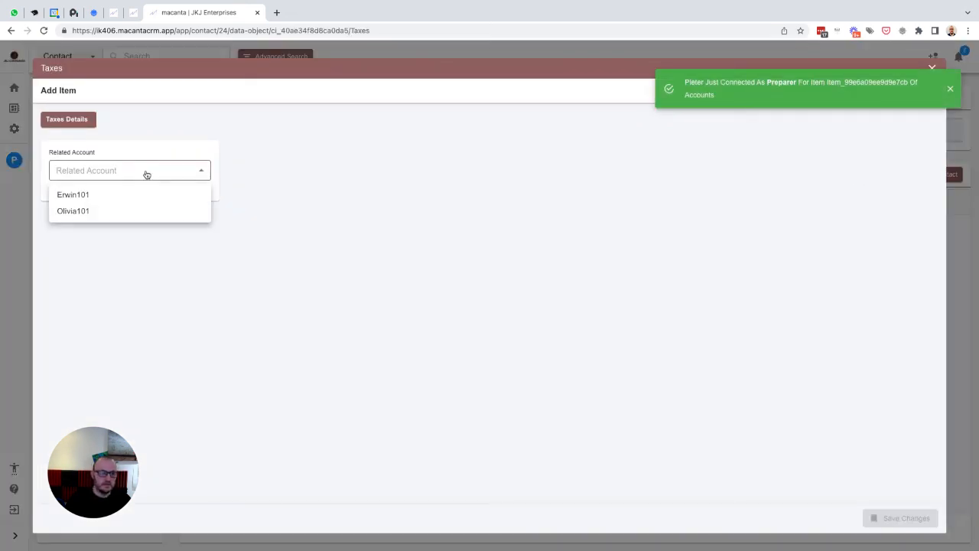
click(77, 211)
click(891, 518)
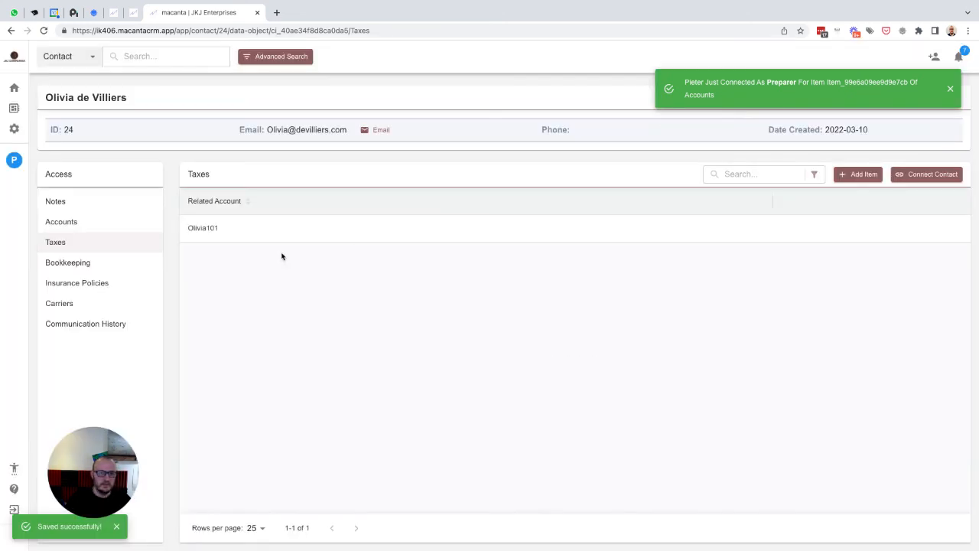
- Save a new Bookkeeping record linked to the client's own account
click(66, 263)
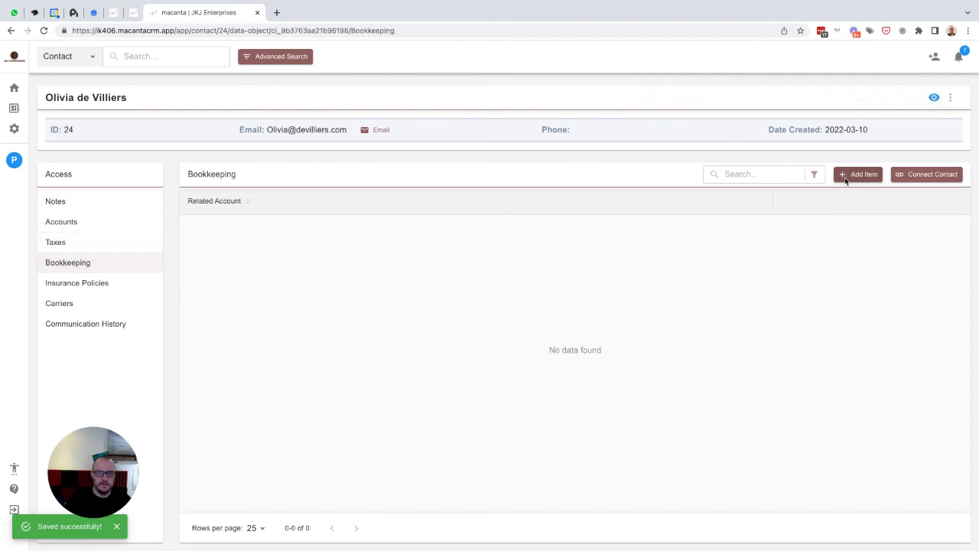
click(847, 179)
click(138, 176)
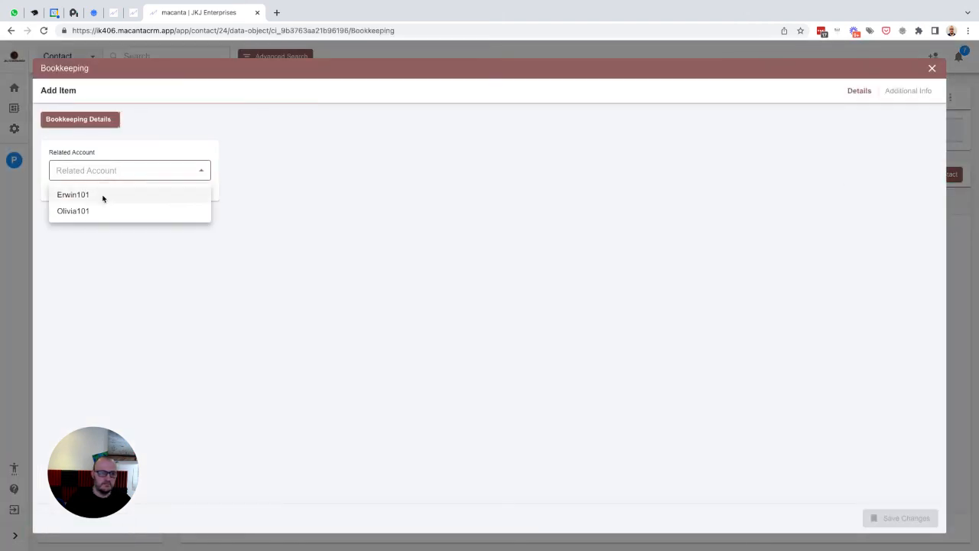
click(80, 211)
click(897, 527)
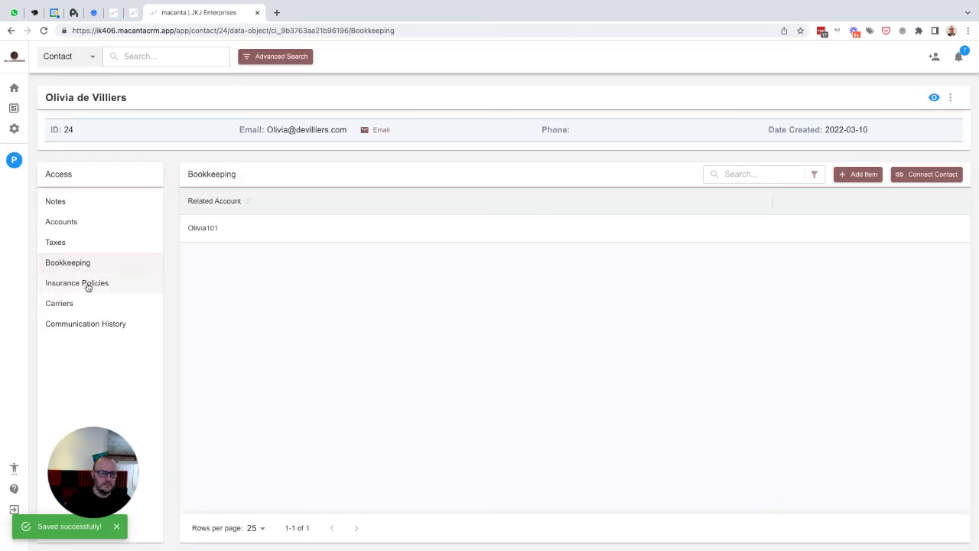
- Save an insurance policy with carrier Amélie's Insurance Brokers on her account, her role Policy Holder
click(72, 284)
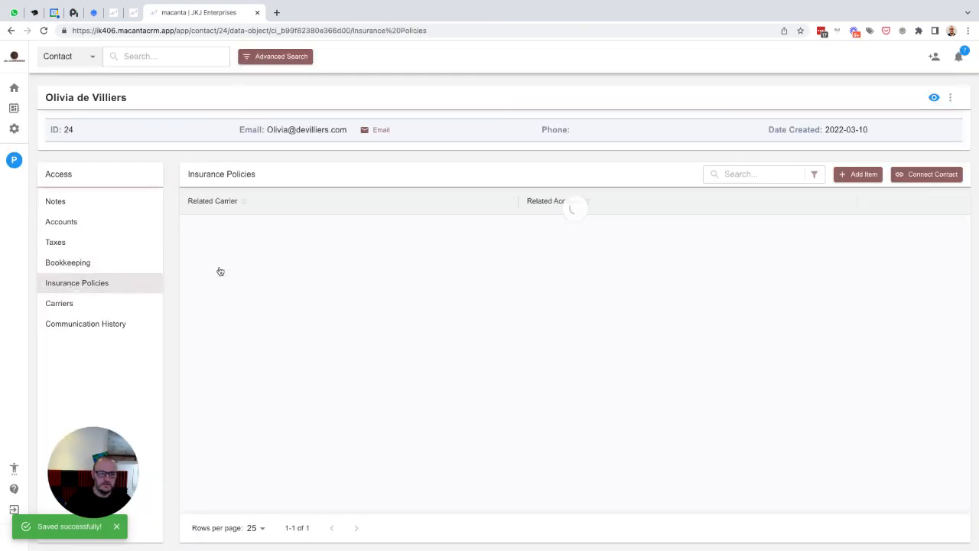
click(856, 174)
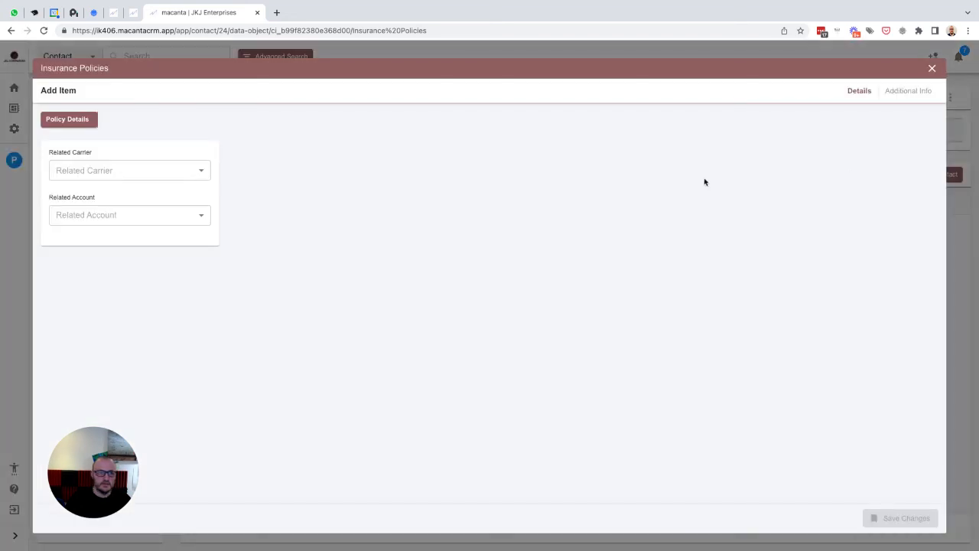
click(102, 170)
click(103, 194)
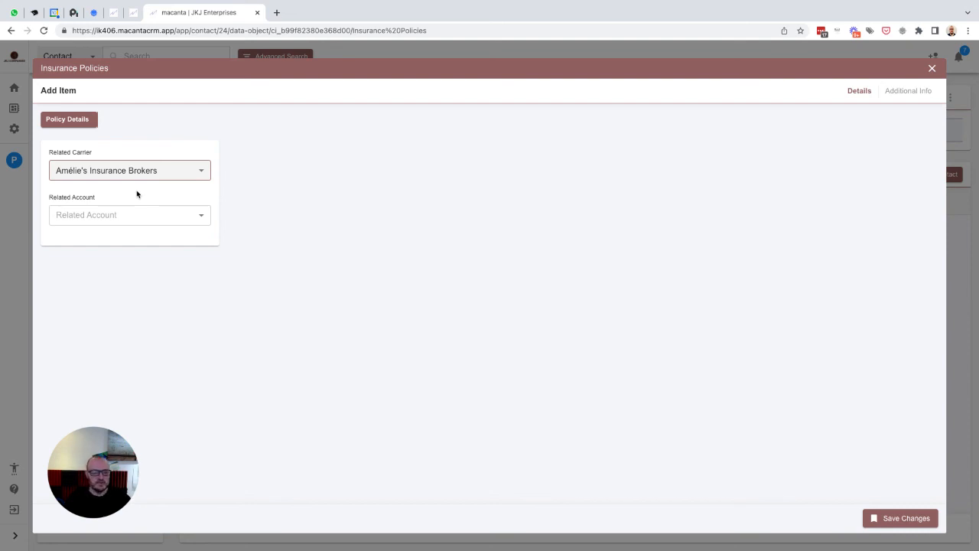
click(110, 216)
click(83, 259)
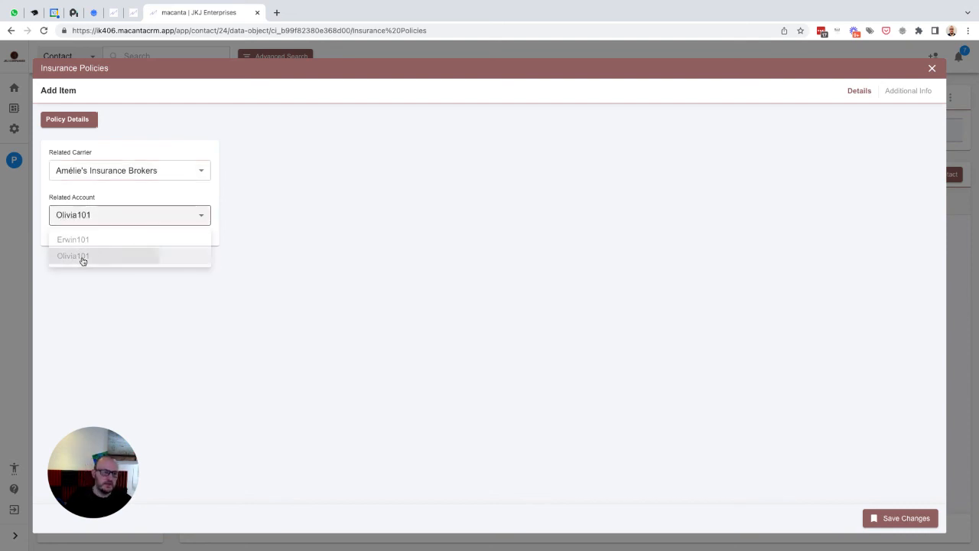
click(896, 92)
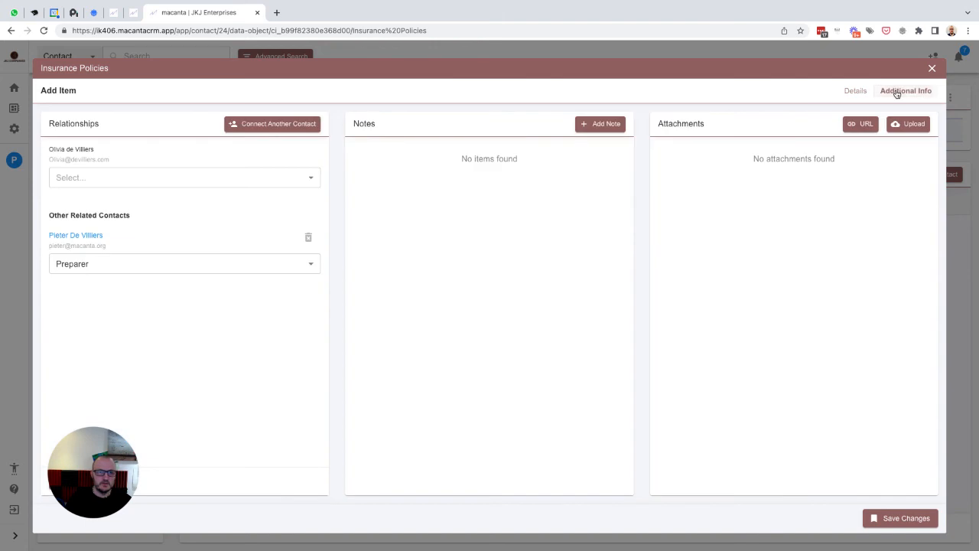
click(204, 177)
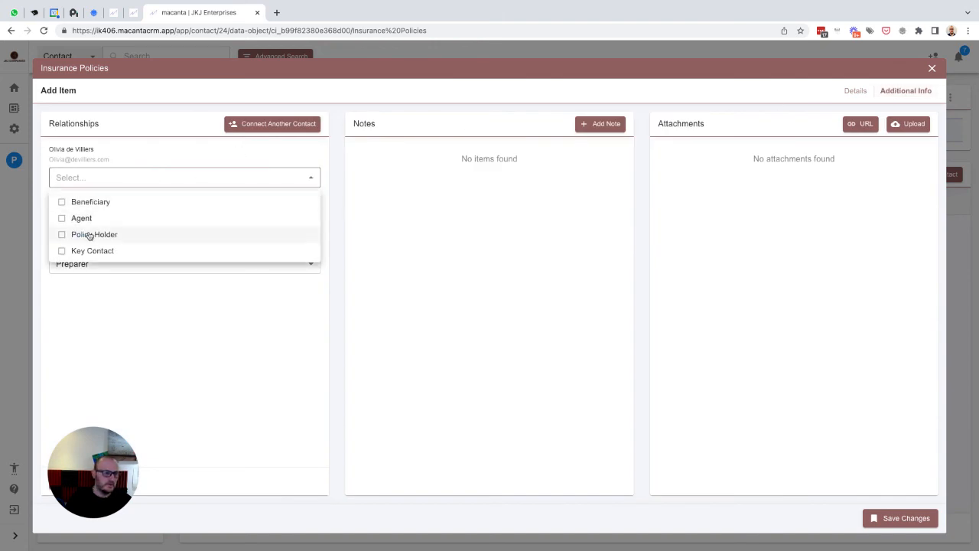
click(91, 235)
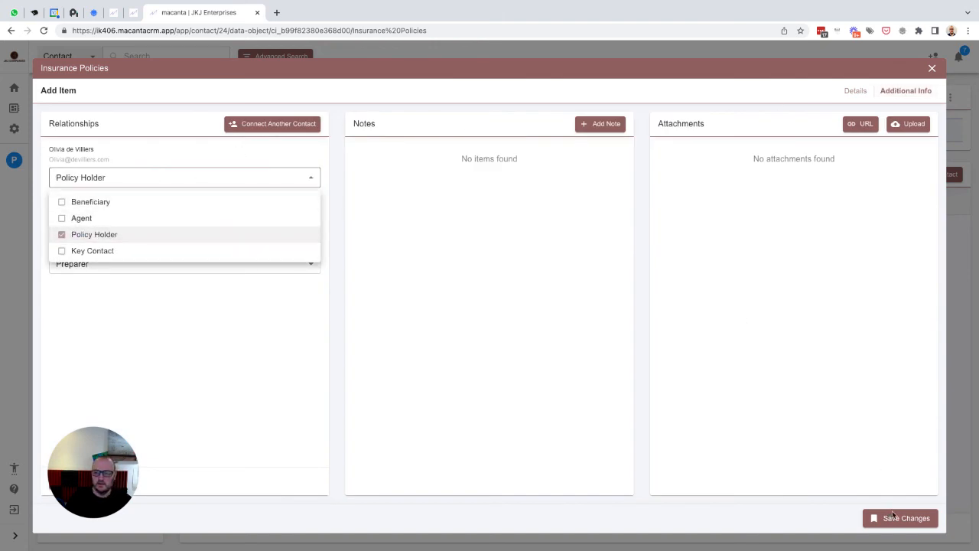
click(275, 325)
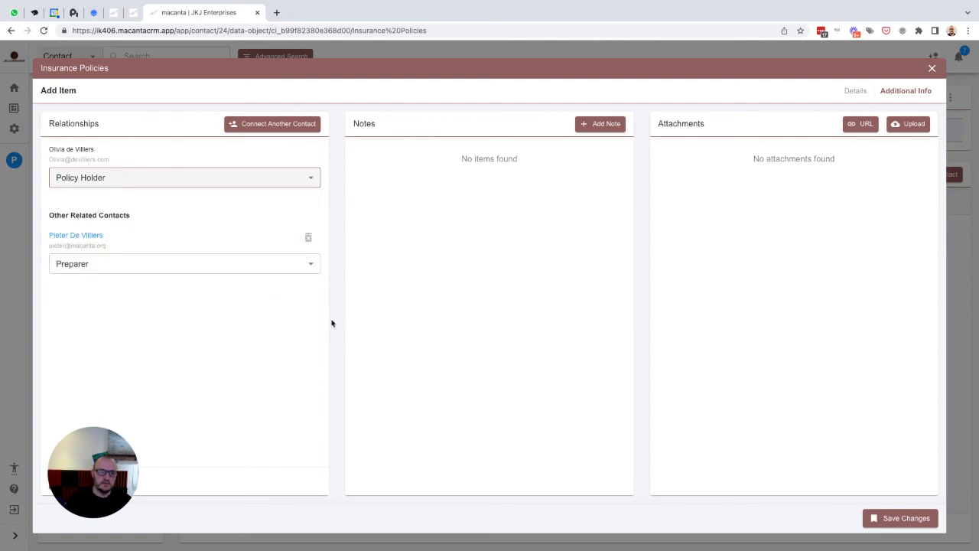
click(895, 518)
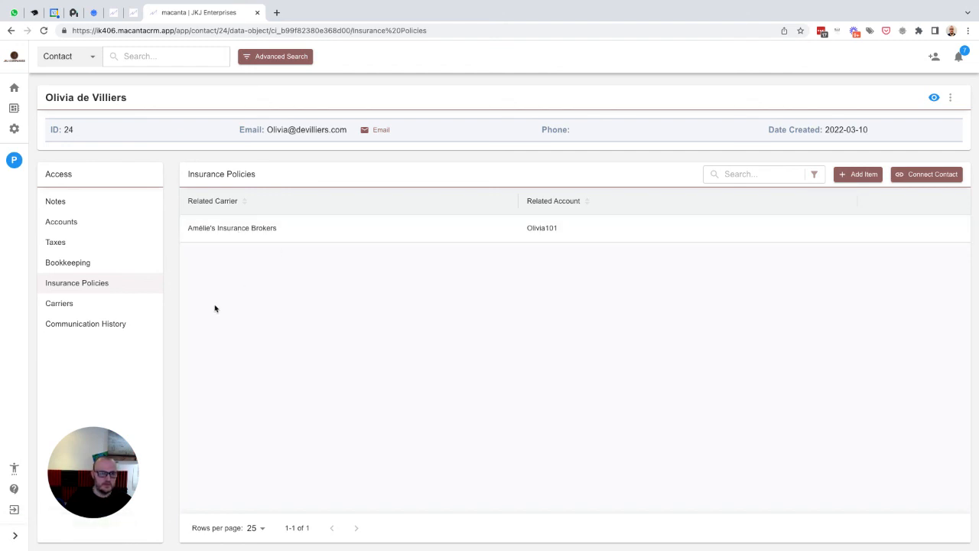
- Check the other client's insurance policies and carriers, reached via the preparer's linked accounts
click(13, 161)
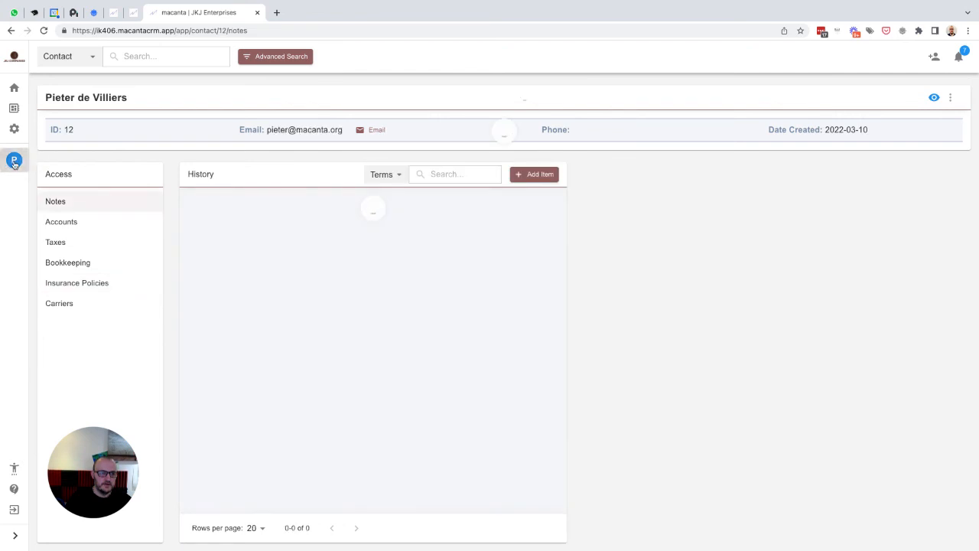
click(73, 226)
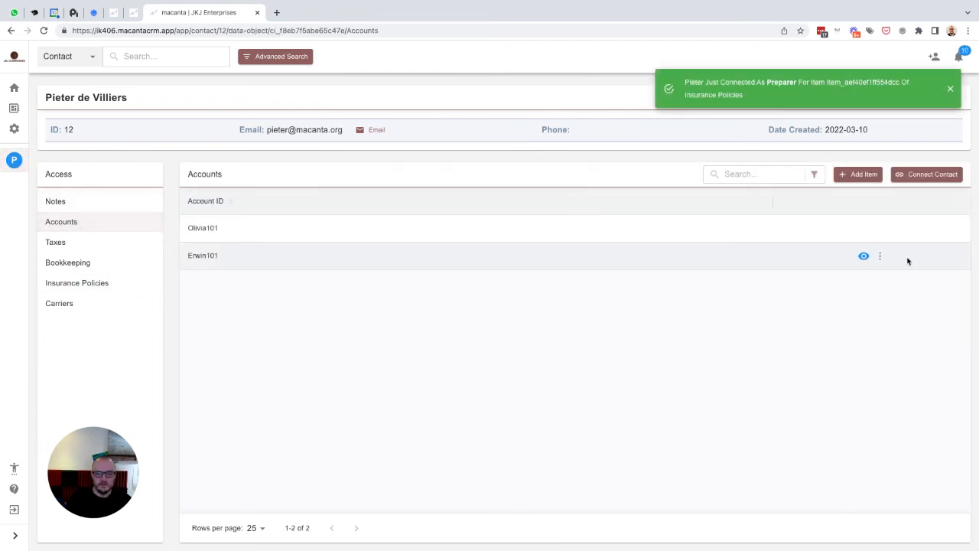
click(880, 256)
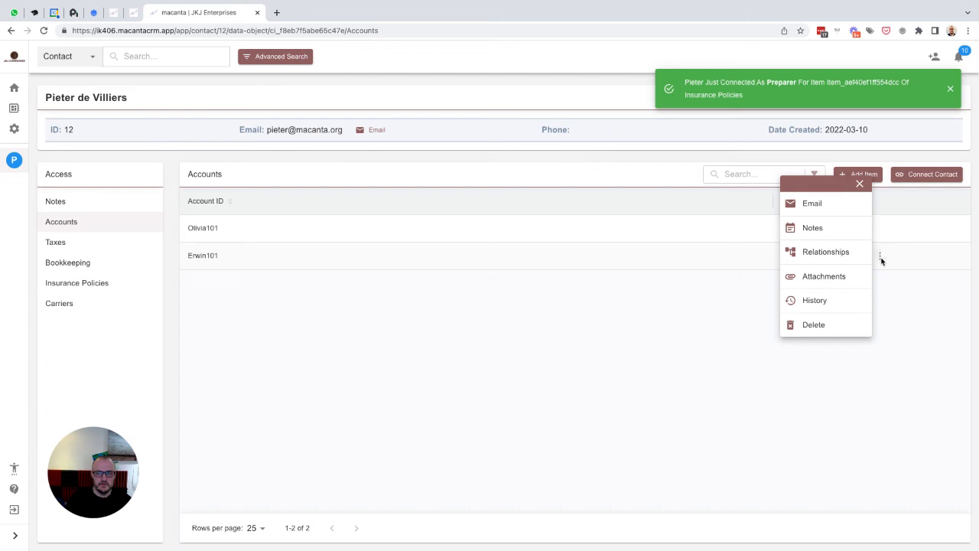
click(823, 253)
click(391, 222)
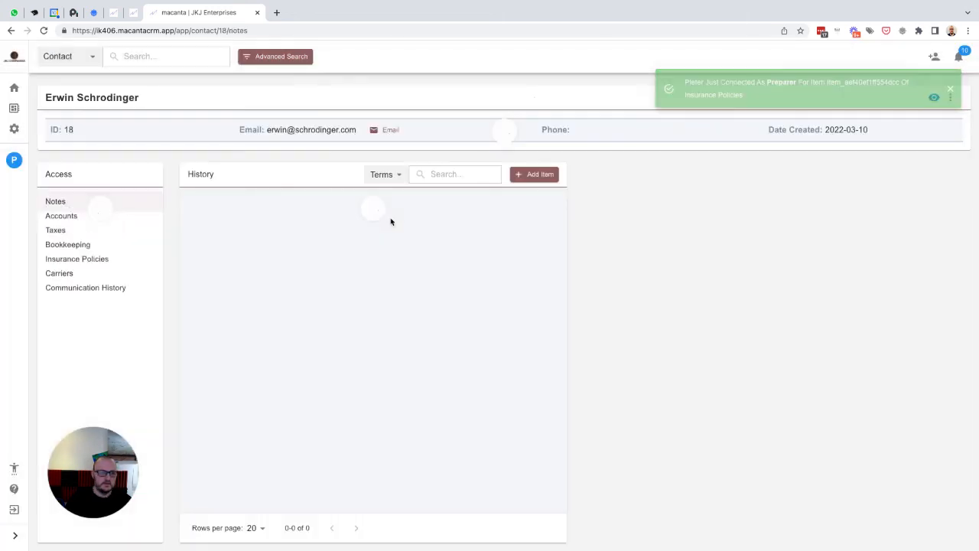
click(78, 283)
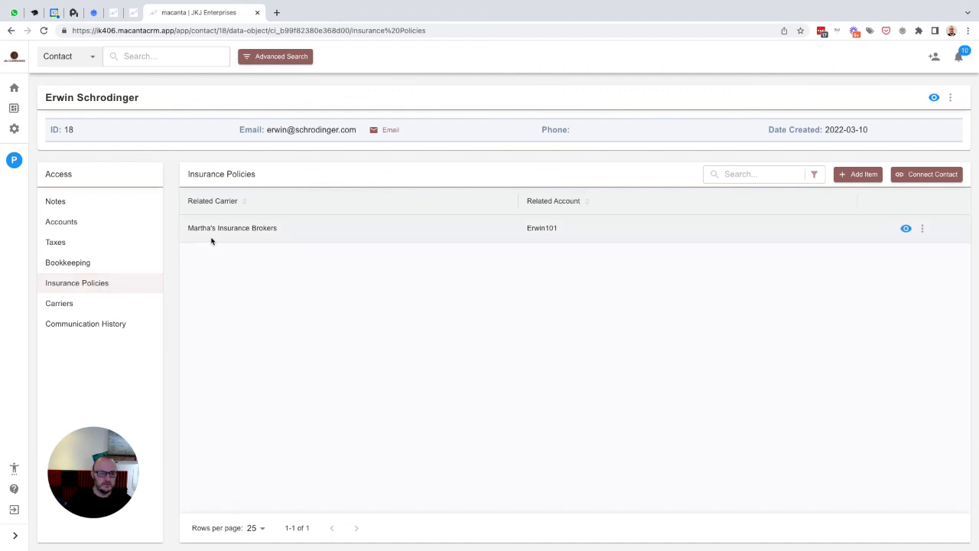
click(69, 305)
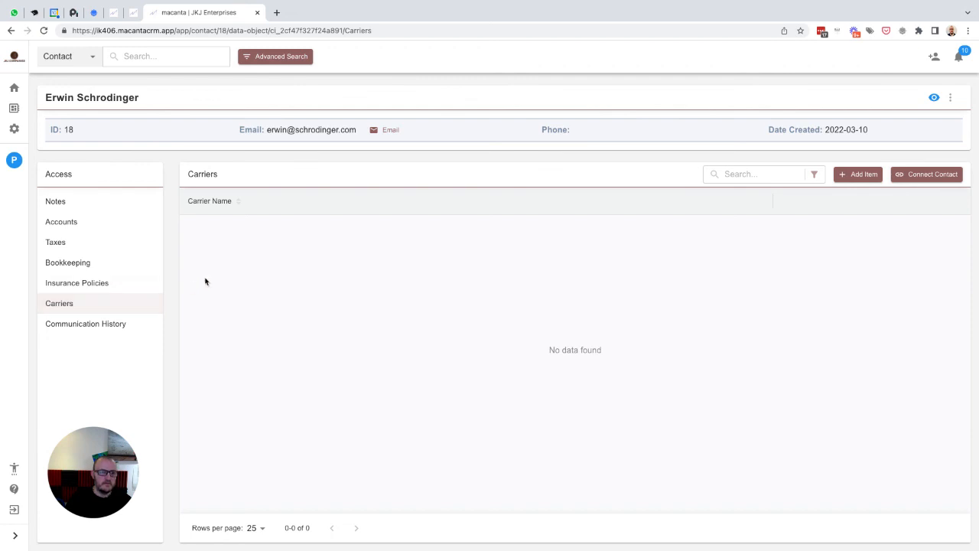
- Look up the broker contact and show her Carriers list
click(132, 57)
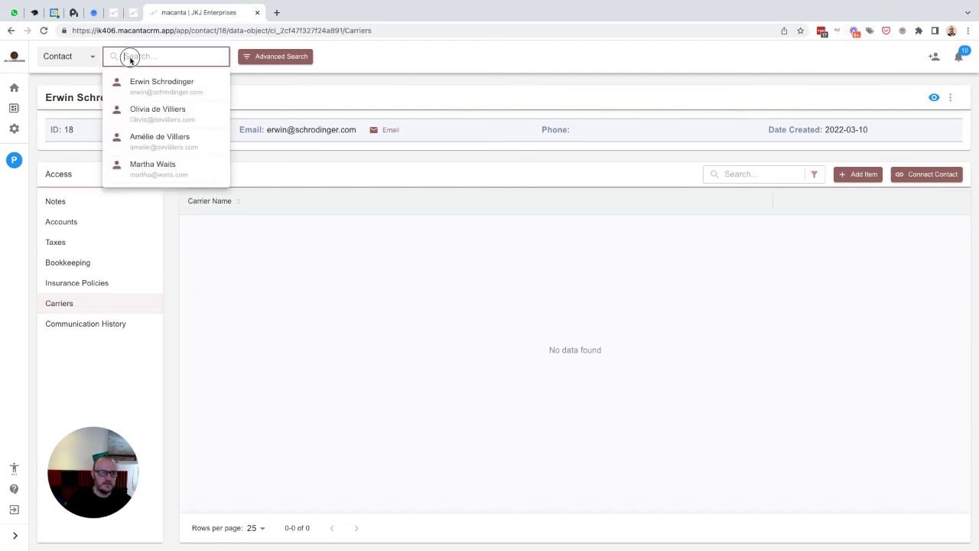
click(142, 137)
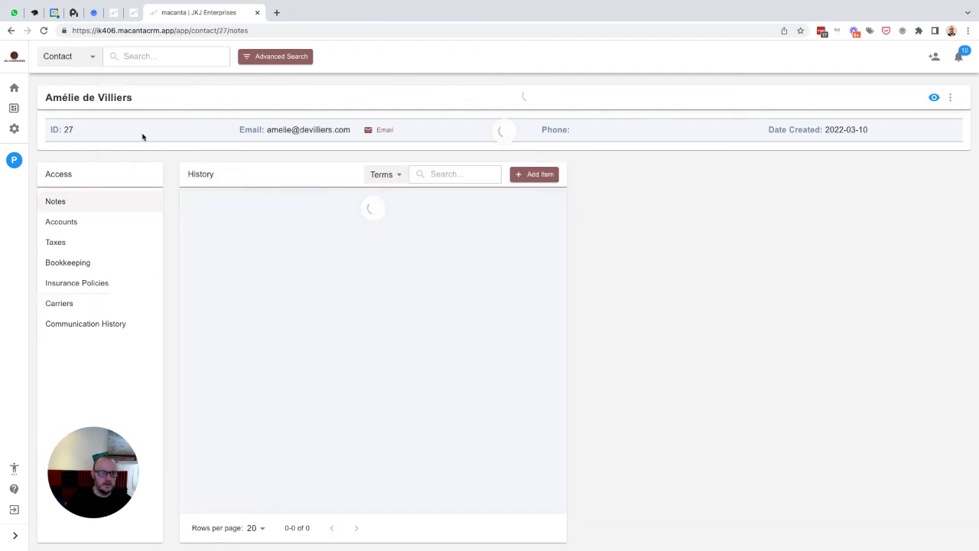
click(65, 304)
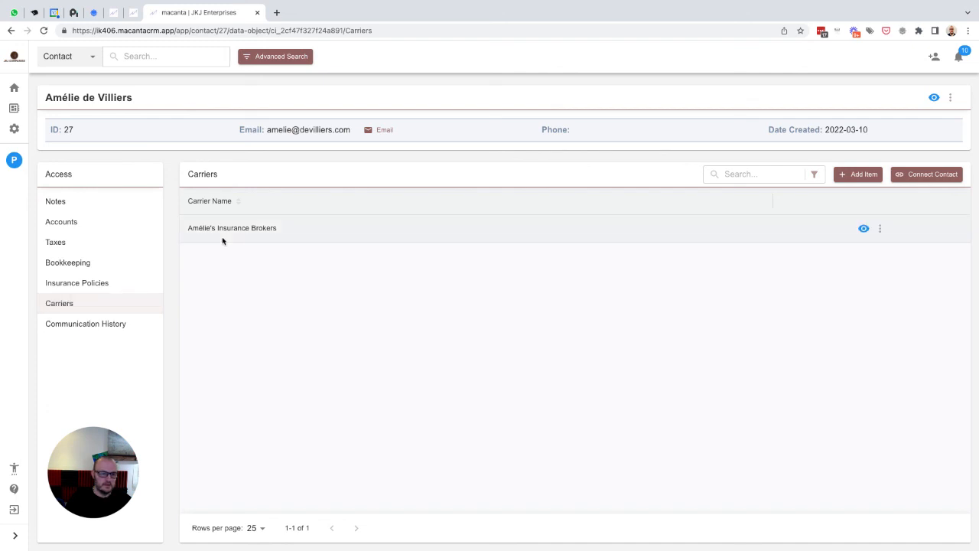